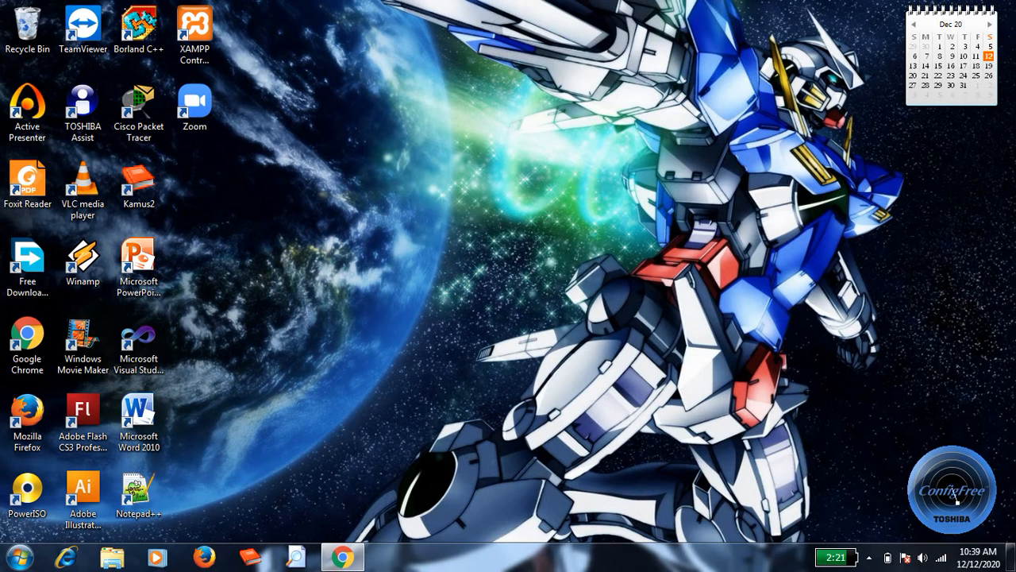
Create a new ActionScript 2.0 Flash file in Adobe Flash CS3 with a stage size of 800 x 600 pixels
double_click(99, 416)
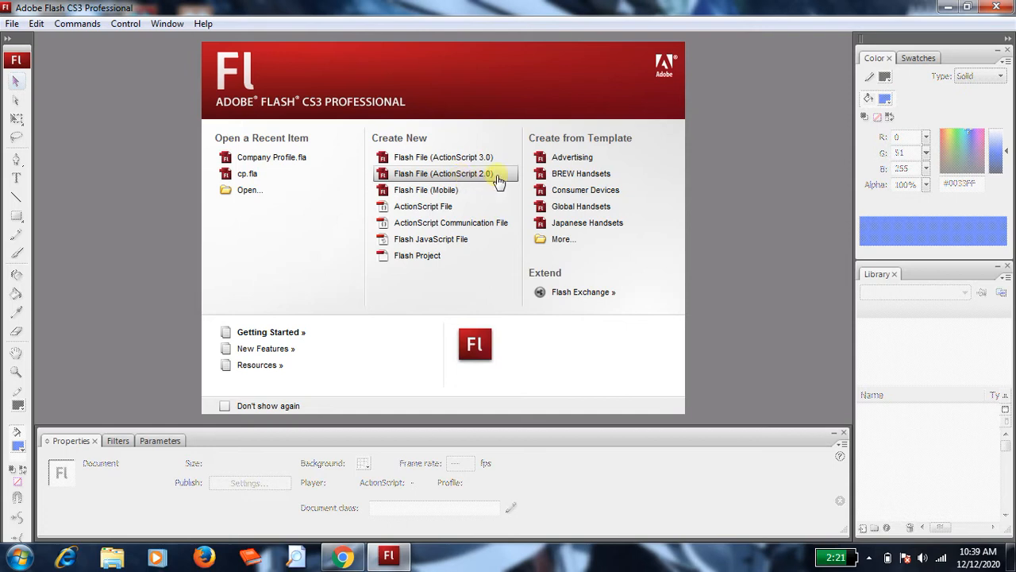
click(492, 178)
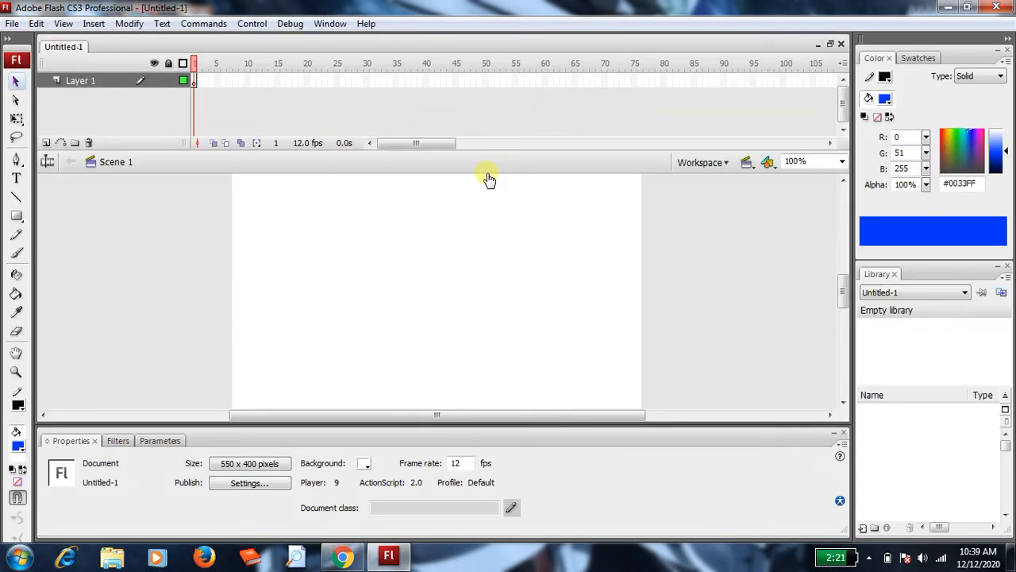
click(262, 464)
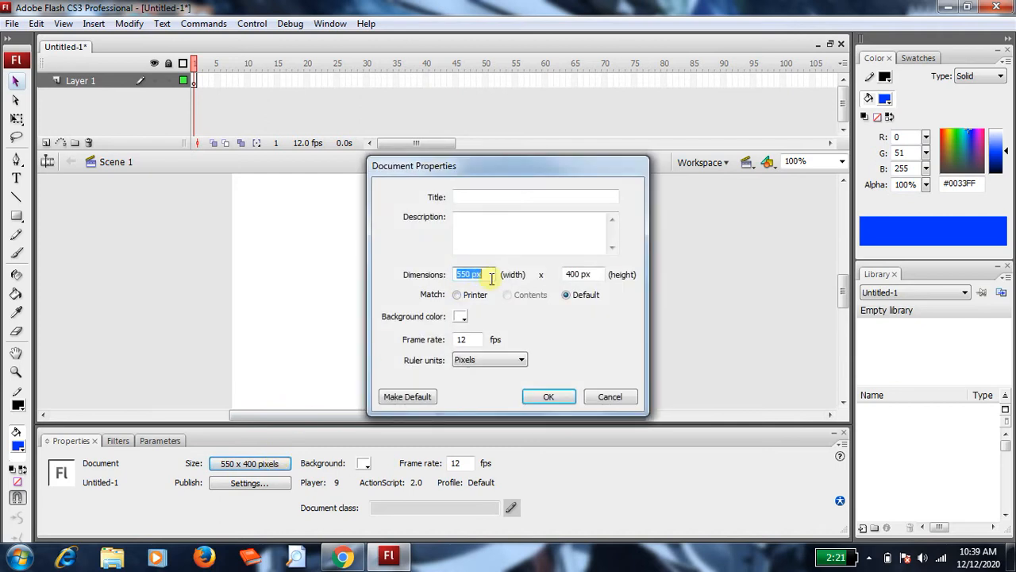
text(800)
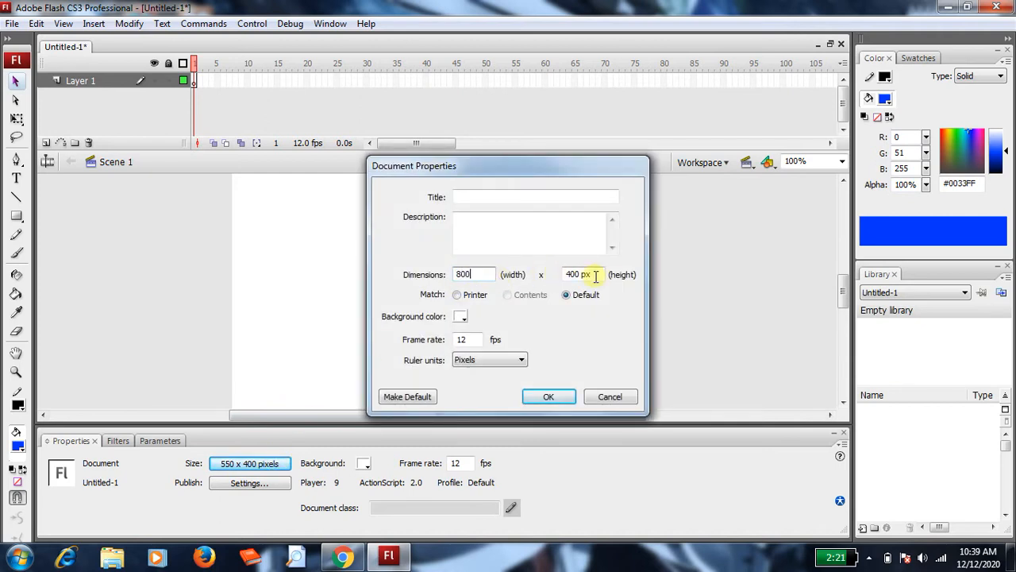
drag(597, 274, 530, 274)
text(6)
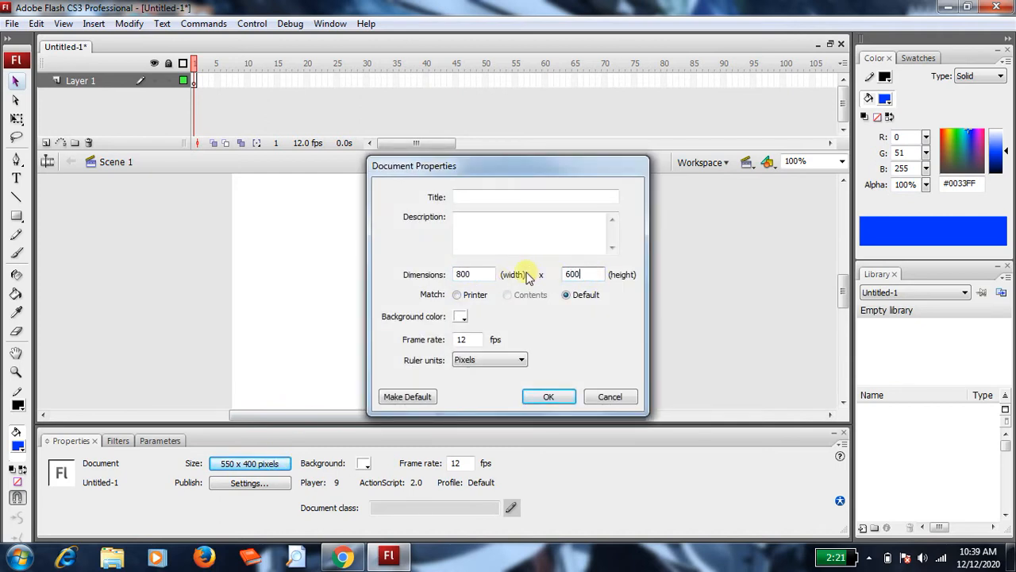
text(00)
click(564, 395)
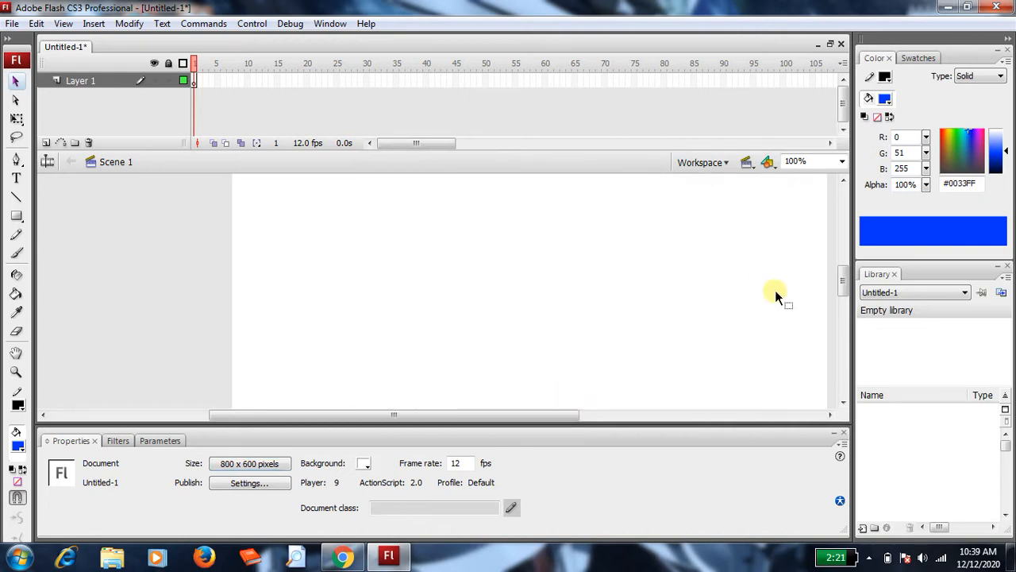
Draw a borderless green #009900 banner rectangle, about 775 x 102 px, across the upper part of the stage
drag(562, 414, 603, 420)
mouse_move(842, 283)
mouse_down()
mouse_move(841, 265)
mouse_move(843, 281)
mouse_up()
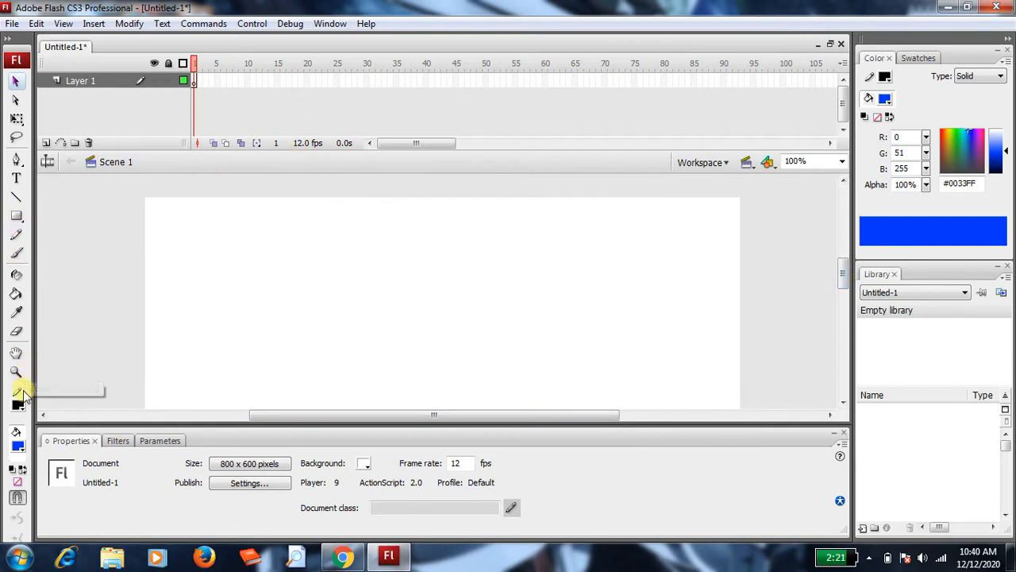
click(17, 215)
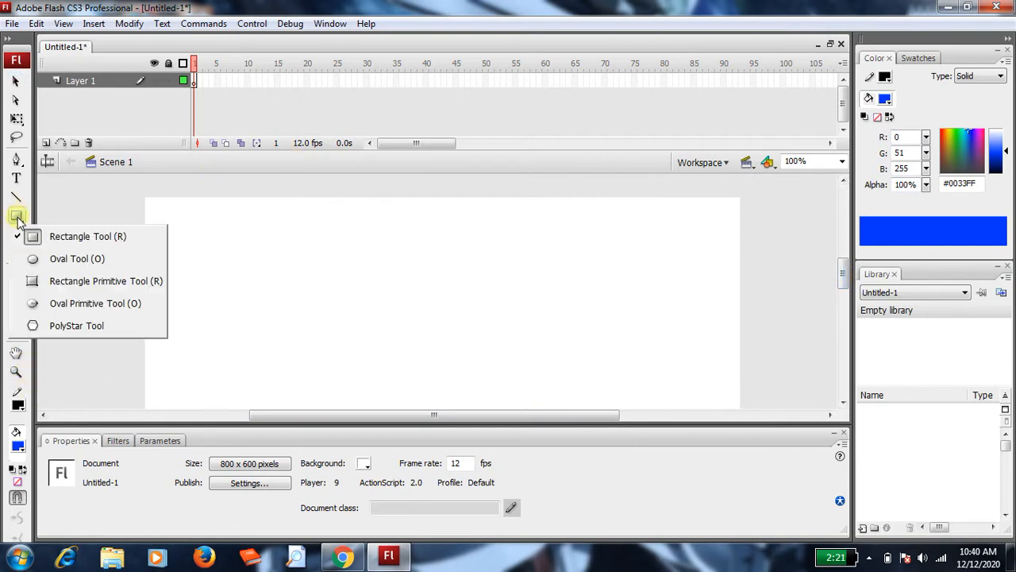
click(58, 235)
click(18, 405)
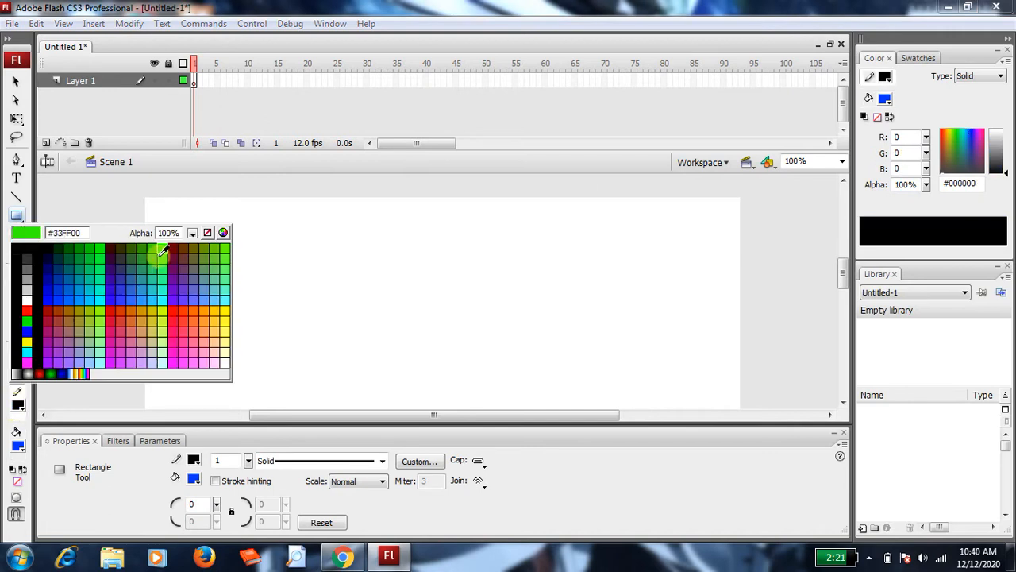
click(207, 233)
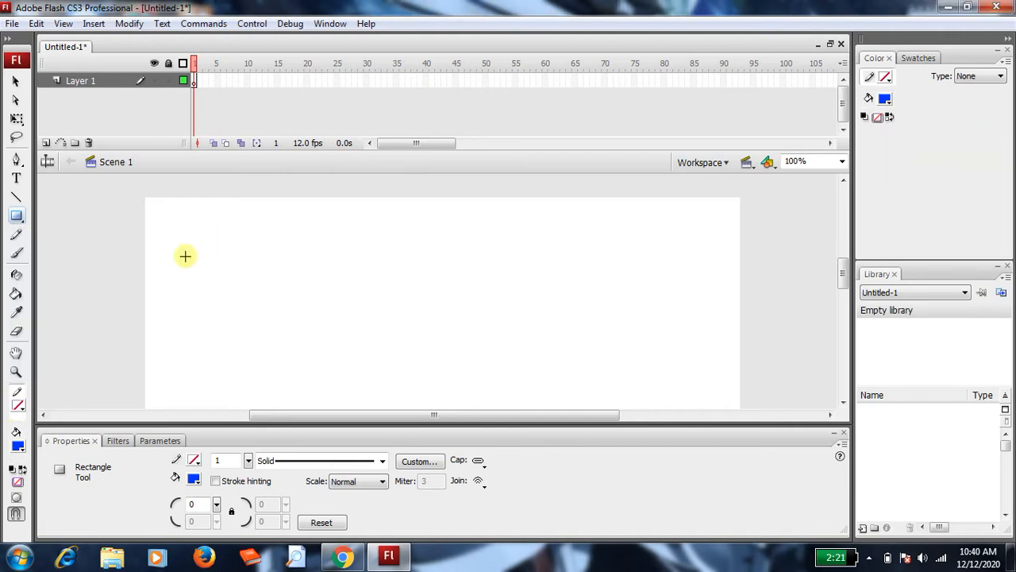
click(19, 447)
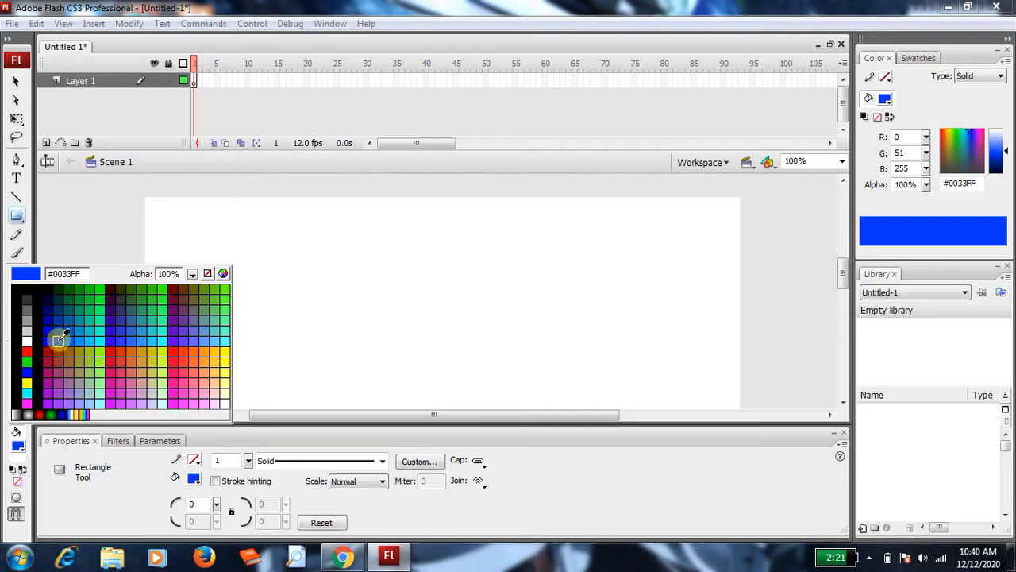
click(83, 287)
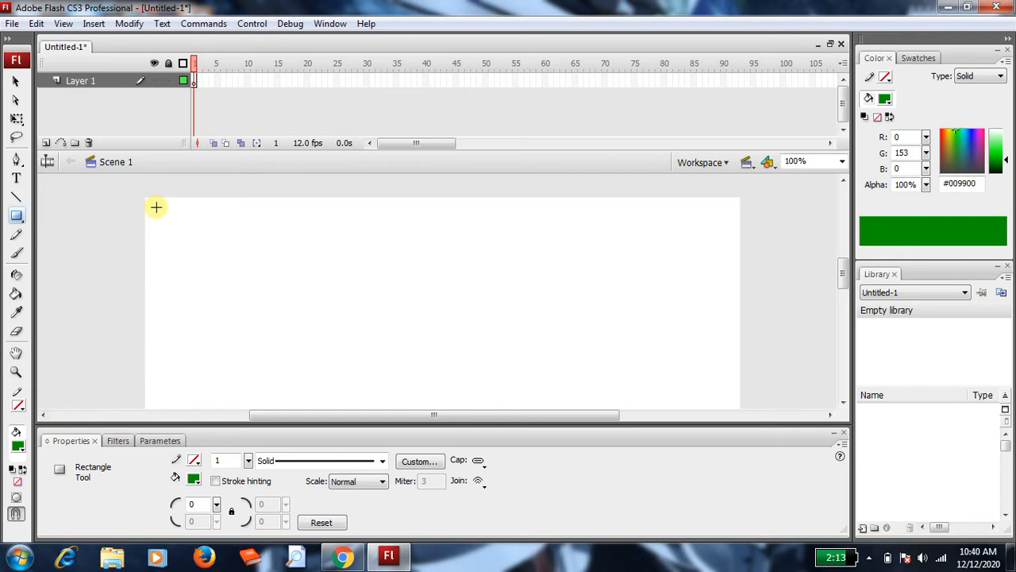
drag(156, 208, 731, 281)
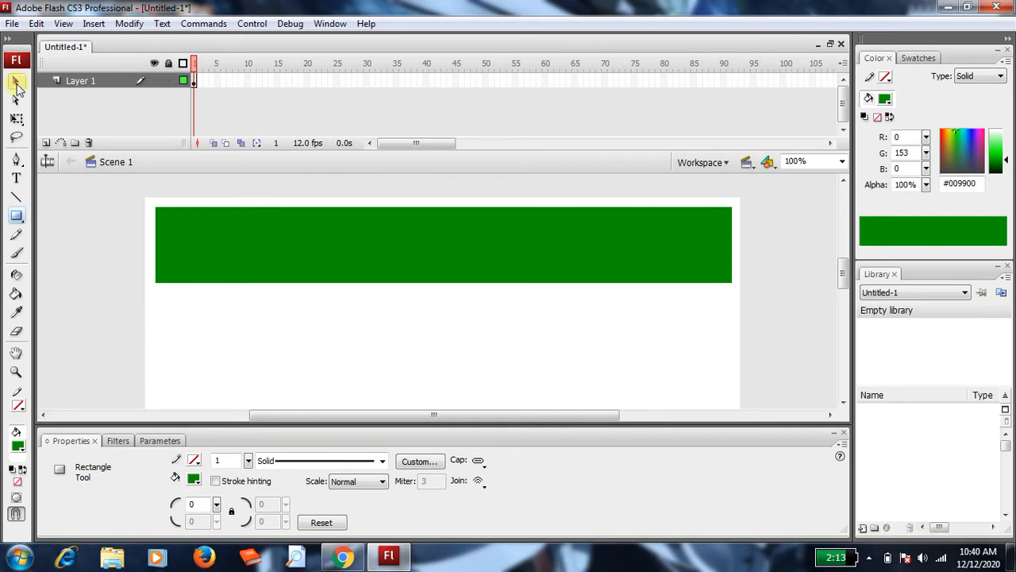
Stretch the green banner downward with Free Transform to a height of about 111 px
click(18, 121)
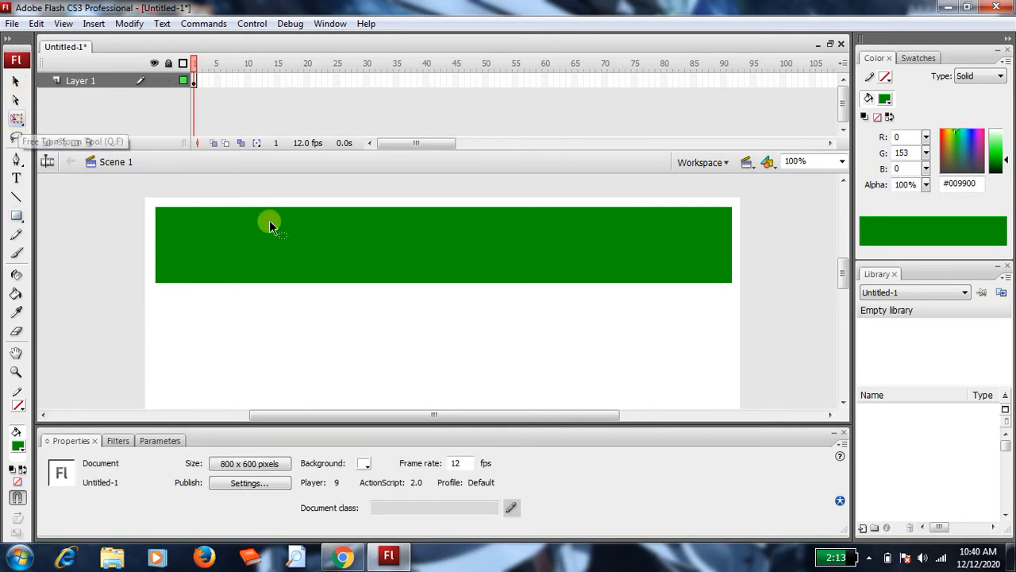
click(289, 234)
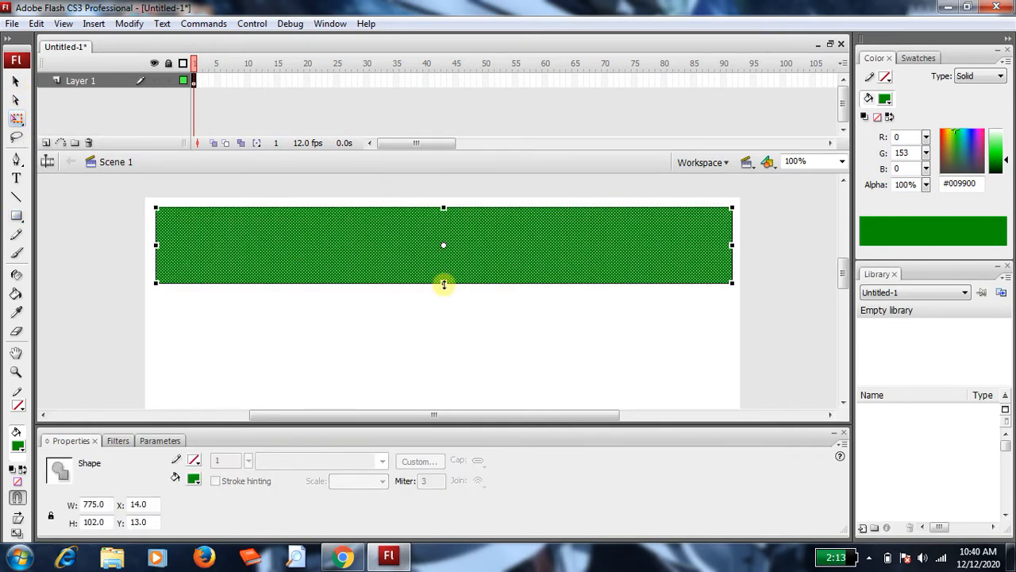
drag(443, 284, 443, 291)
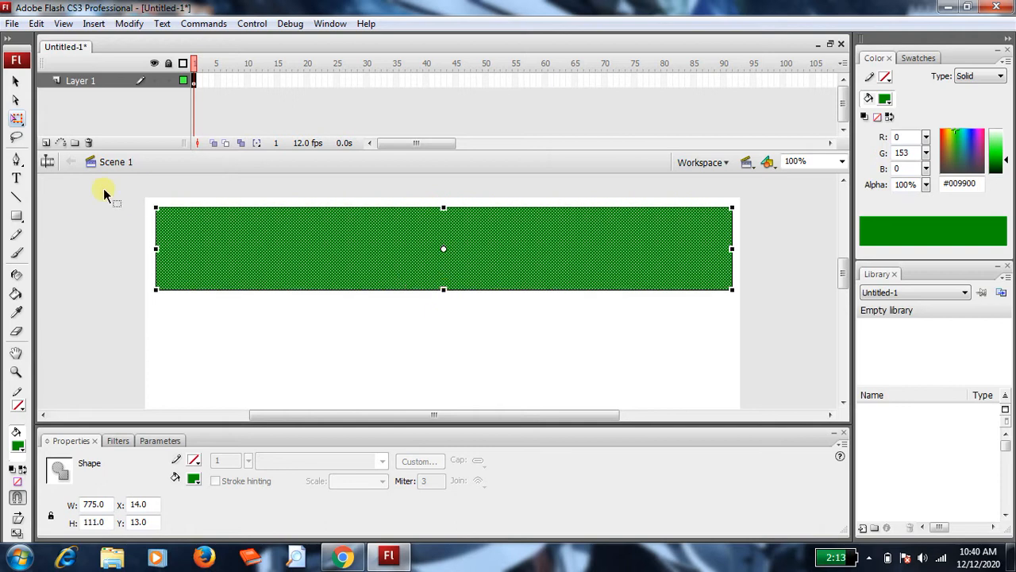
click(68, 211)
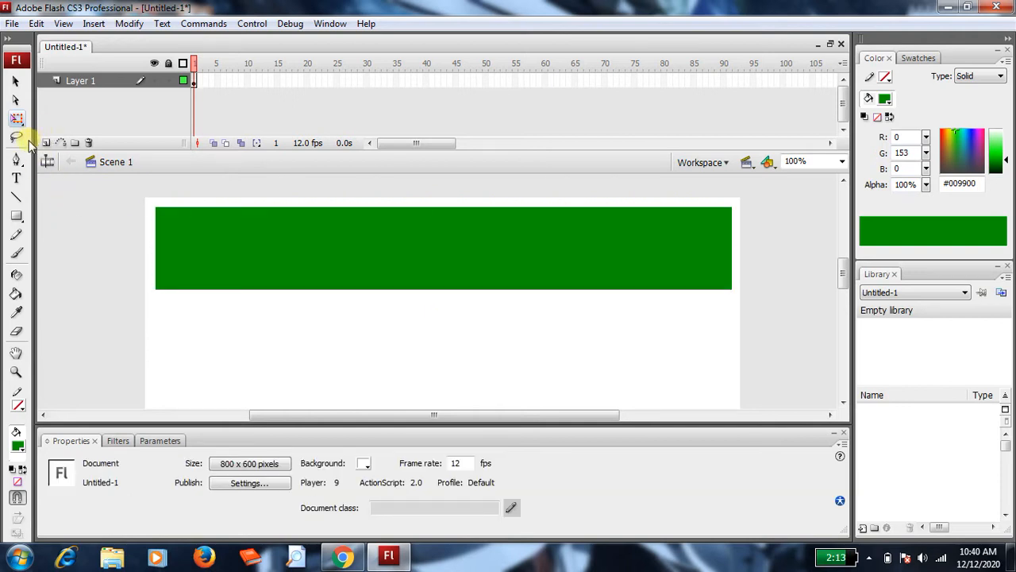
Cut off the green banner's lower-left corner along a diagonal line, deleting both the corner piece and the line
click(15, 198)
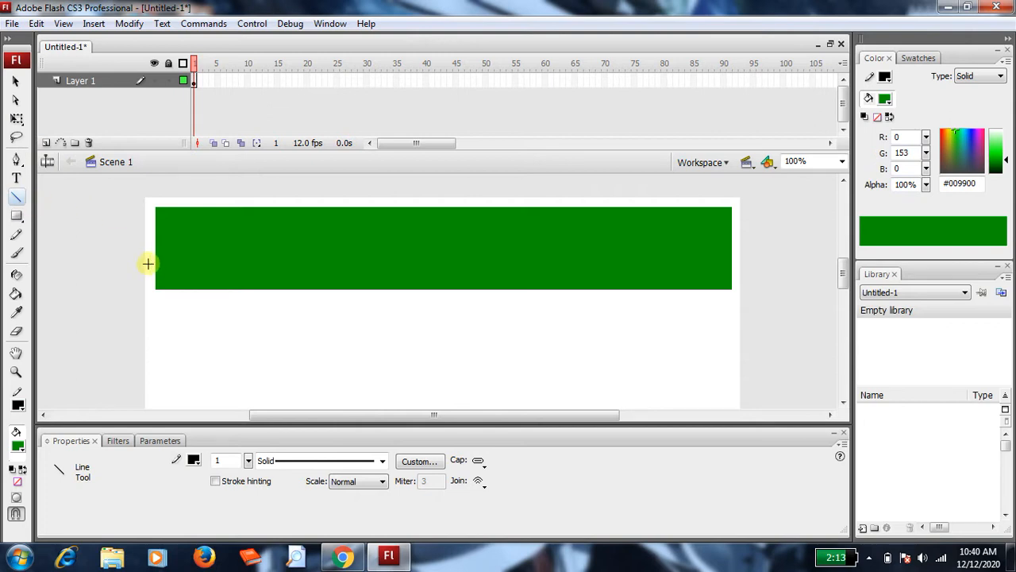
drag(156, 264, 180, 298)
click(15, 81)
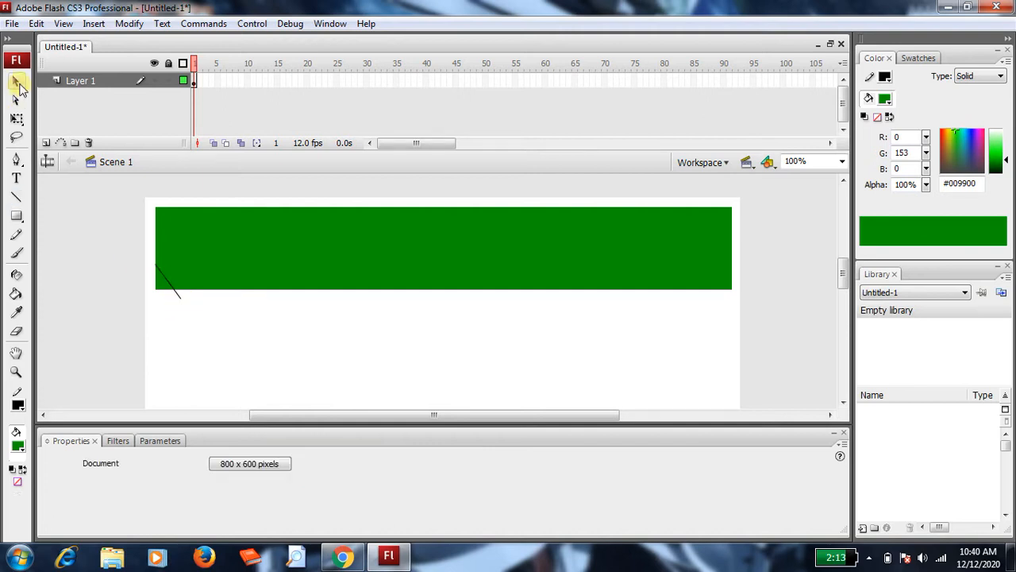
click(160, 284)
click(160, 282)
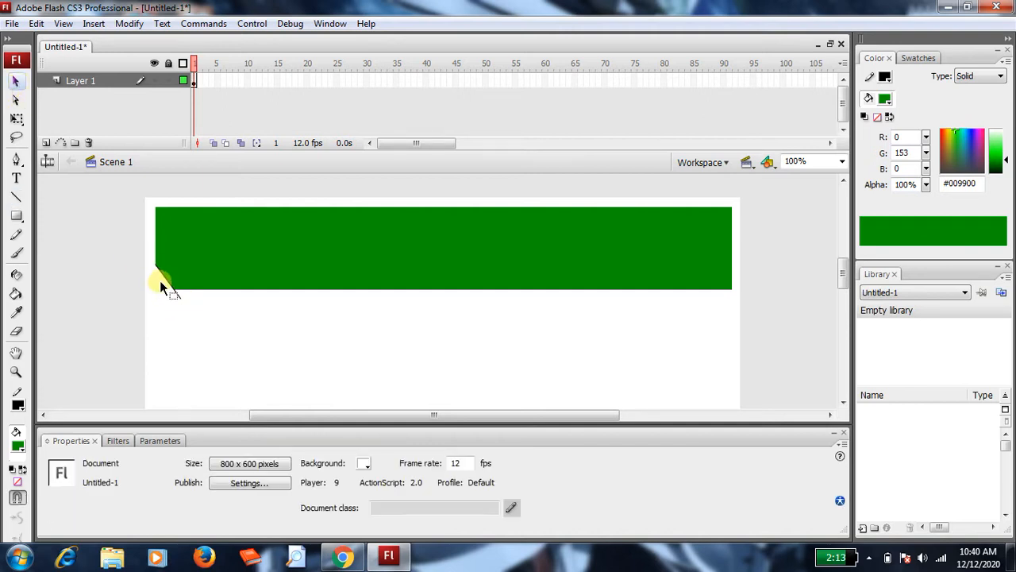
click(164, 277)
click(164, 277)
click(176, 291)
key(Delete)
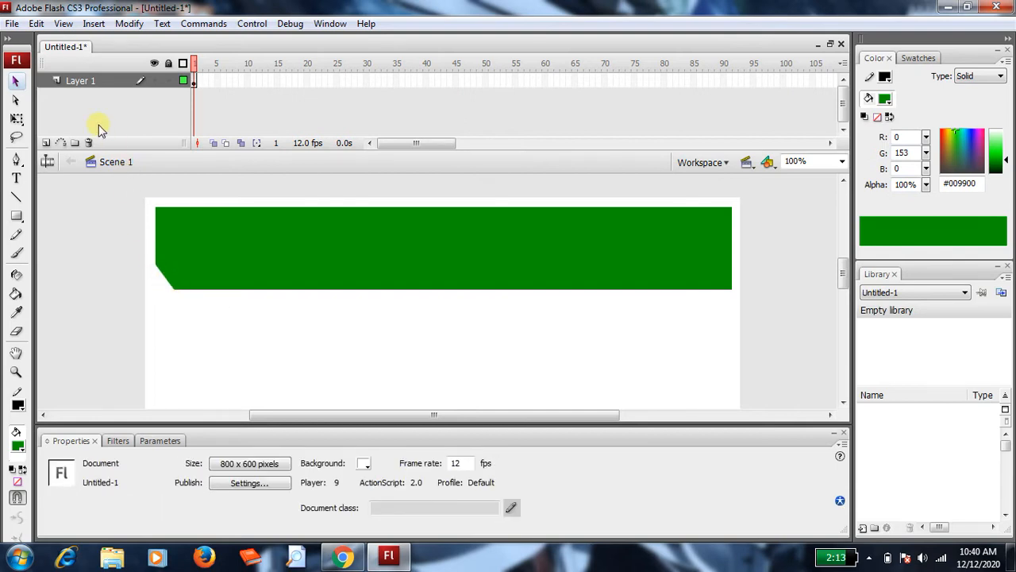
Rename the banner's layer as "Backround 2"
click(80, 86)
double_click(81, 82)
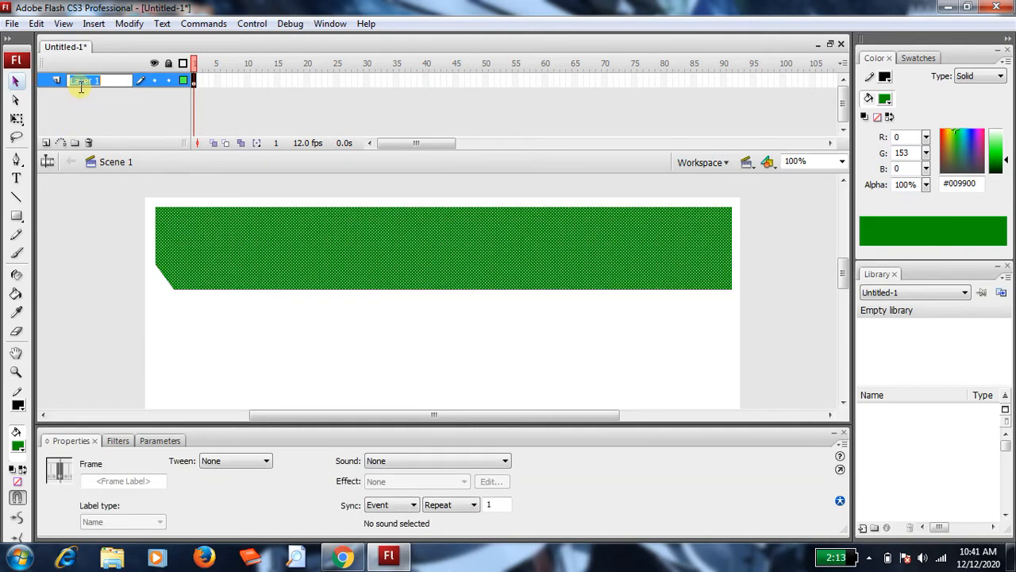
text(Backro)
text(und 2)
click(87, 170)
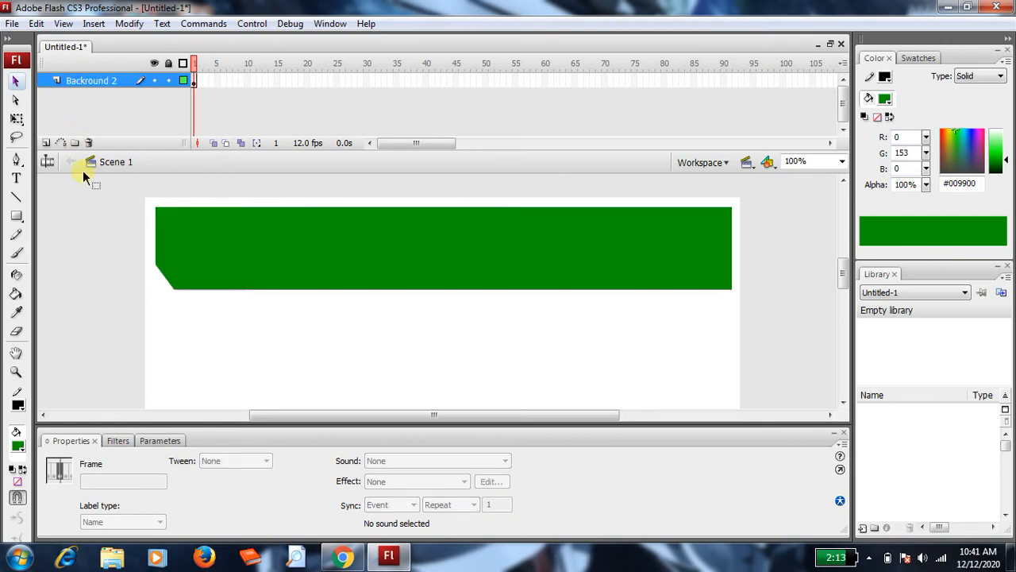
Add a new layer above the banner layer and name it "Background 3"
click(46, 142)
double_click(92, 81)
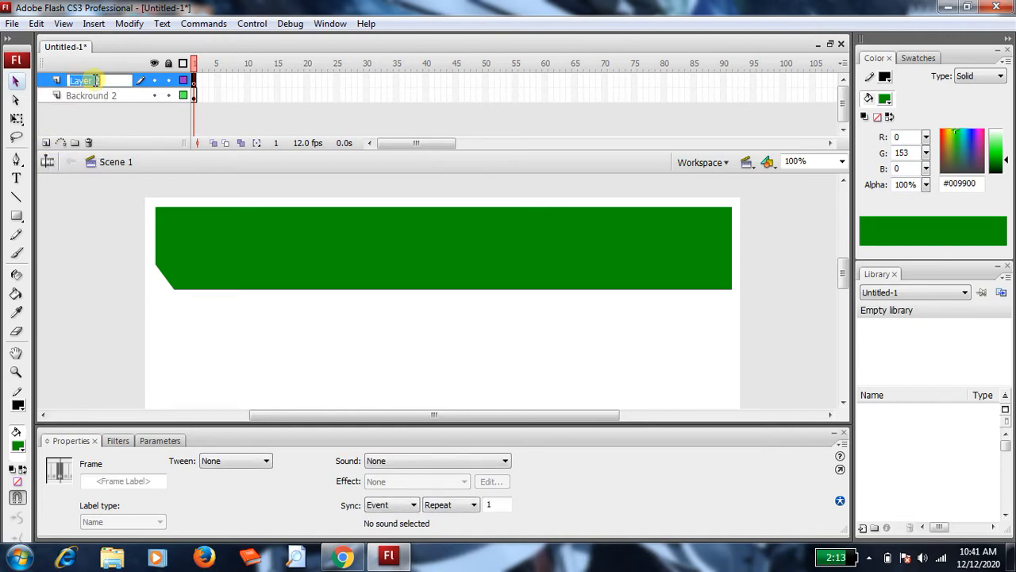
text(Background 3)
click(92, 192)
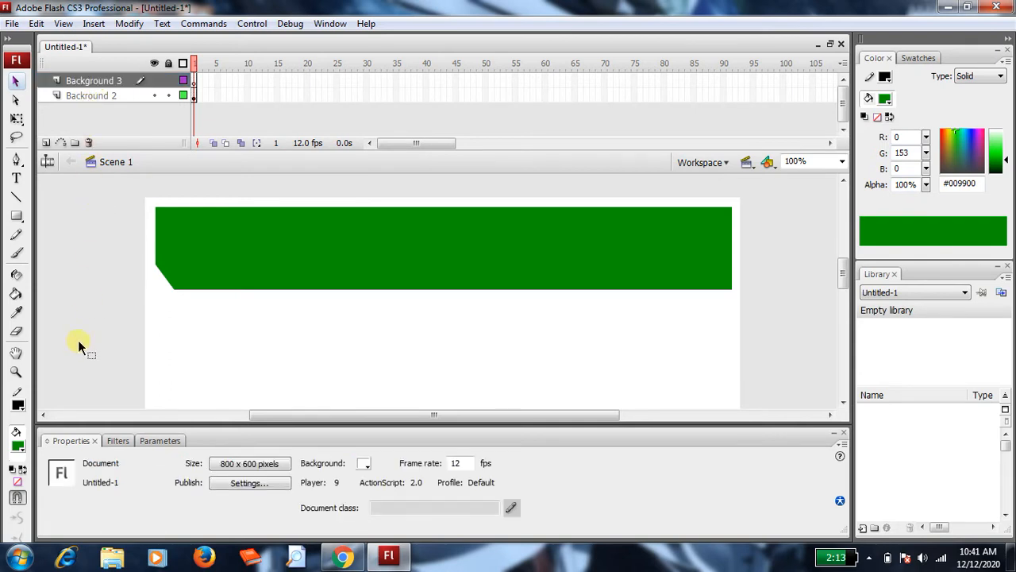
Draw a borderless blue #0033FF rectangle, about 232 x 414 px, below the banner along the stage's left side
click(17, 216)
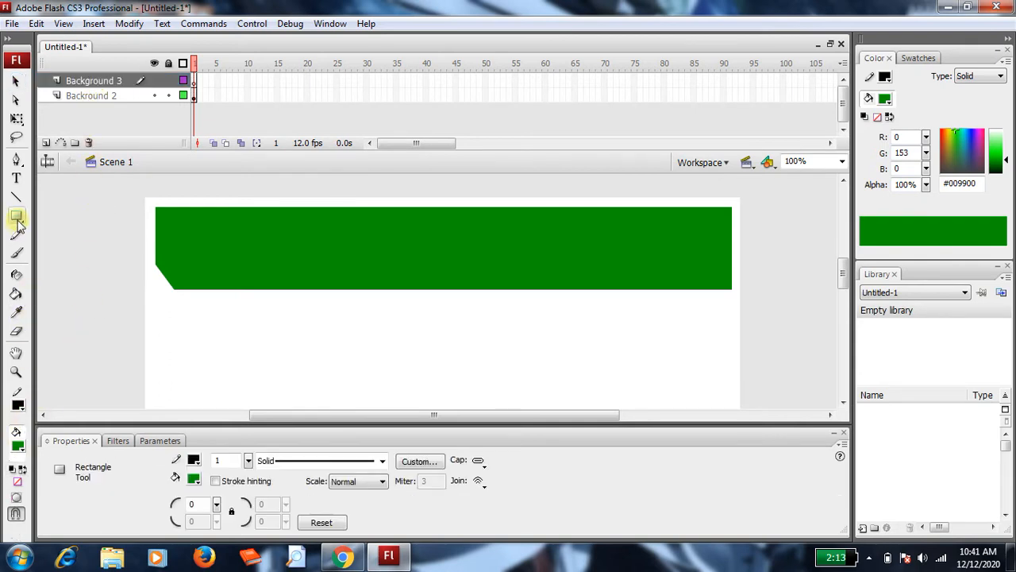
click(17, 404)
click(215, 233)
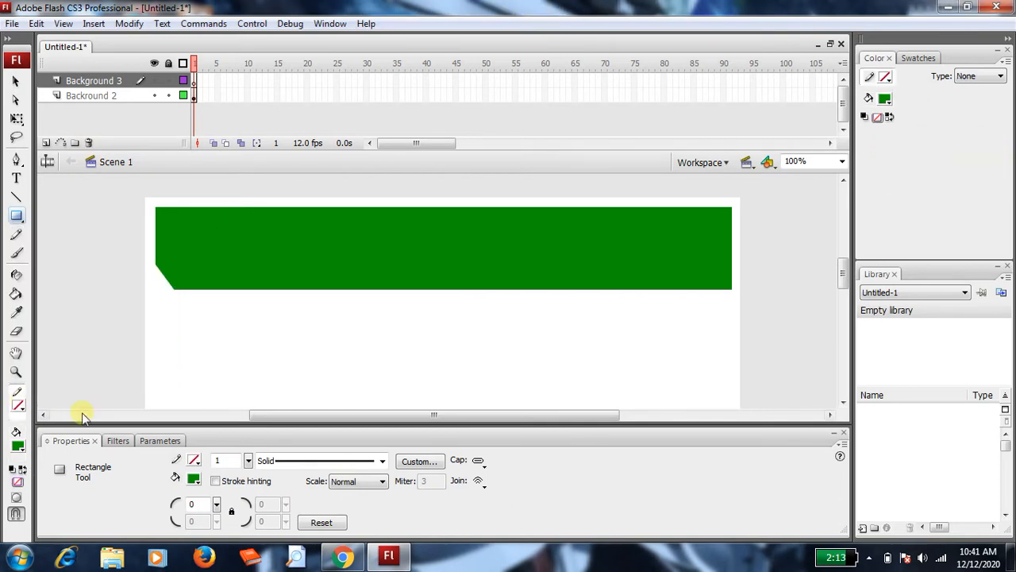
click(17, 445)
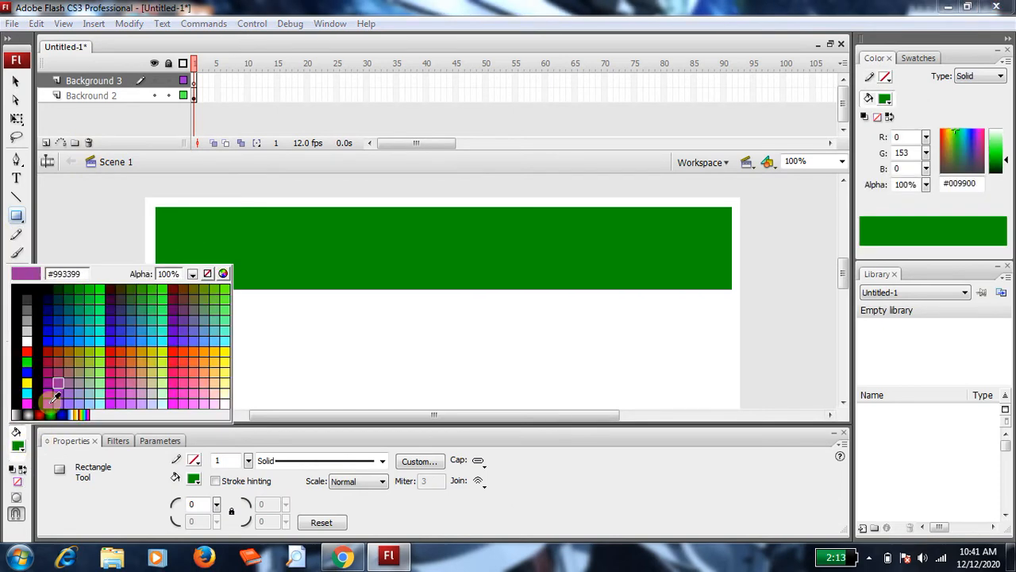
click(58, 336)
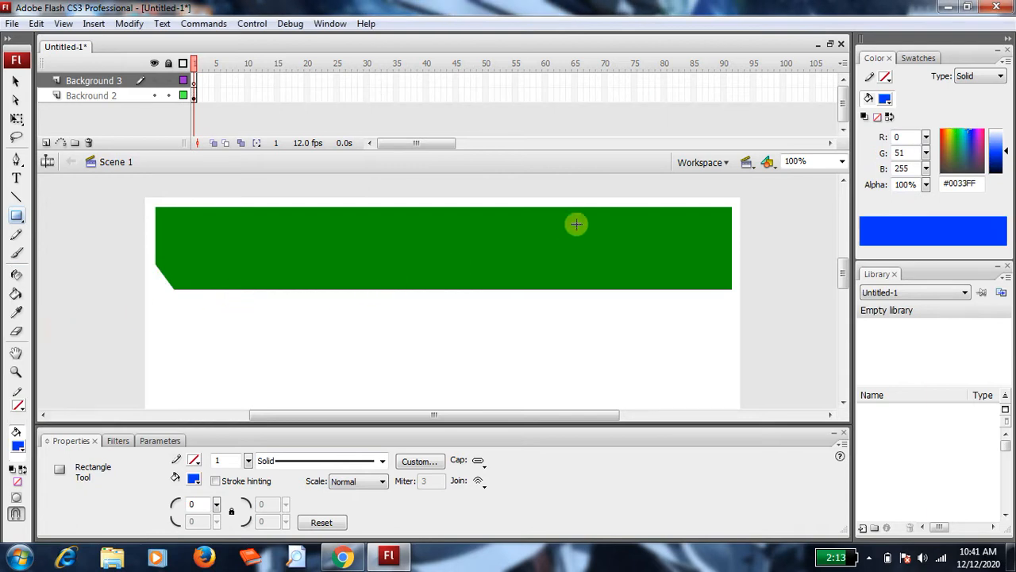
click(843, 159)
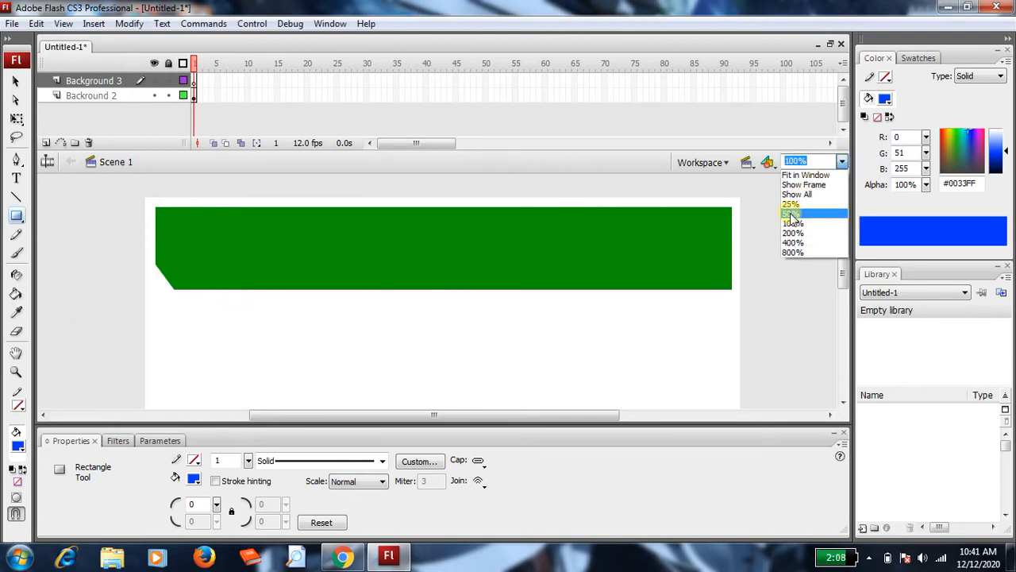
click(792, 214)
drag(840, 278, 844, 297)
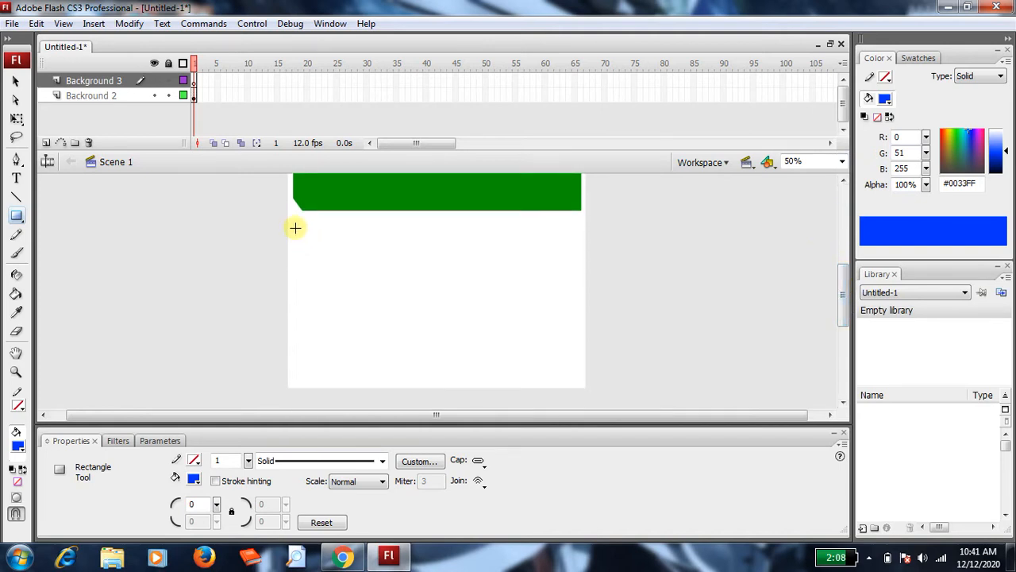
drag(295, 225, 381, 377)
Extend the blue rectangle's upper edge toward the banner with Free Transform, making it about 426 px high
click(17, 118)
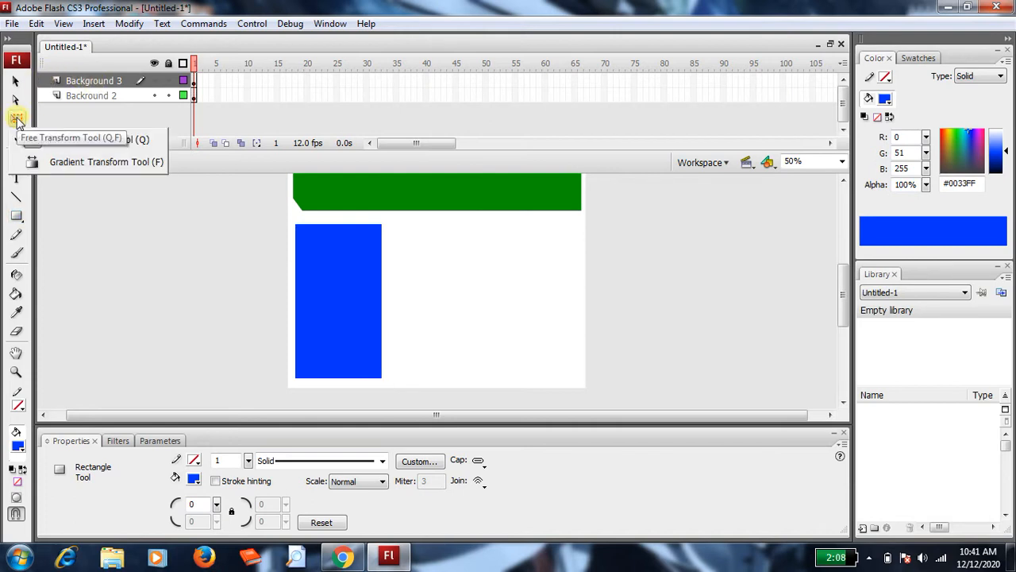
click(17, 119)
click(346, 226)
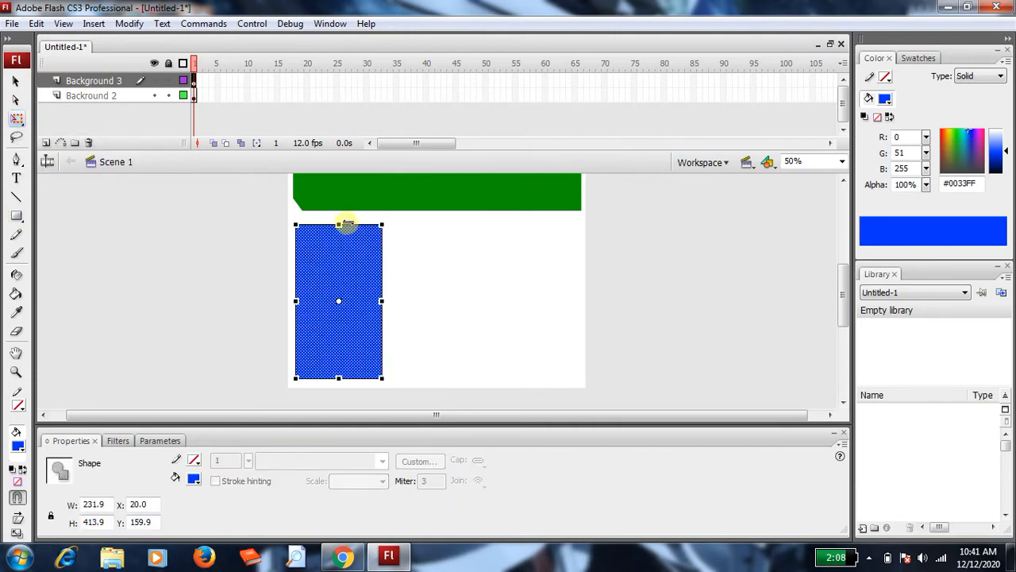
drag(338, 224, 338, 219)
click(842, 162)
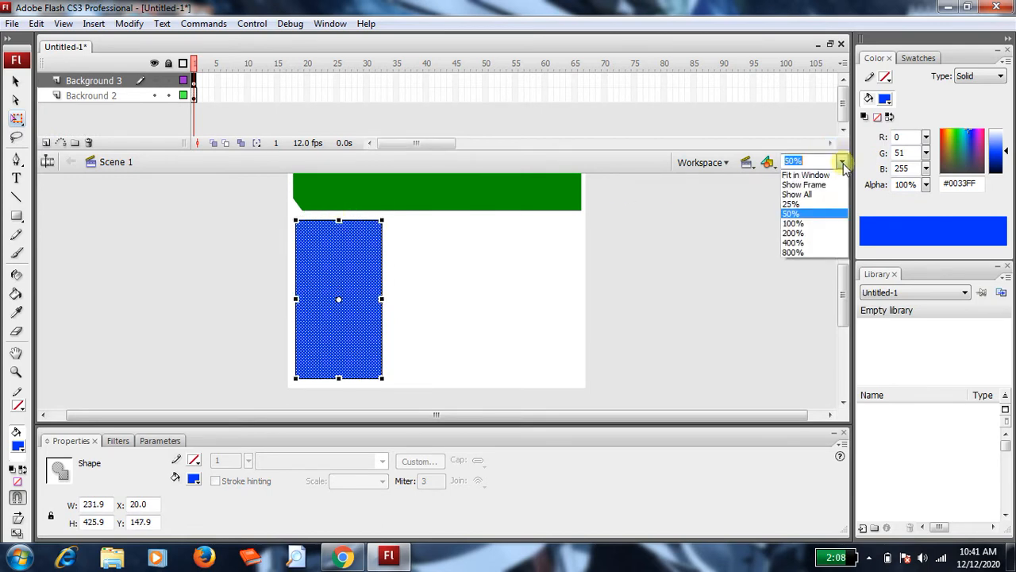
click(819, 223)
mouse_move(844, 284)
mouse_down()
mouse_move(843, 311)
mouse_move(844, 254)
mouse_move(845, 282)
mouse_up()
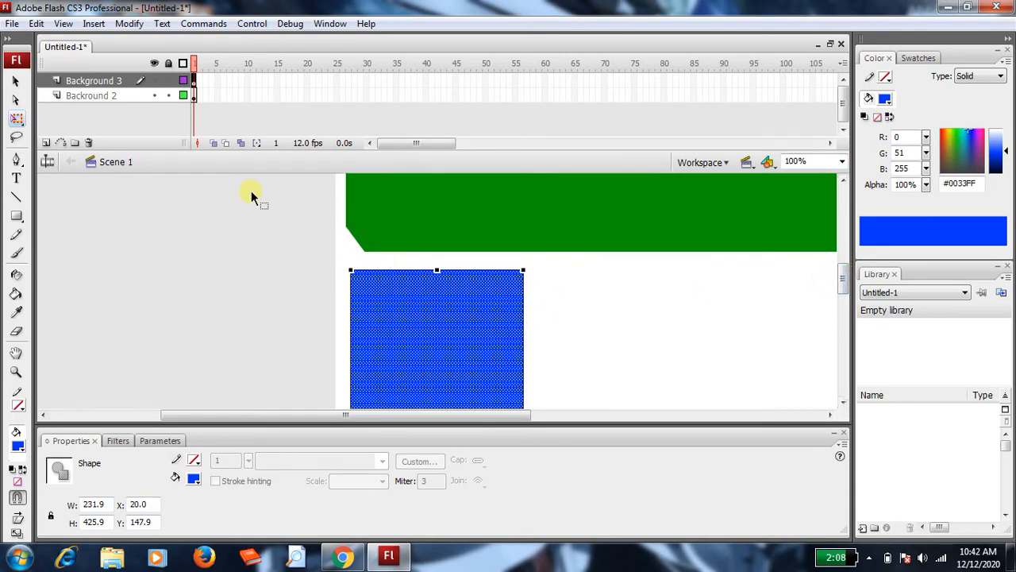
Nudge the blue rectangle left to X 15 so it lines up with the green banner's left edge
click(16, 80)
click(339, 279)
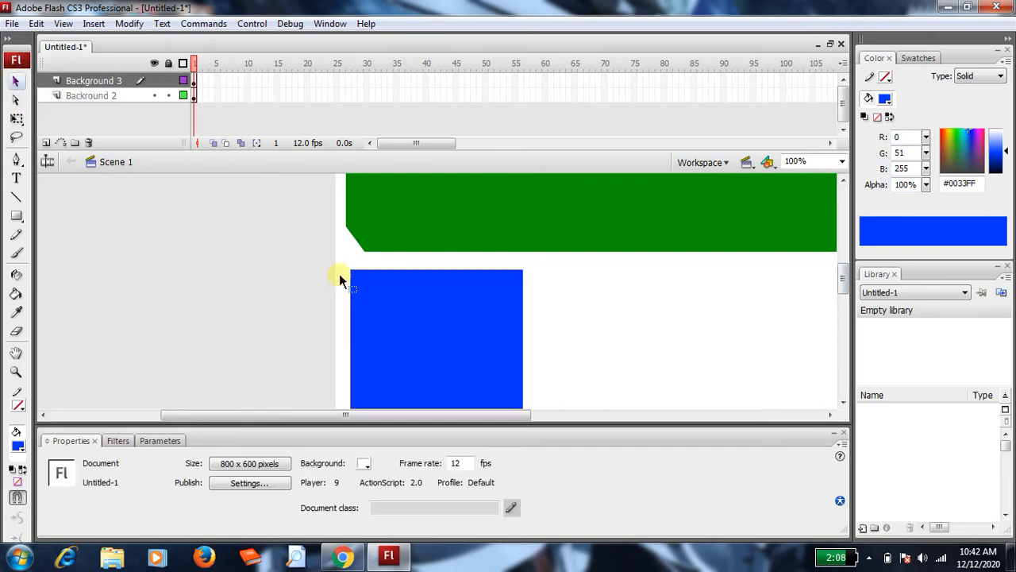
click(449, 332)
key(Left)
key(Left)
key(Left)
key(Left)
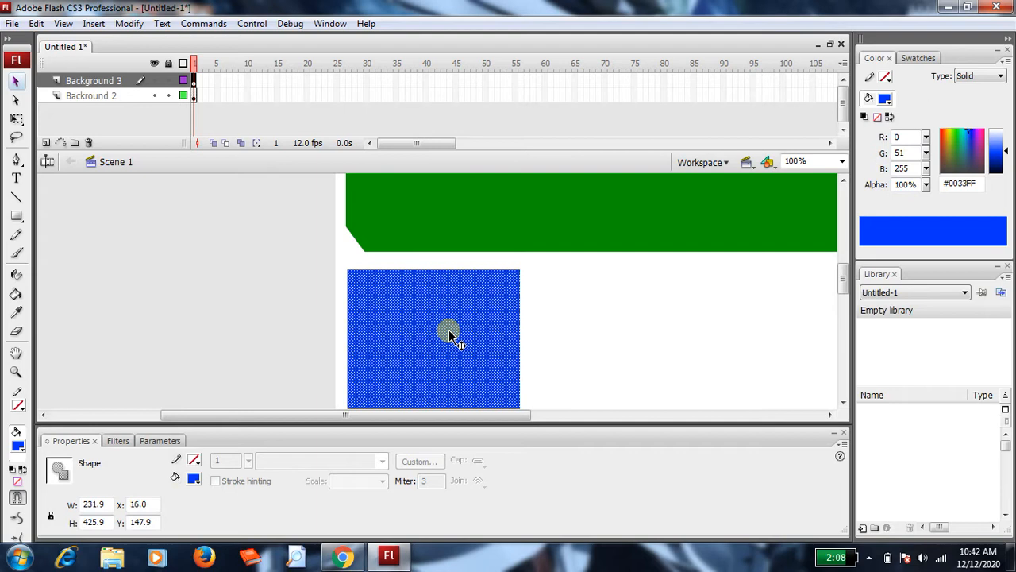
key(Left)
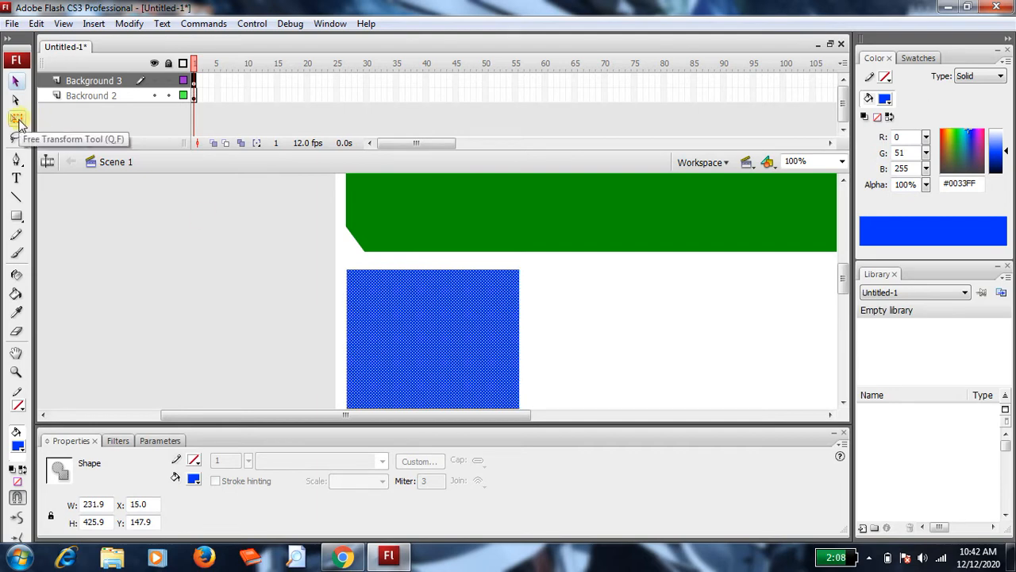
click(194, 249)
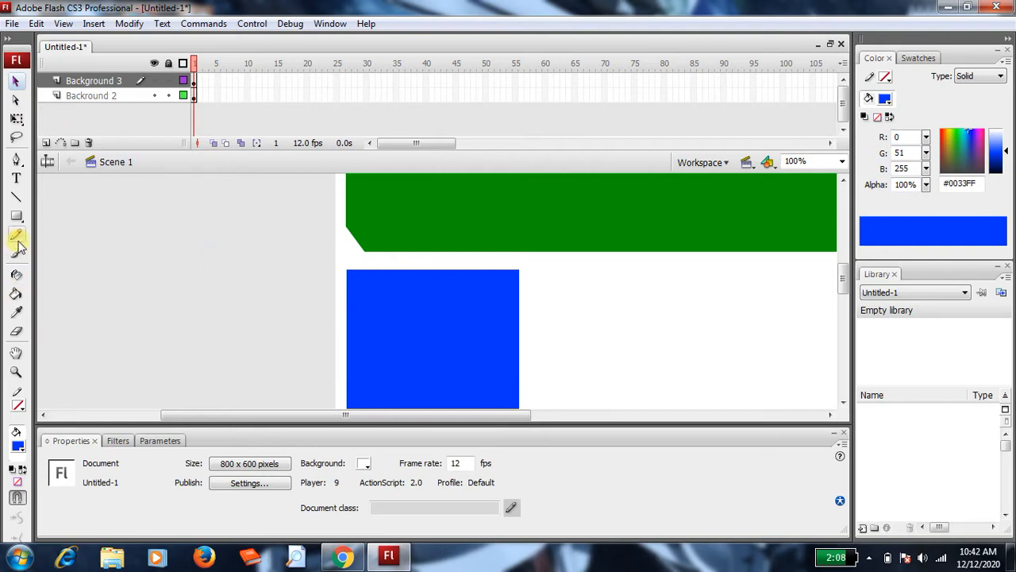
Cut off the blue rectangle's upper-left corner along a diagonal line, deleting both the corner piece and the line
click(16, 197)
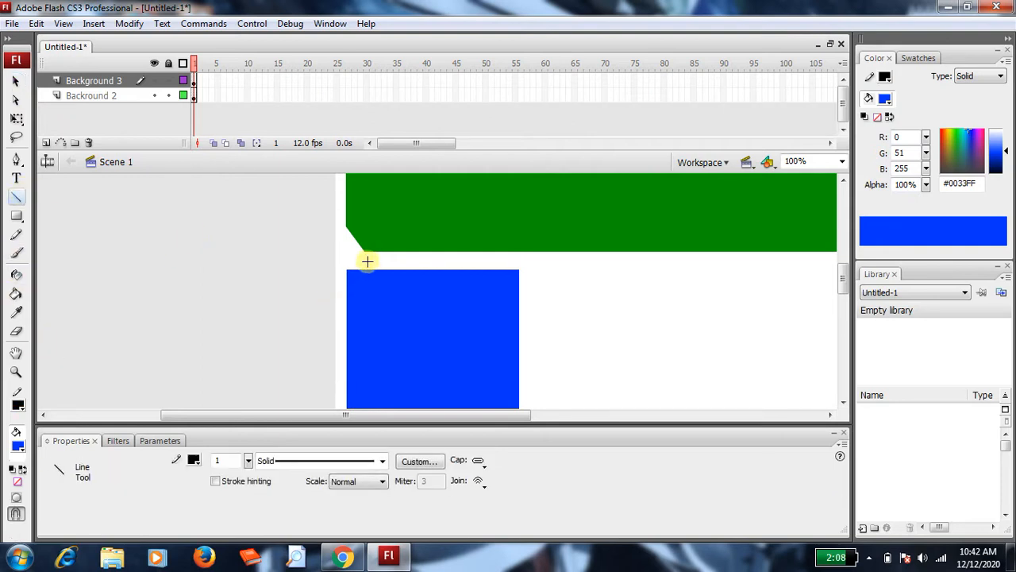
drag(368, 270, 339, 296)
click(16, 81)
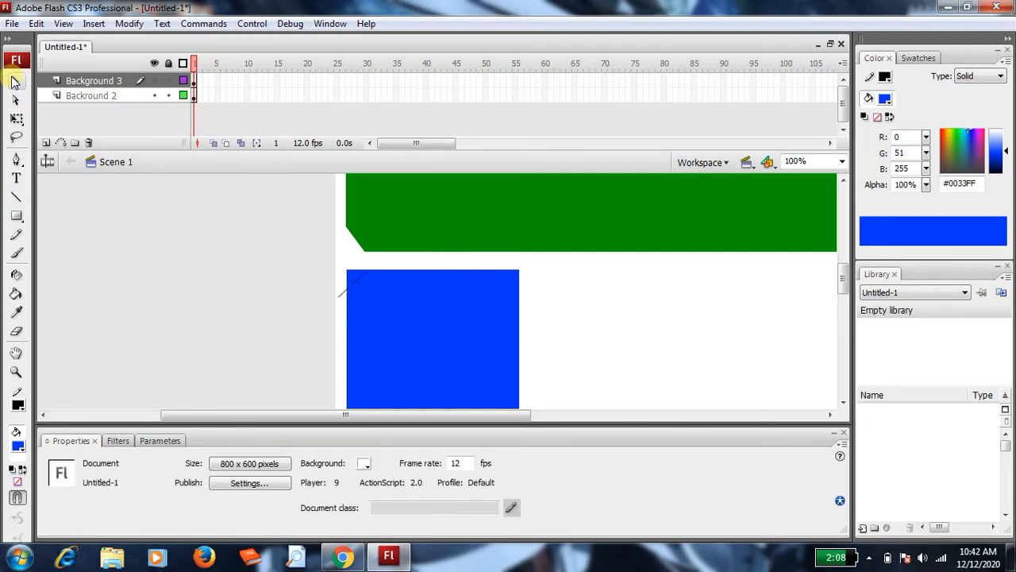
click(351, 270)
click(351, 269)
click(357, 281)
key(Delete)
click(349, 284)
key(Delete)
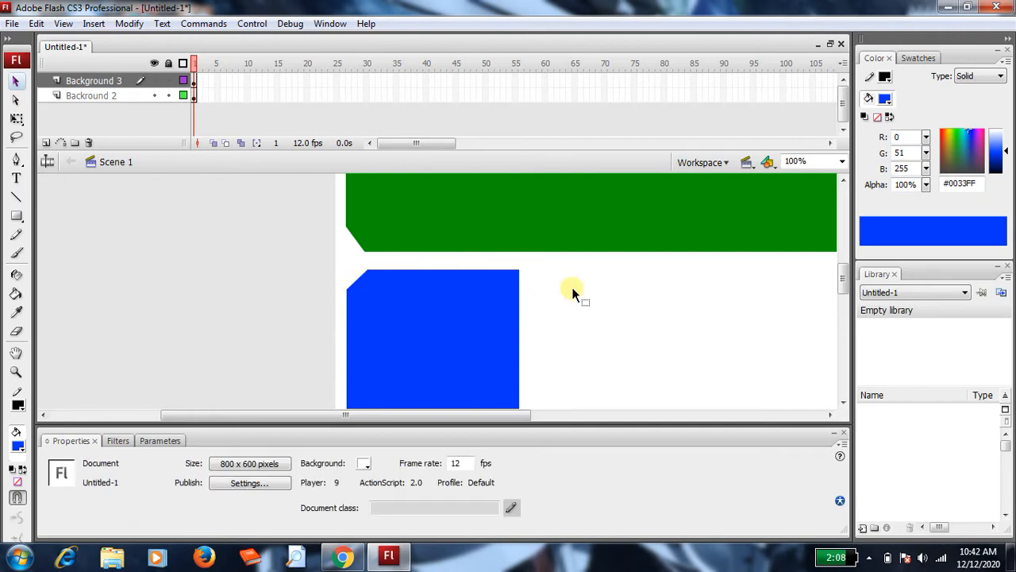
Stretch the blue panel's upper edge slightly closer to the green banner with Free Transform
click(469, 328)
key(q)
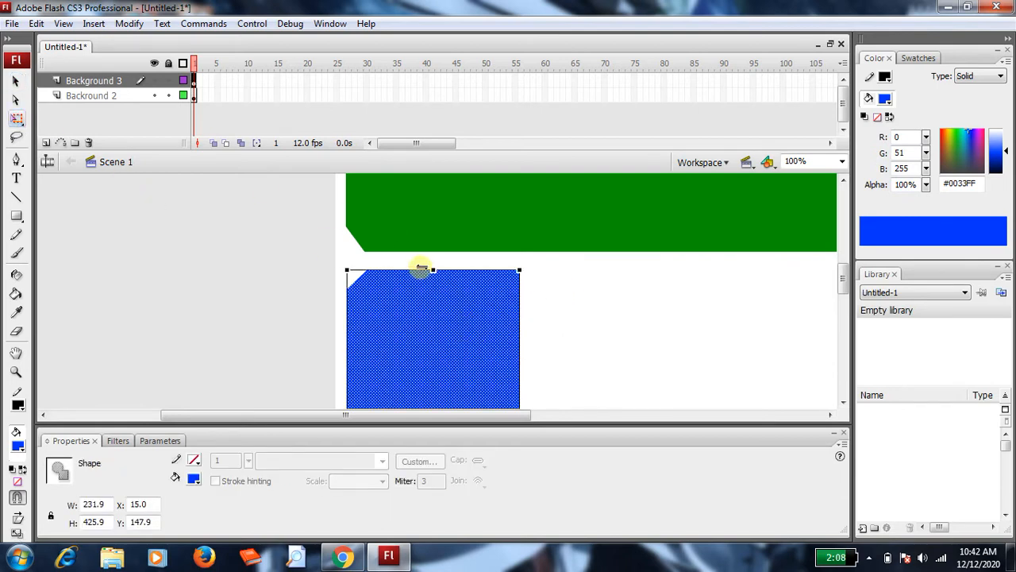
drag(433, 268, 433, 262)
click(629, 322)
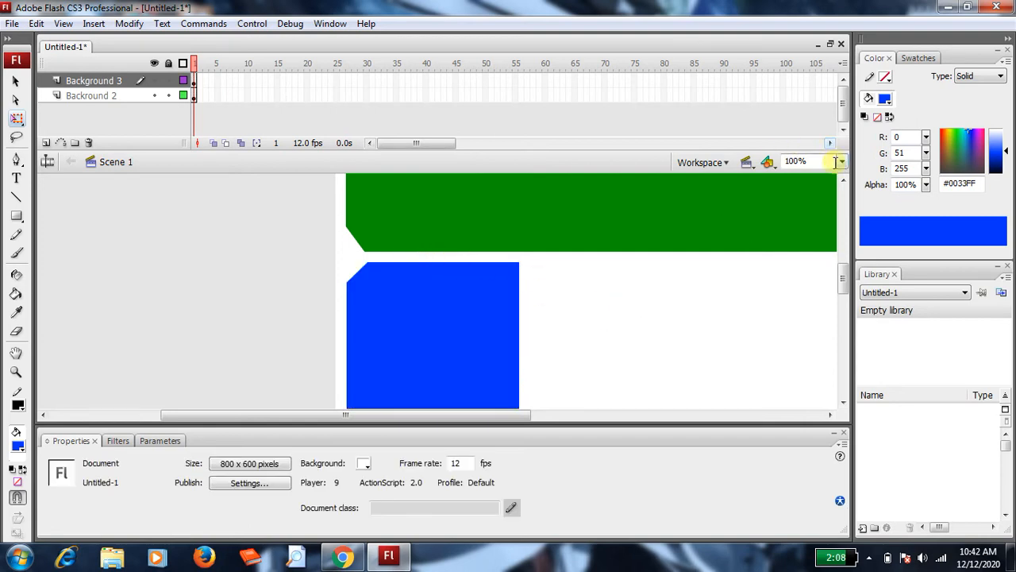
Add a new layer above "Background 3" and name it "Background 1"
click(46, 143)
double_click(97, 80)
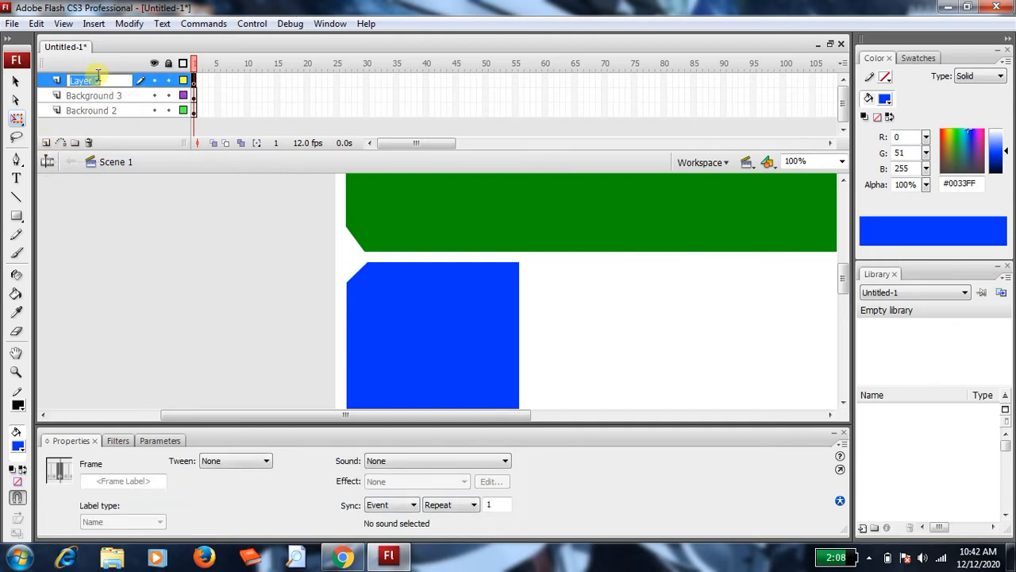
text(Background 1)
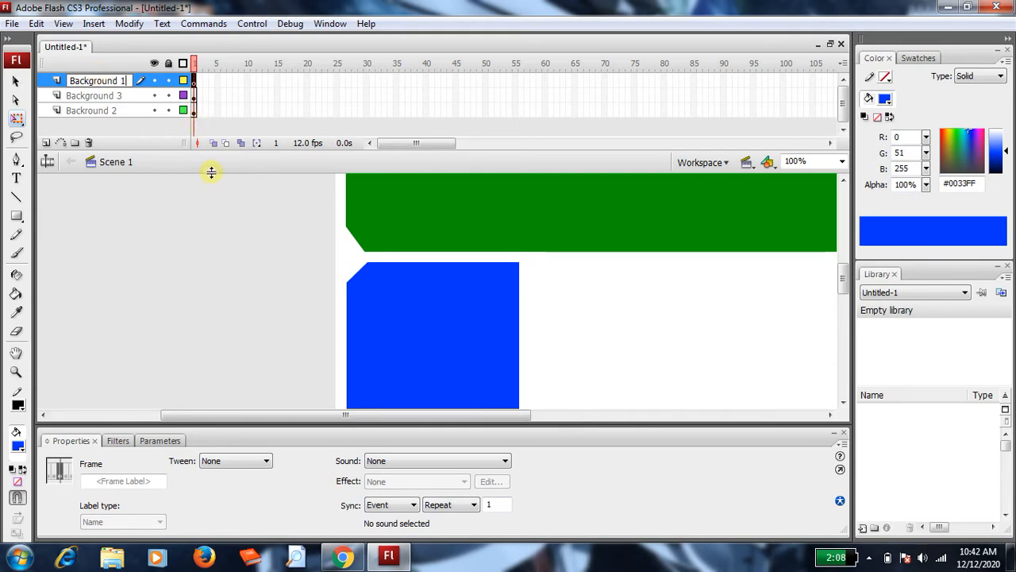
click(223, 246)
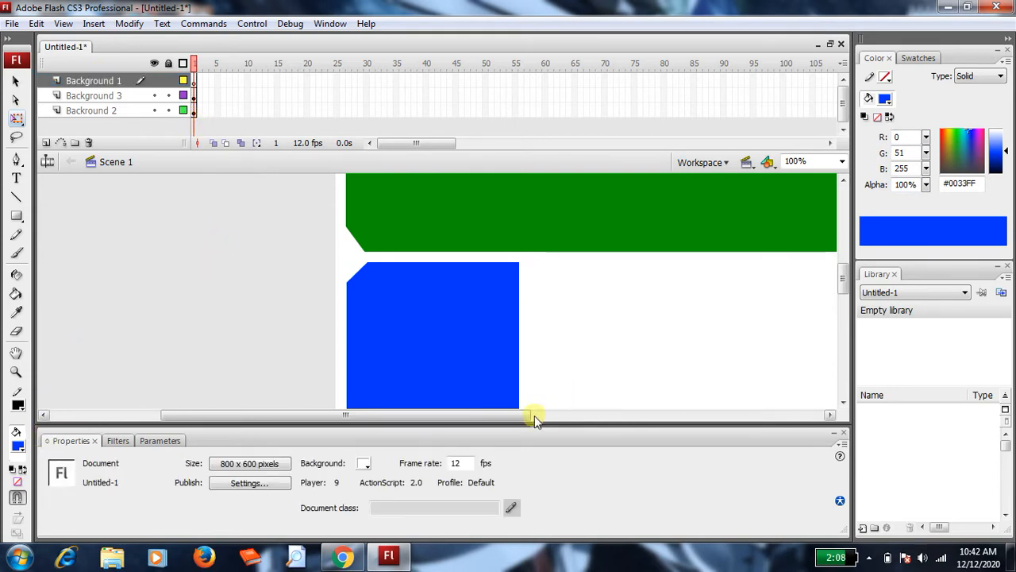
Draw a borderless grey #999999 rectangle, about 529 x 320 px, below the banner and to the right of the blue panel
drag(531, 415, 626, 427)
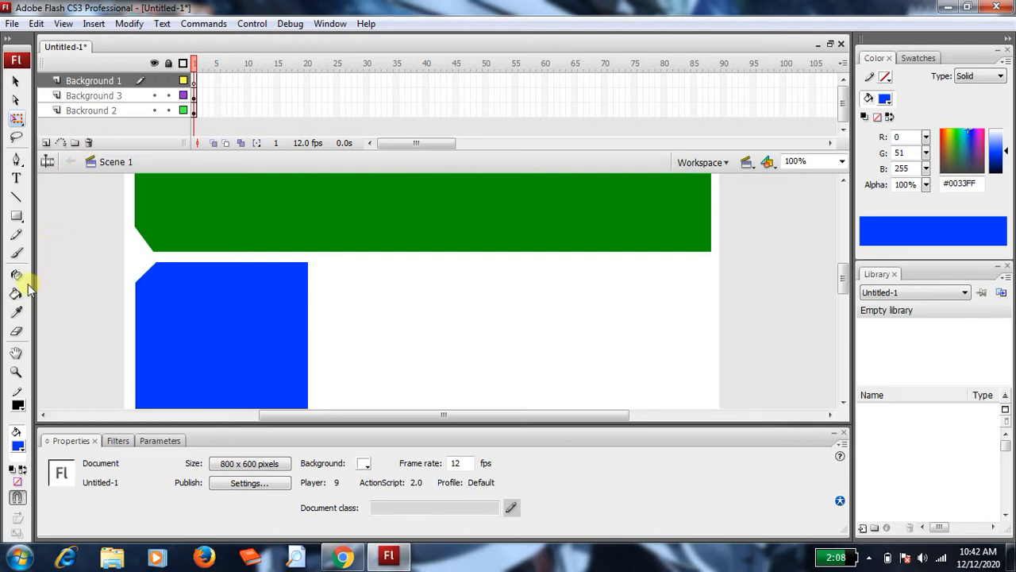
click(16, 218)
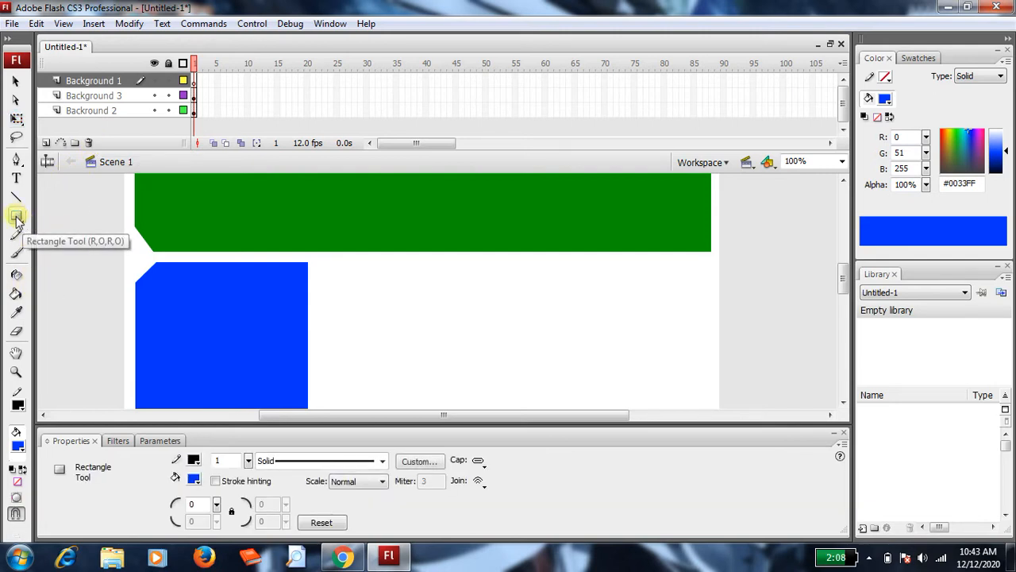
click(17, 405)
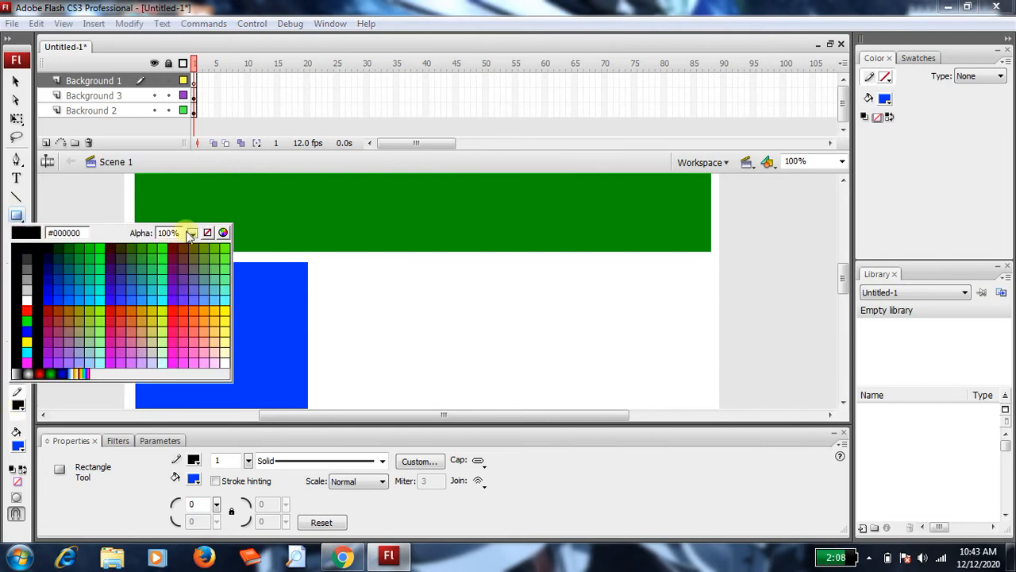
click(207, 232)
click(17, 446)
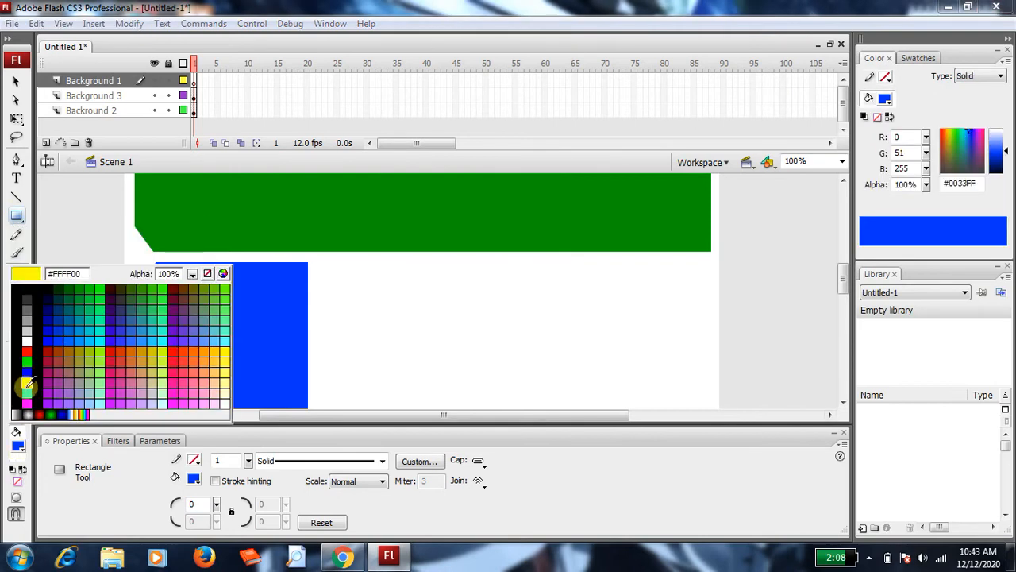
click(30, 320)
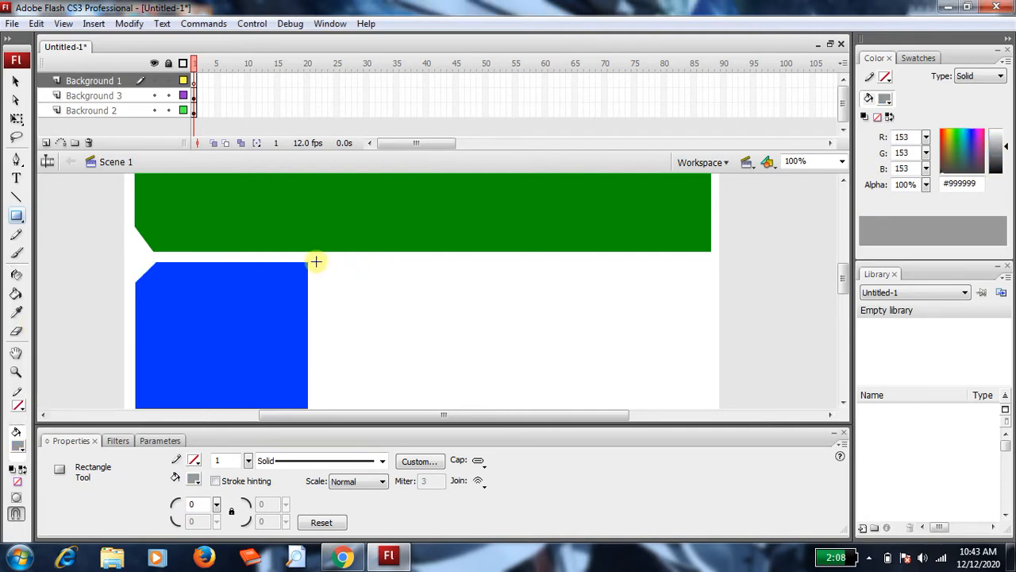
drag(316, 262, 710, 500)
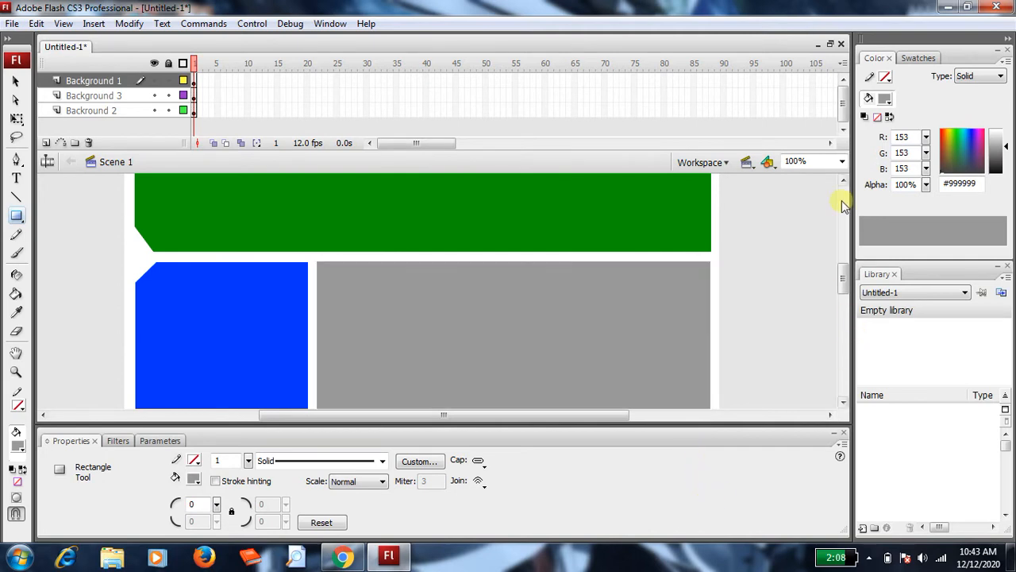
Extend the grey rectangle's lower edge with Free Transform until it is level with the blue panel's bottom
click(842, 161)
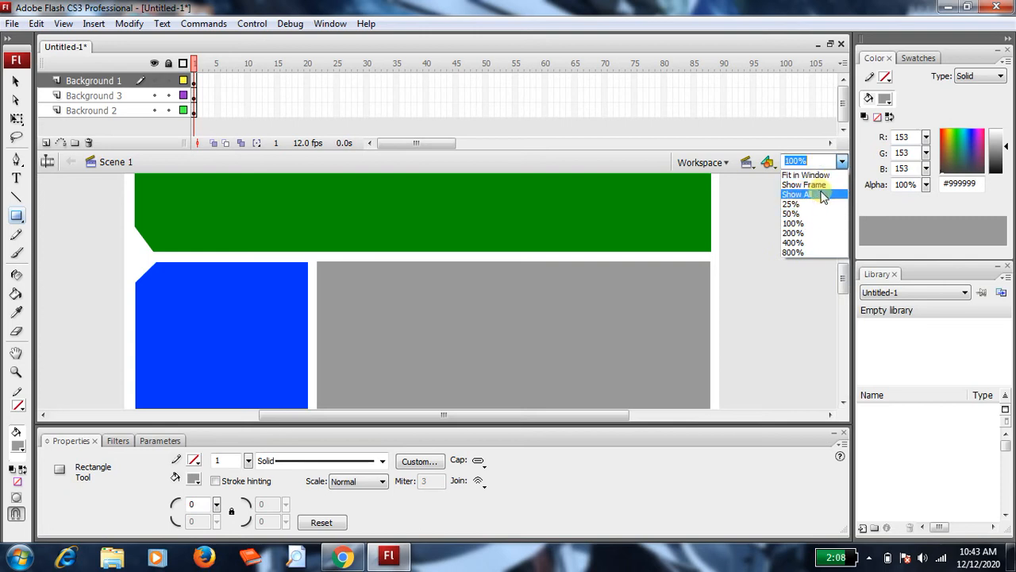
click(822, 187)
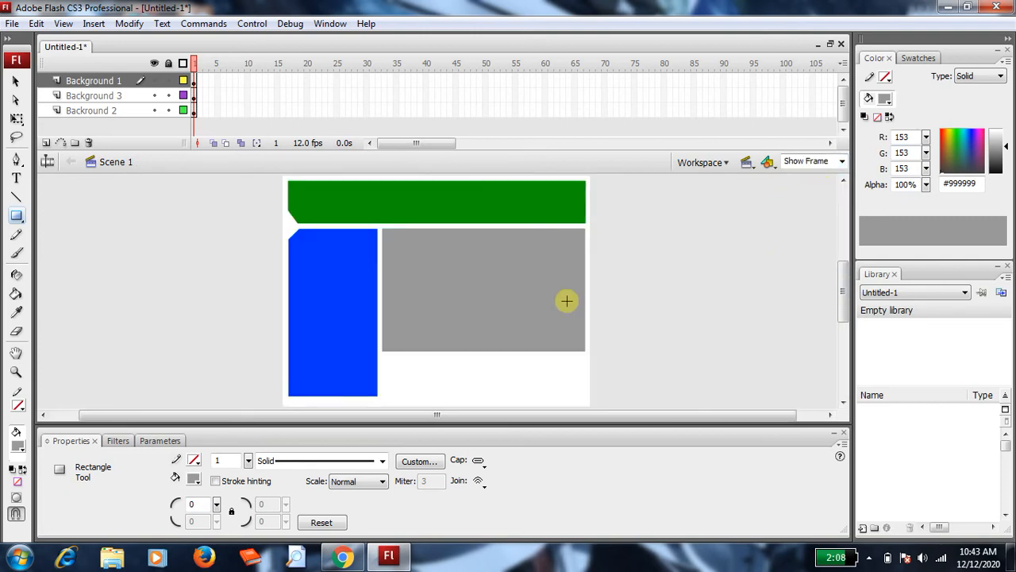
click(19, 84)
click(465, 283)
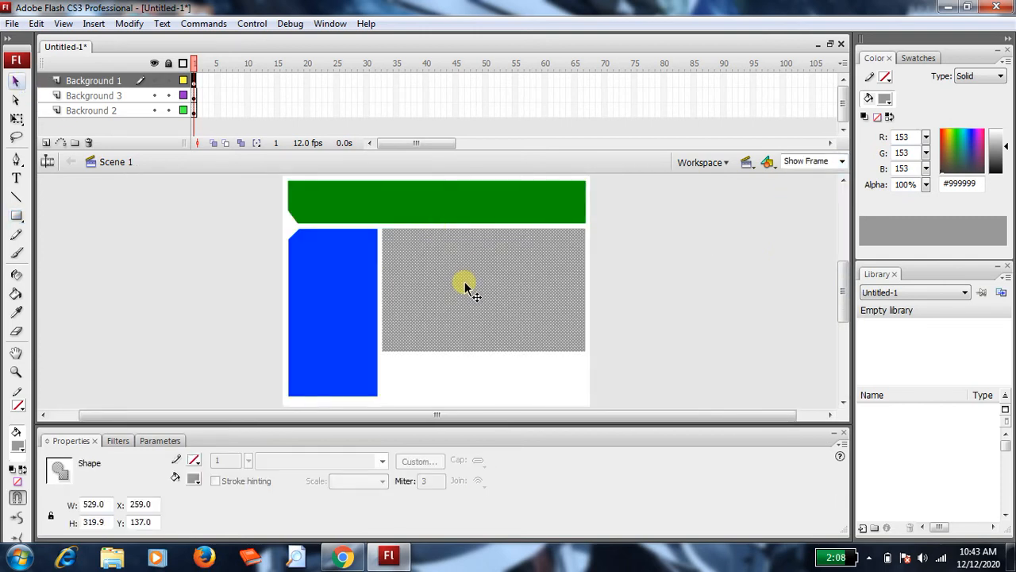
click(16, 118)
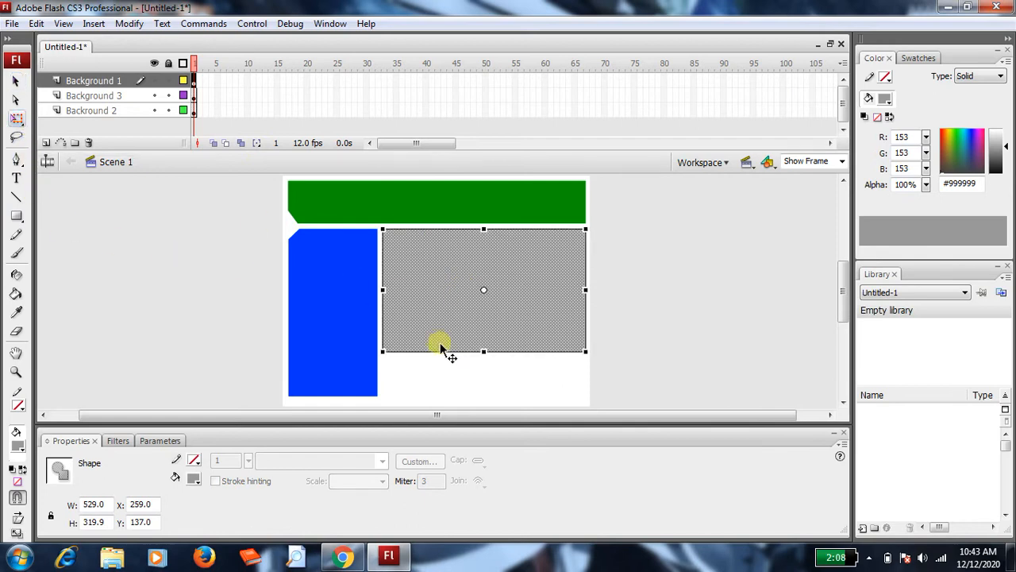
drag(484, 353, 484, 396)
mouse_move(846, 291)
mouse_down()
mouse_move(847, 310)
mouse_move(843, 277)
mouse_up()
click(685, 261)
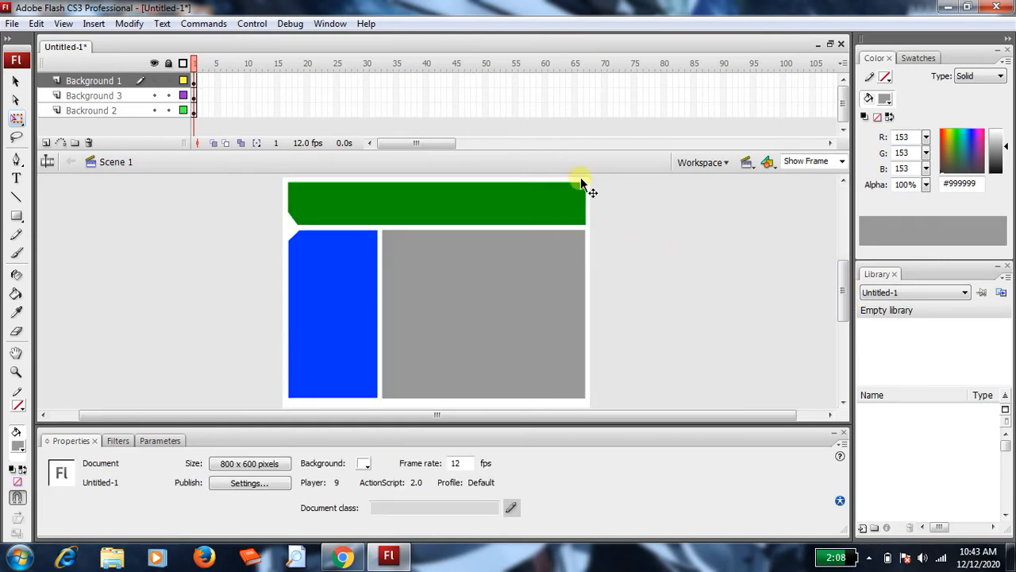
Correct the spelling of the green banner's layer name to "Background 2"
click(842, 161)
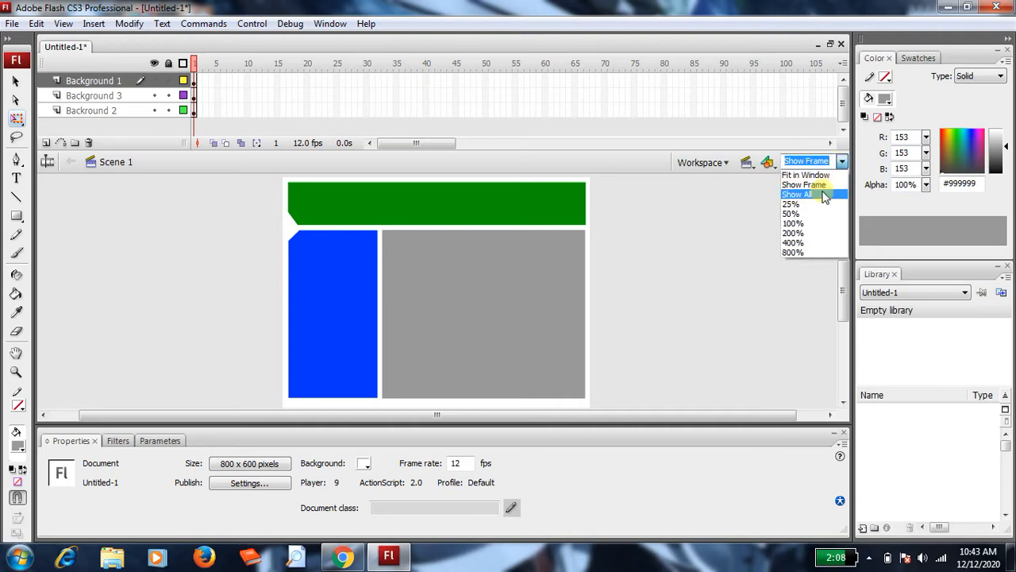
click(824, 224)
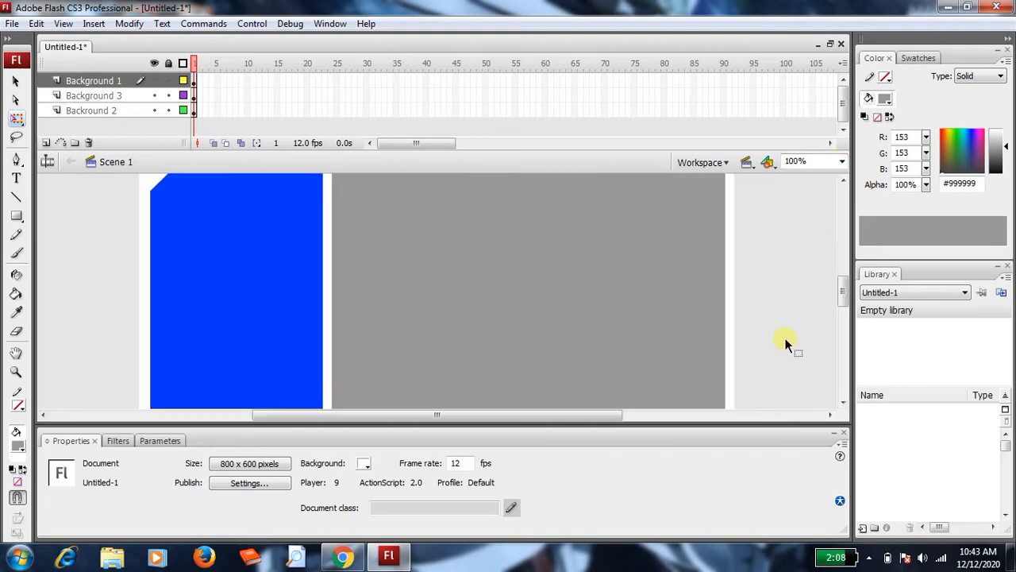
drag(844, 308, 841, 272)
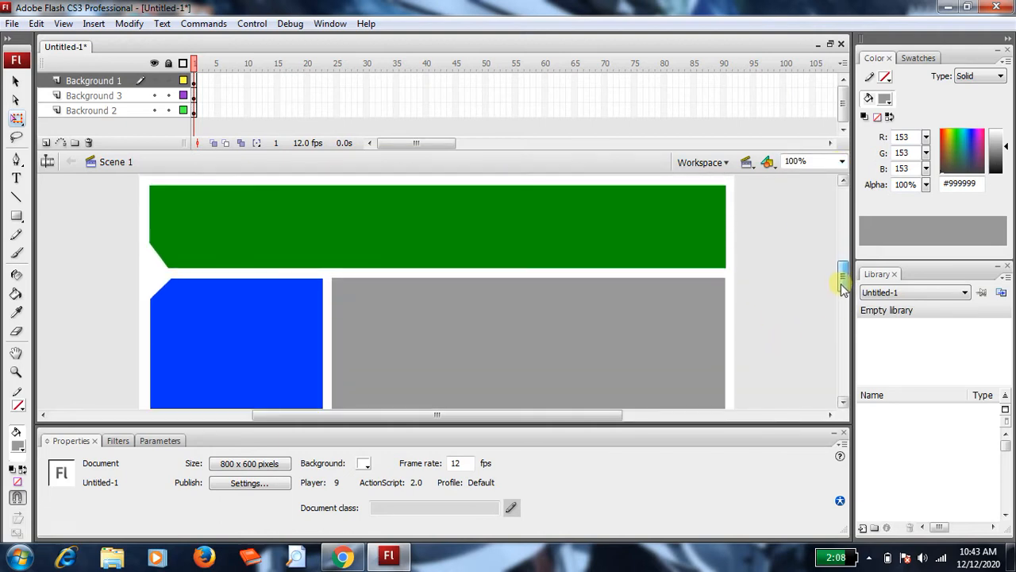
double_click(94, 110)
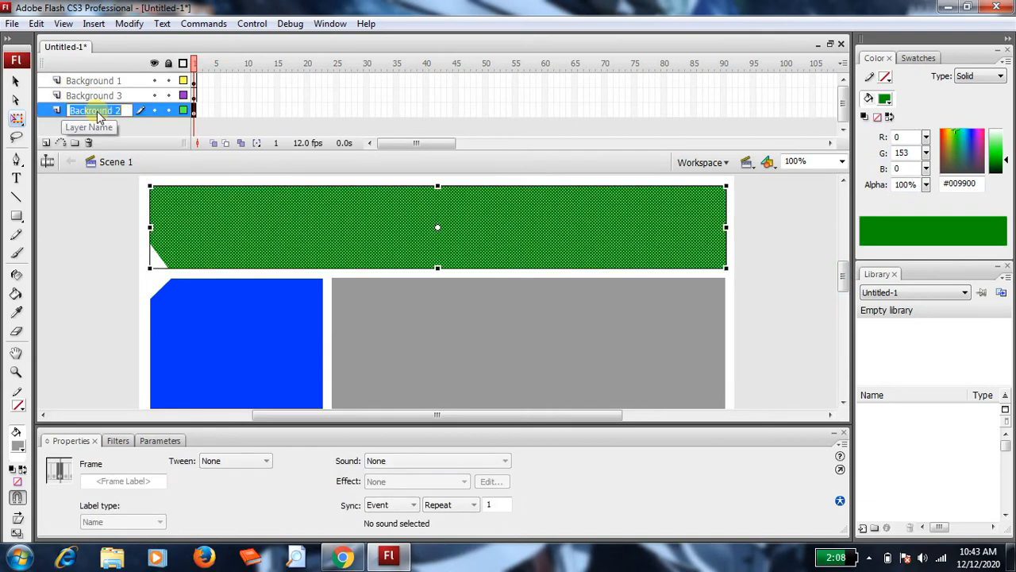
click(94, 110)
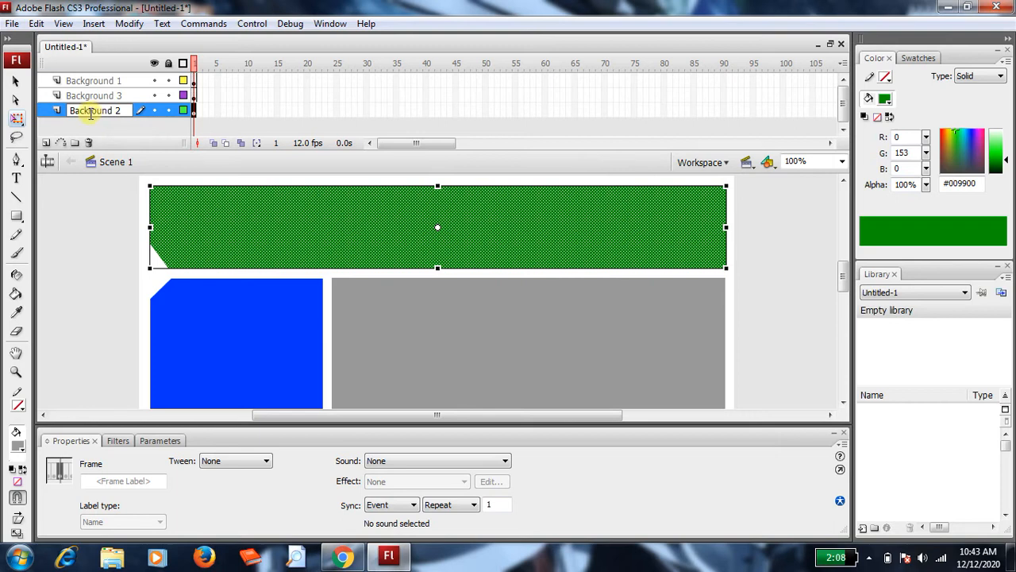
text(g)
key(Return)
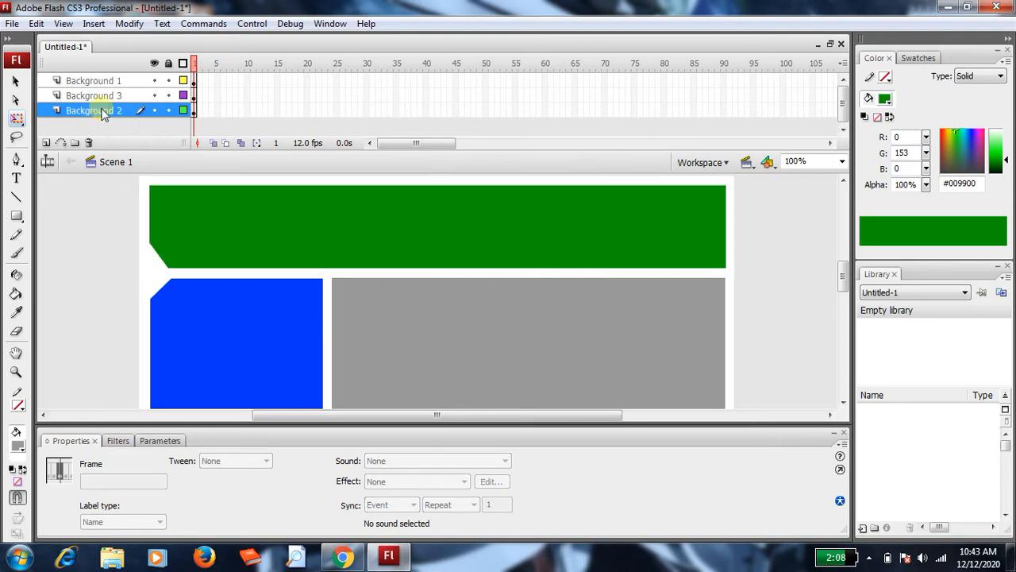
Add a new layer above "Background 1" and name it "Header & Footer"
click(94, 80)
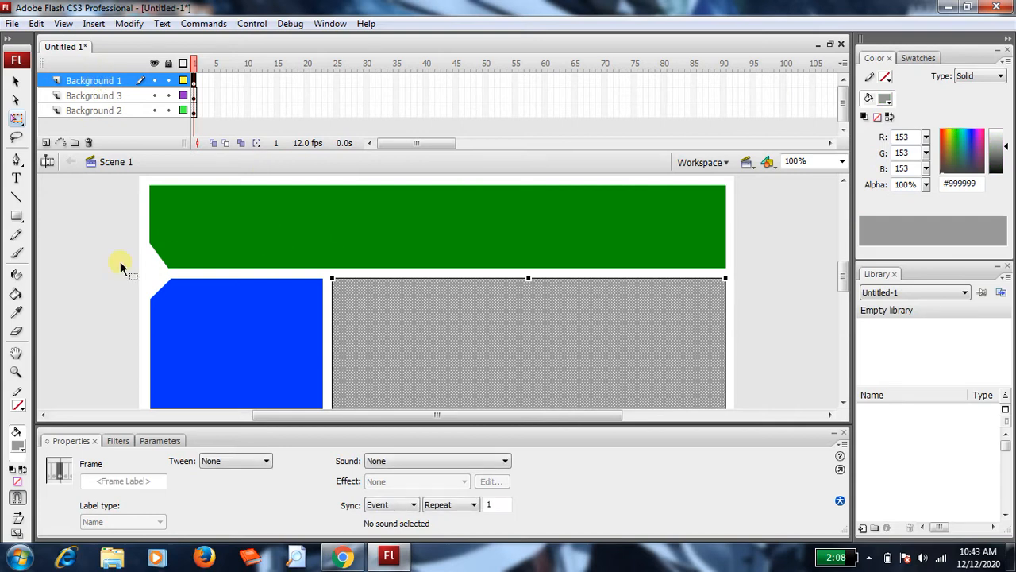
click(118, 265)
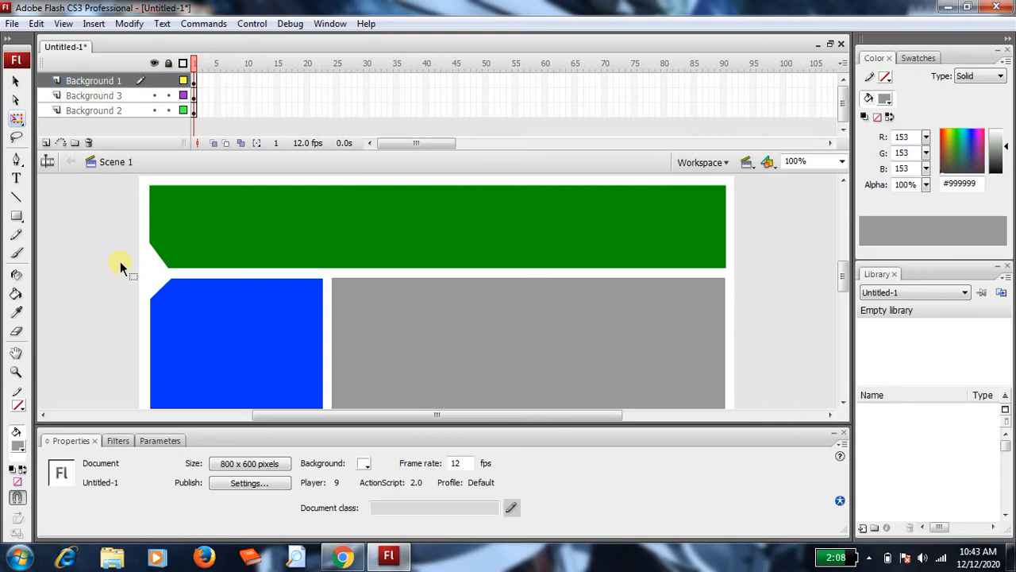
click(46, 143)
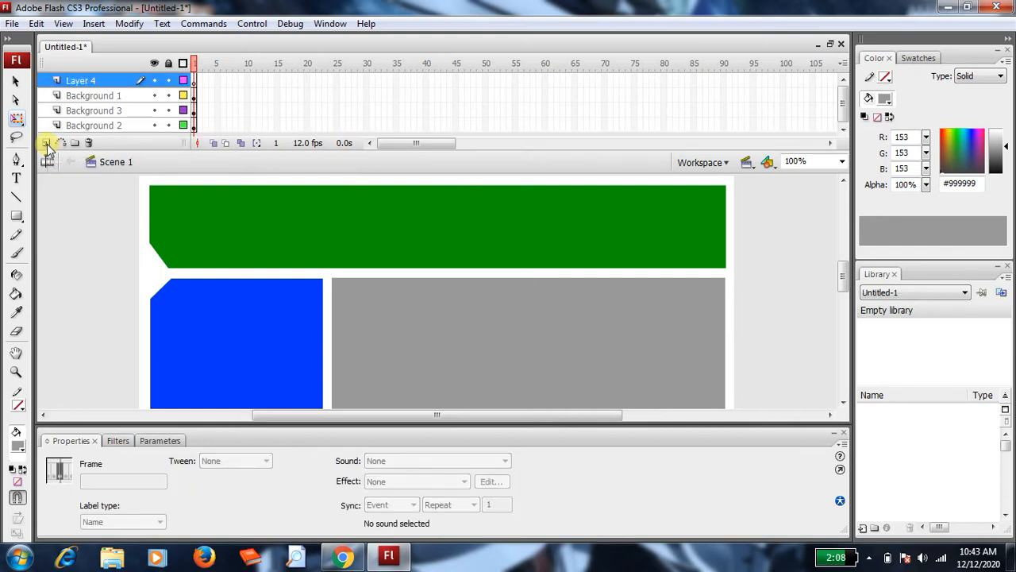
double_click(89, 81)
text(Head)
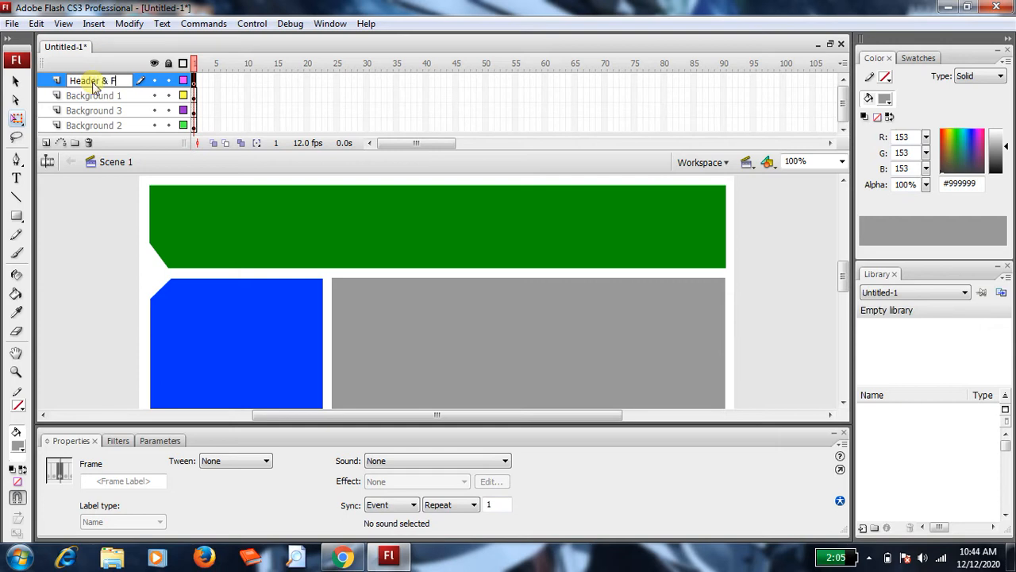
text(er & Footer)
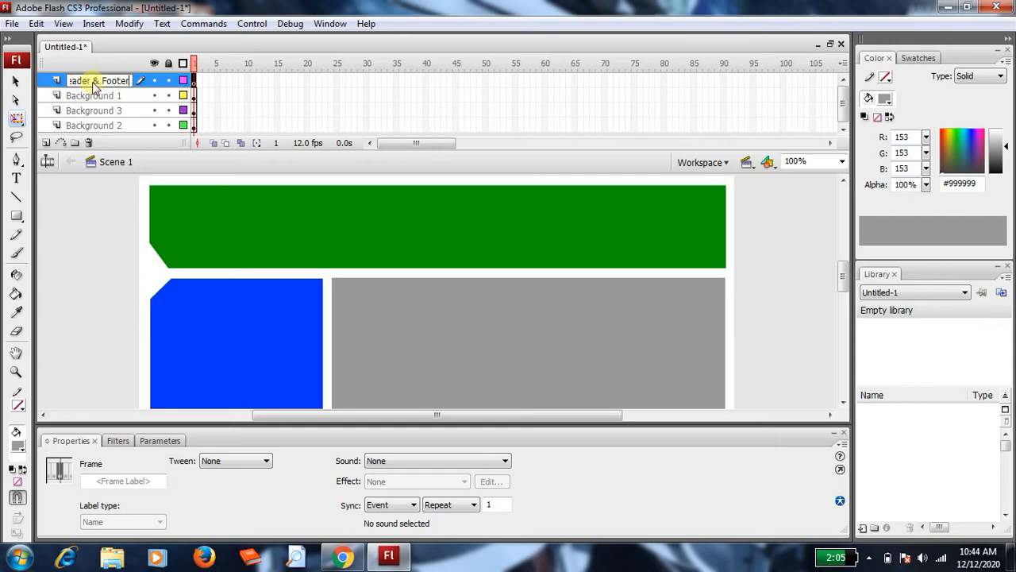
click(85, 218)
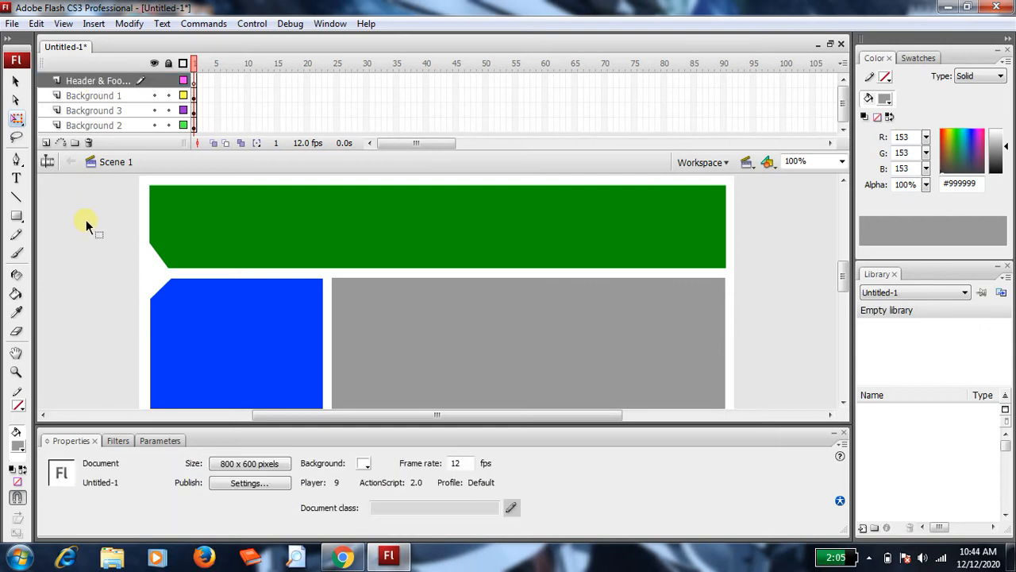
Place a dynamic text box in the green banner's upper area, with black Traditional Arabic text at size 32
click(19, 180)
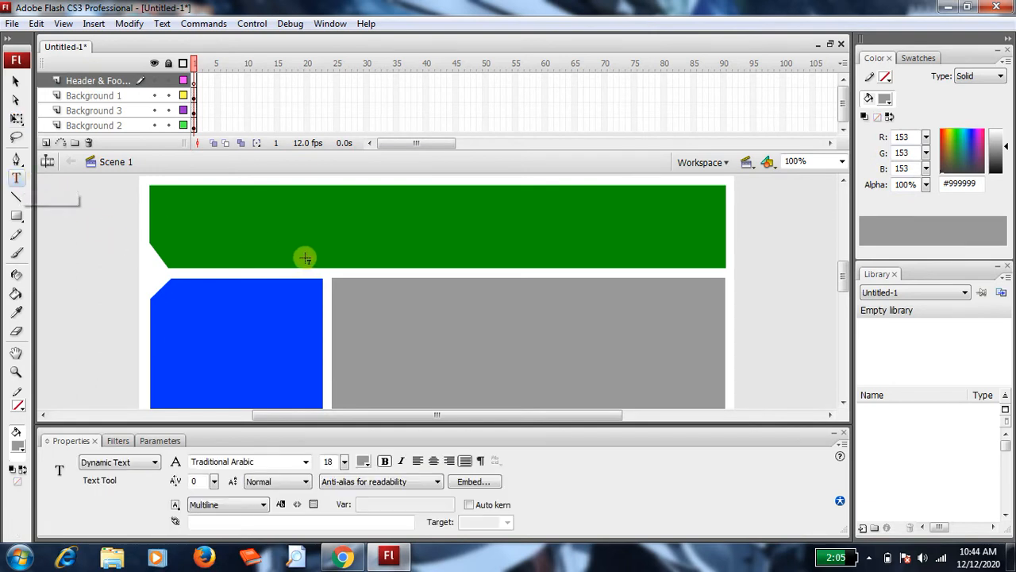
click(261, 215)
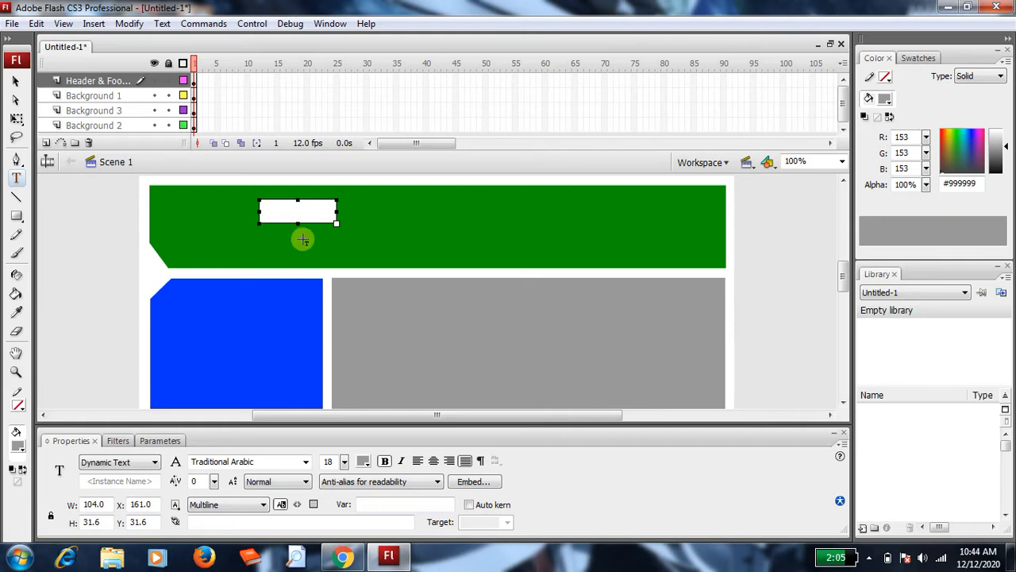
click(363, 461)
click(367, 326)
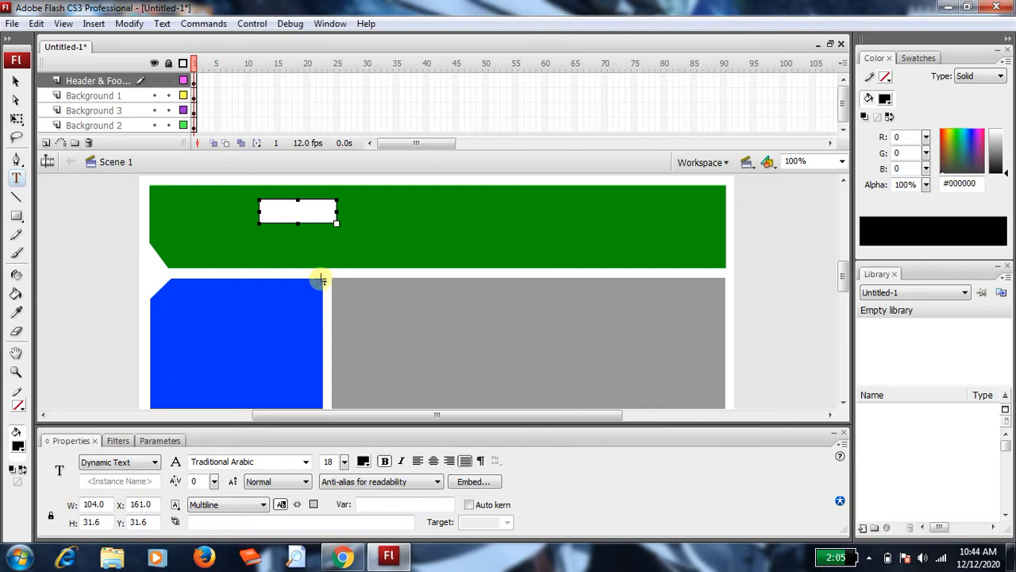
mouse_move(343, 461)
mouse_down()
mouse_move(345, 441)
mouse_move(345, 450)
mouse_up()
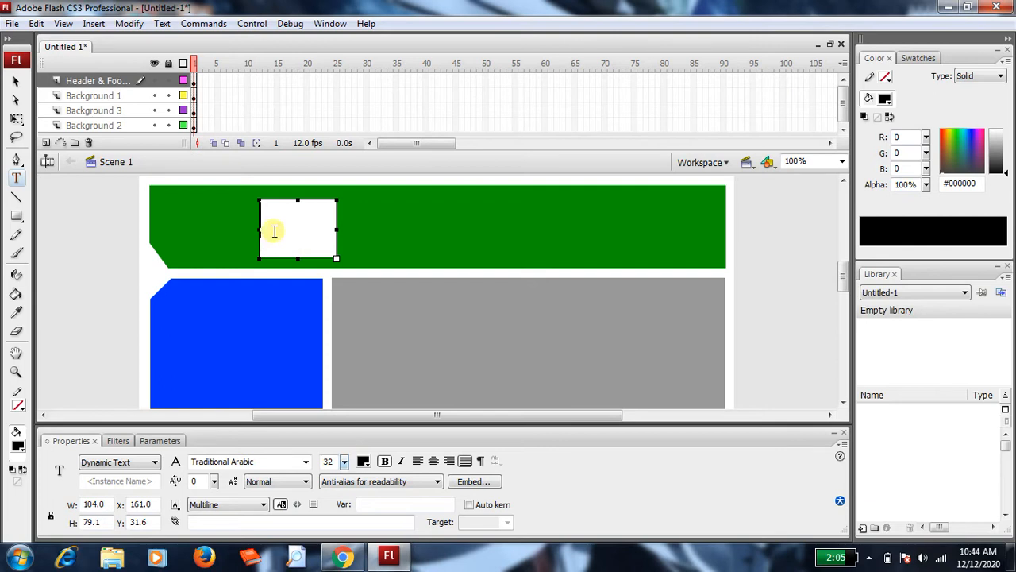
Enter the title "UNIVERSITAS TANGERANG RAYA" and resize its text box to about 596 x 53 px so it fits one line
text(UNIVERS)
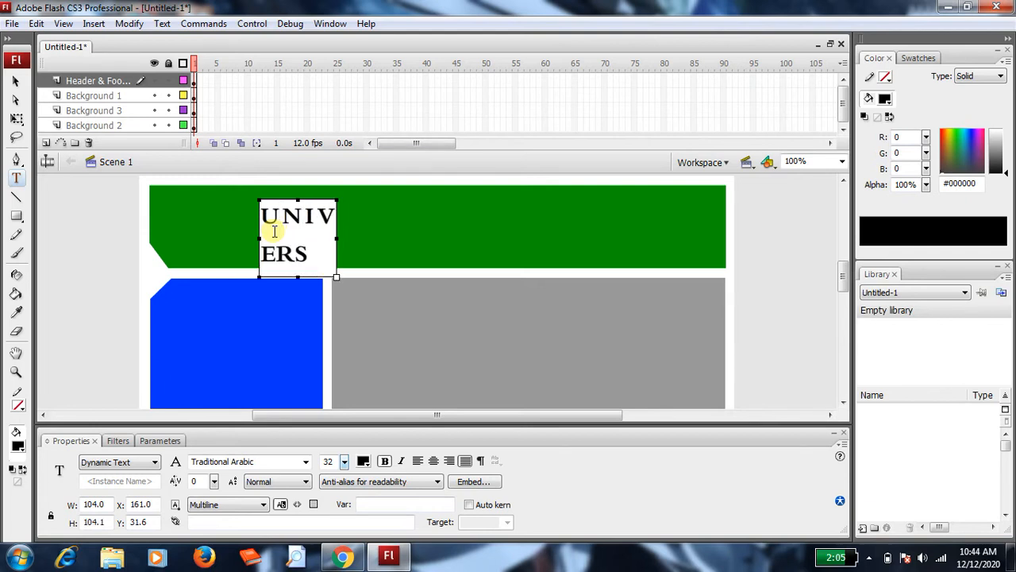
text(ITAS)
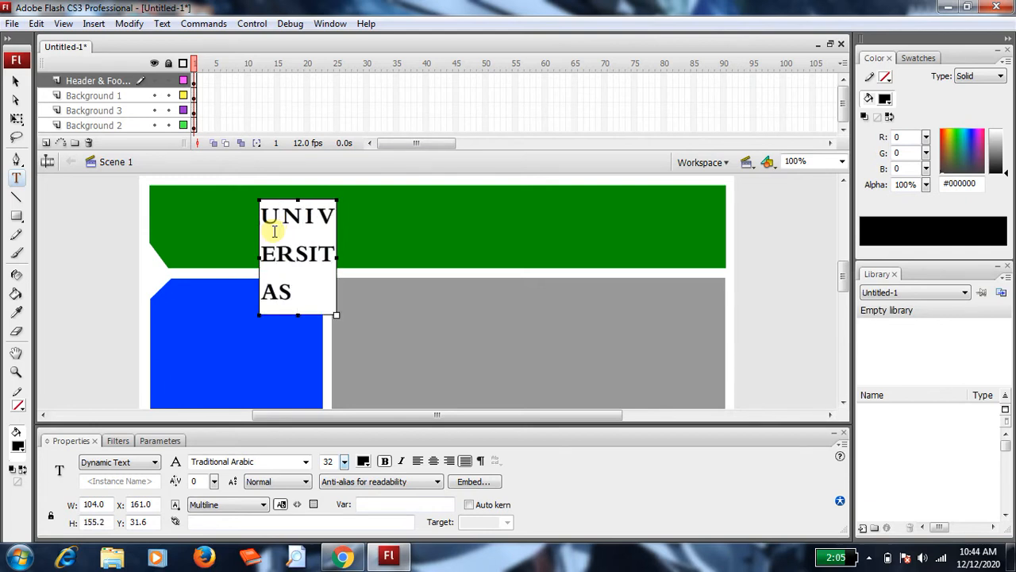
drag(337, 256, 702, 242)
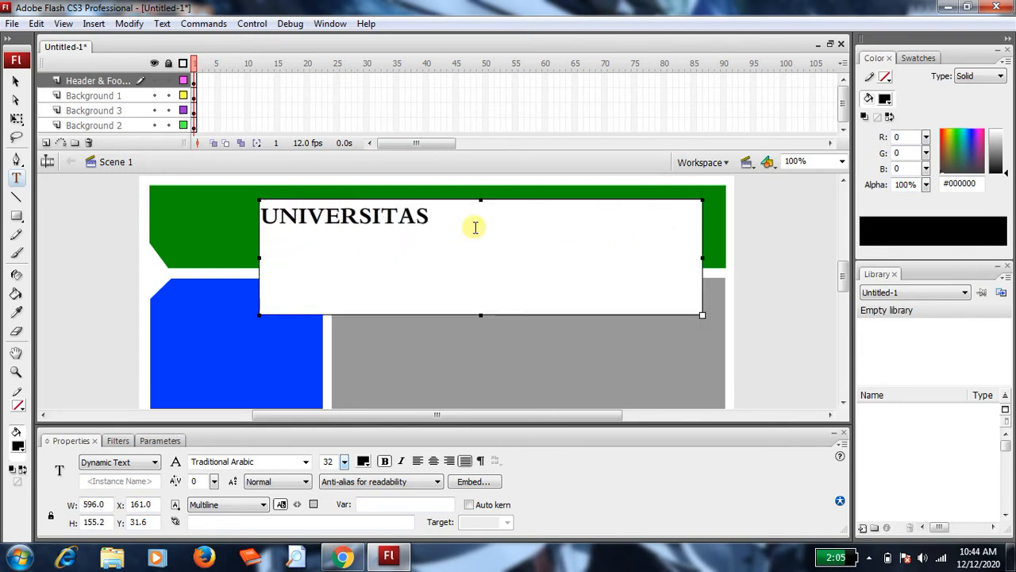
text(TANGERANG)
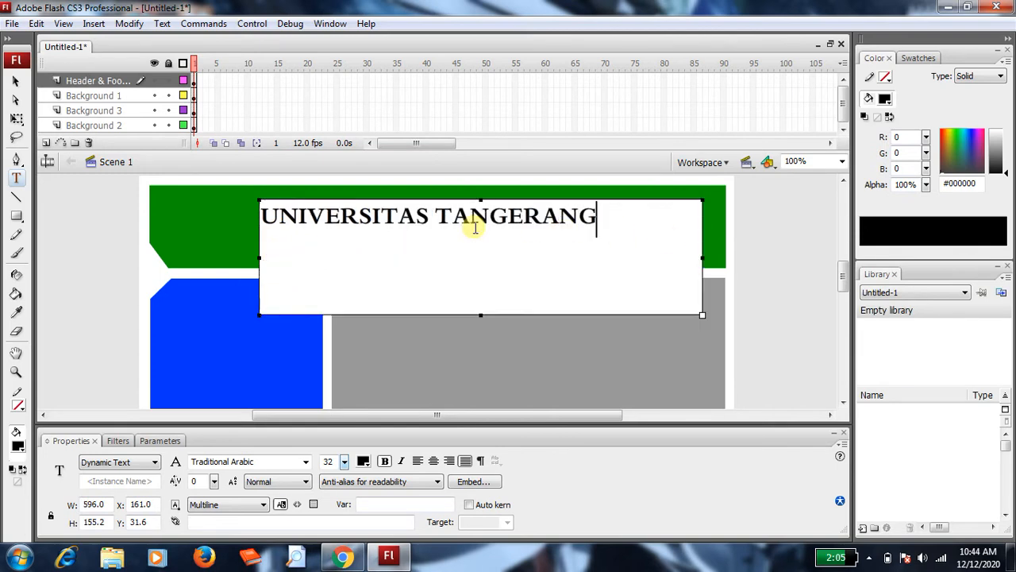
text( RAYA)
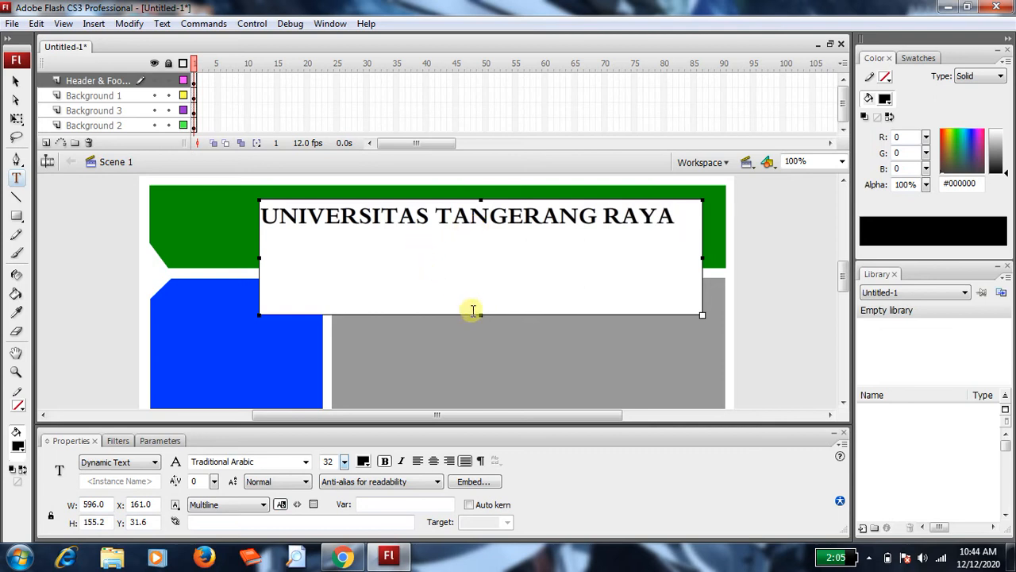
drag(482, 314, 481, 228)
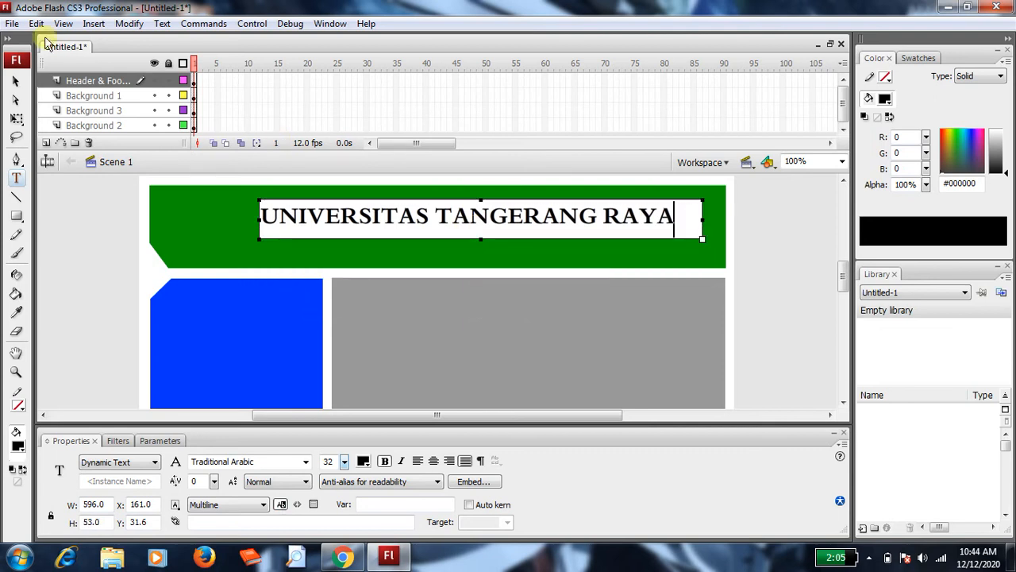
Shift the title towards the banner's centre, enlarge its text to size 41 and widen its box to about 762 px
click(16, 81)
click(512, 208)
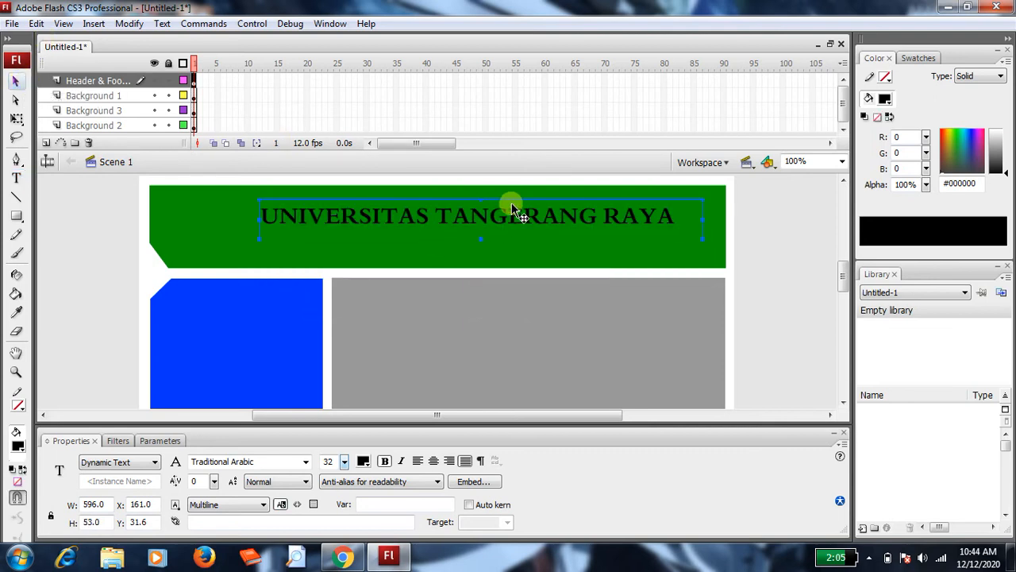
drag(514, 216, 485, 216)
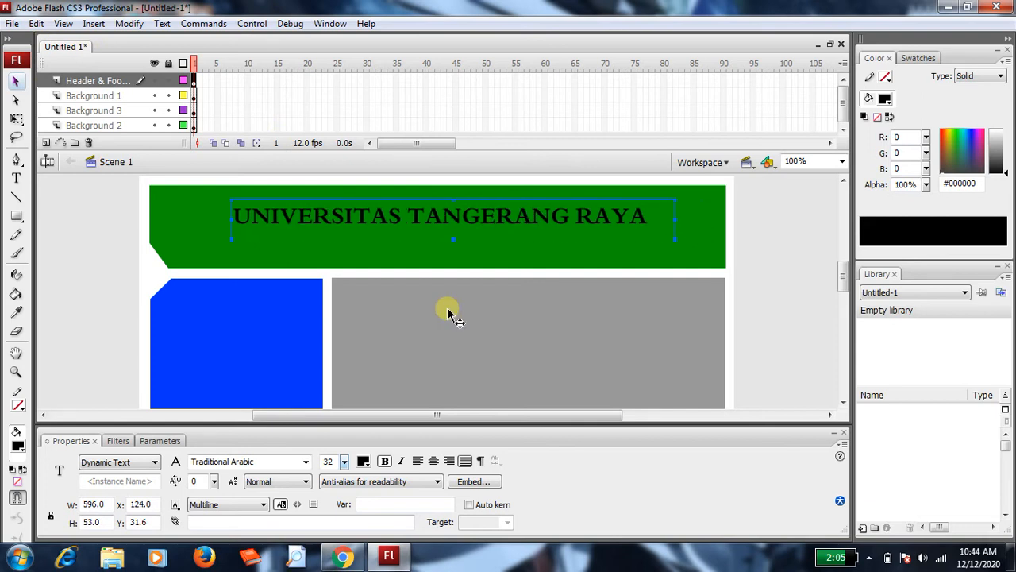
drag(343, 469, 341, 420)
drag(675, 248, 792, 245)
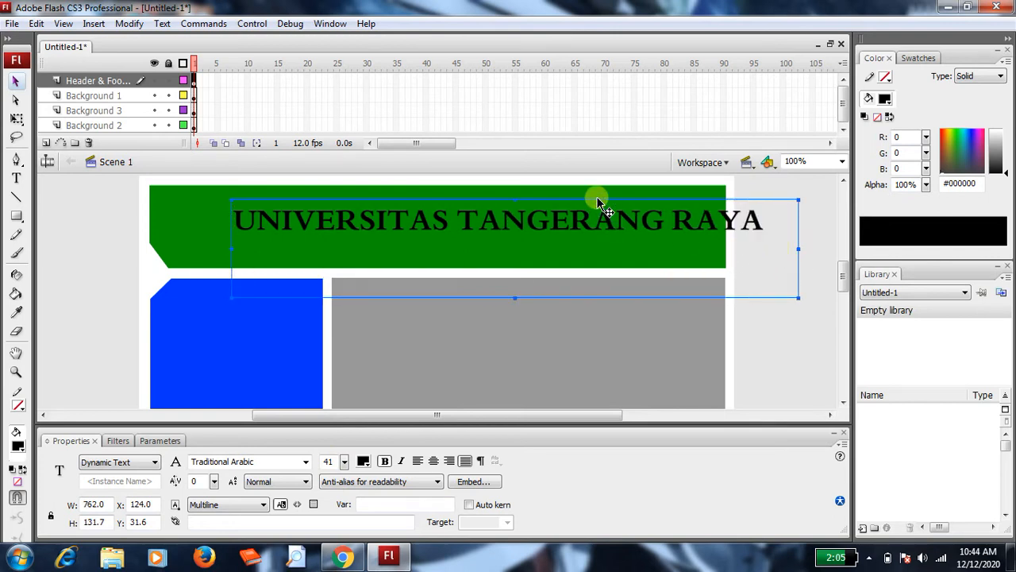
Reduce the title box's height to about 67 px and position it in the banner at X 42, Y 28.6
drag(601, 204, 542, 199)
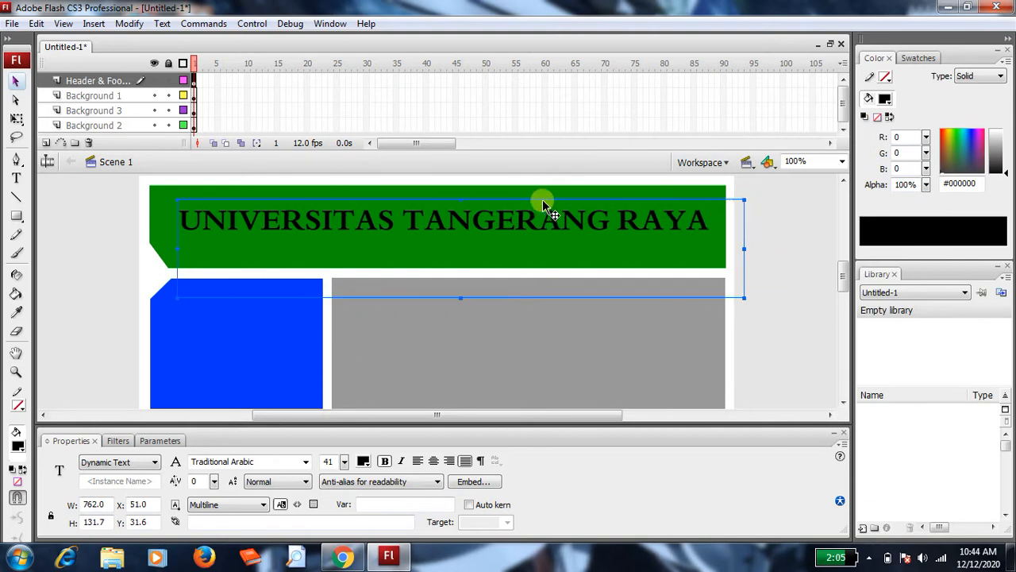
drag(460, 298, 456, 215)
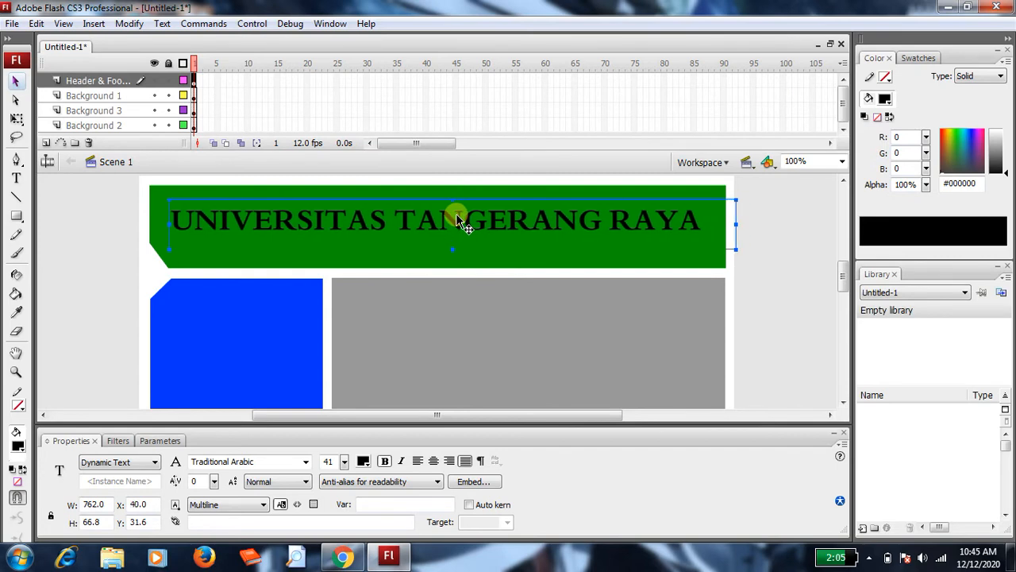
key(Right)
key(Right)
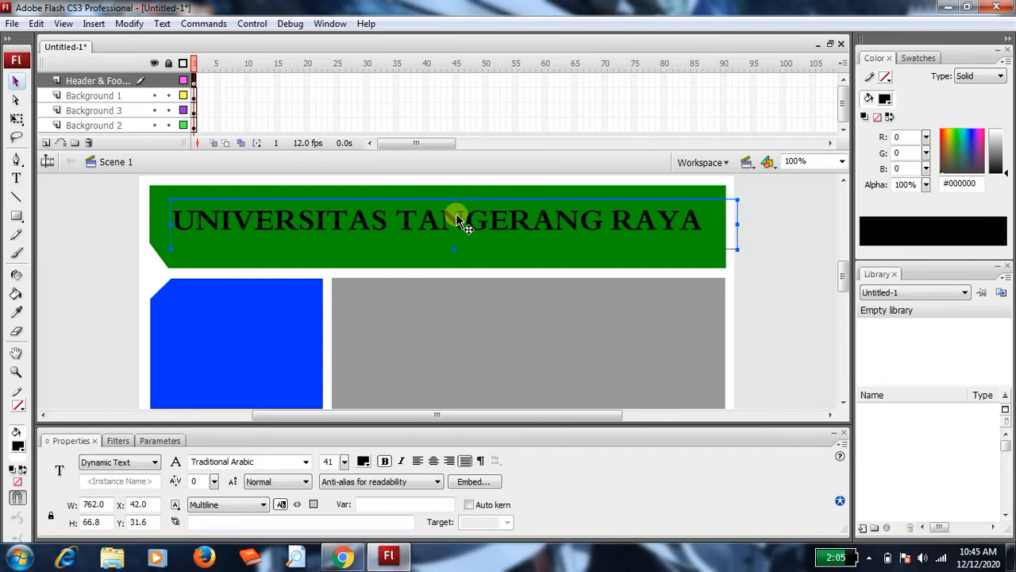
key(Up)
key(Up)
key(Up)
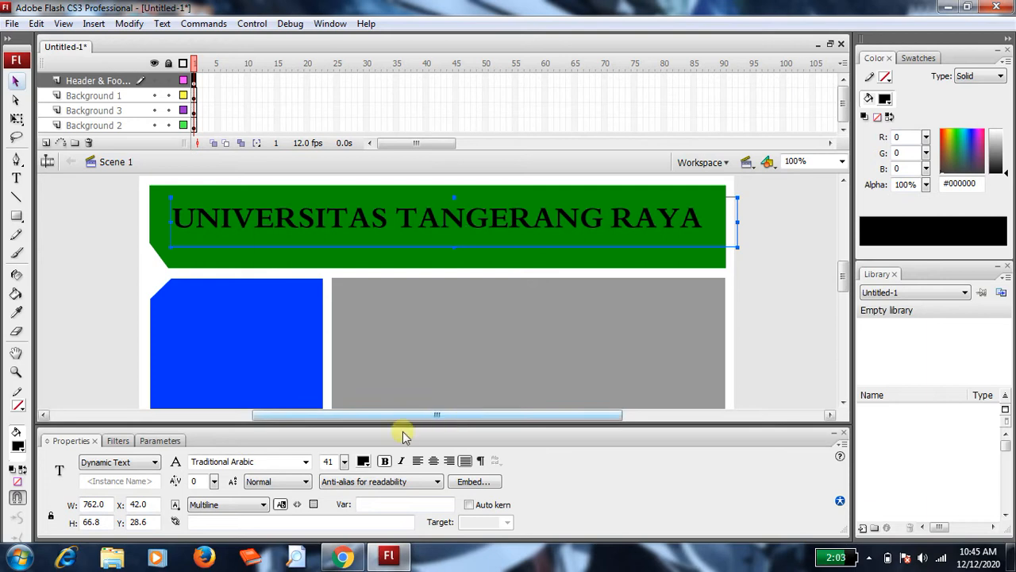
Change the title's text colour to white #FFFFFF and deselect it
click(363, 461)
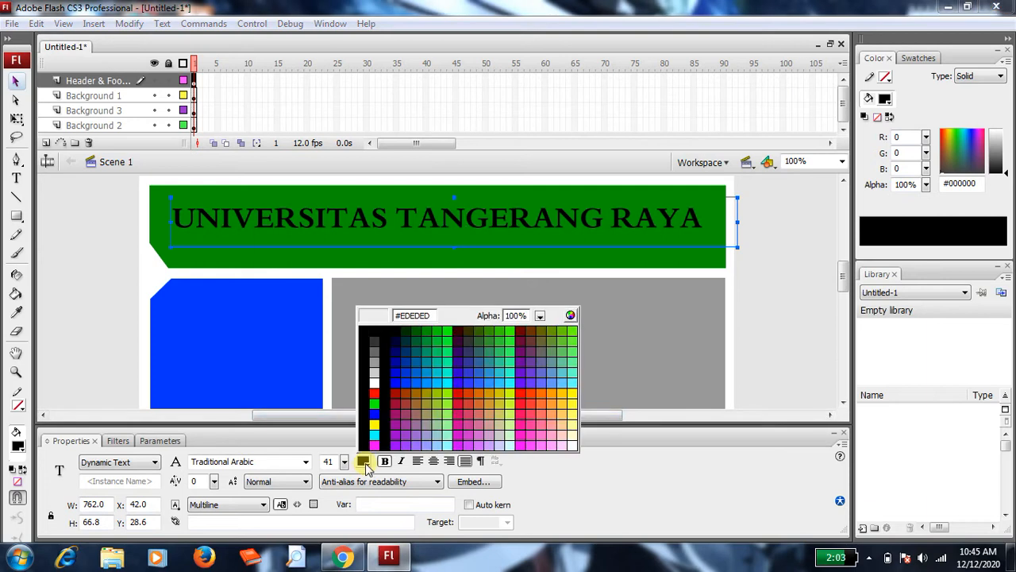
click(380, 381)
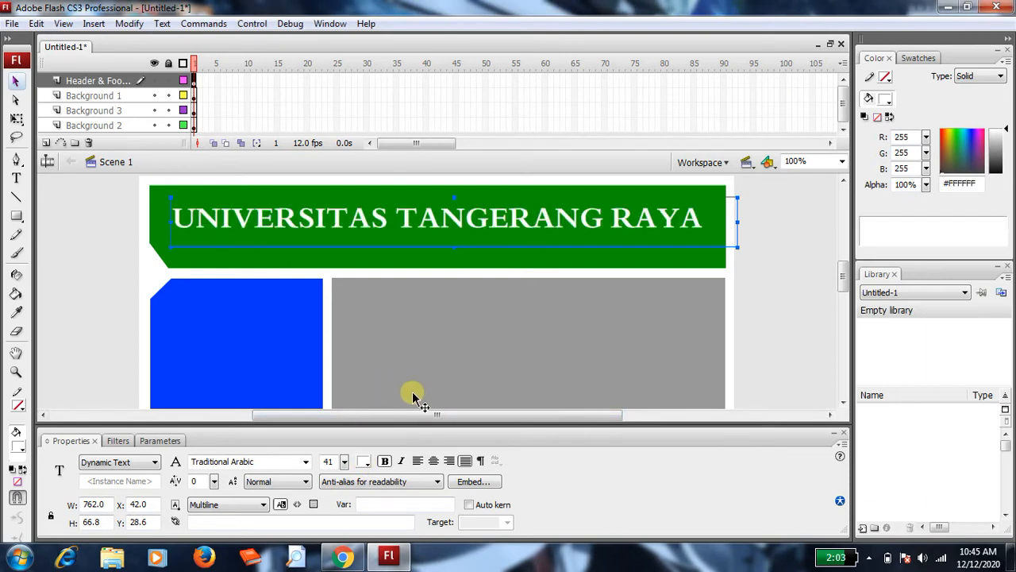
click(94, 255)
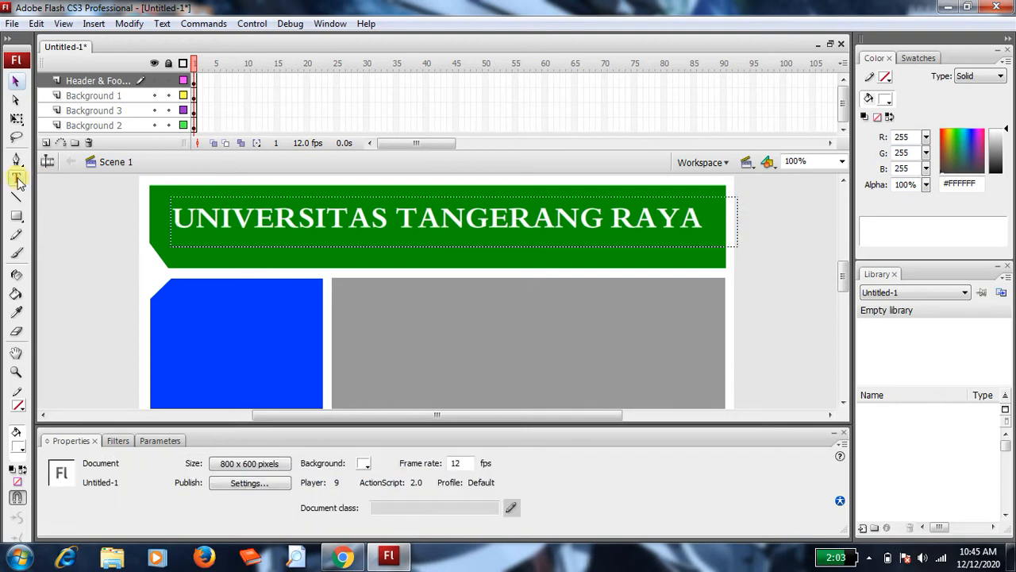
Place a second dynamic text box with size 22 text below the title on the green banner
click(16, 178)
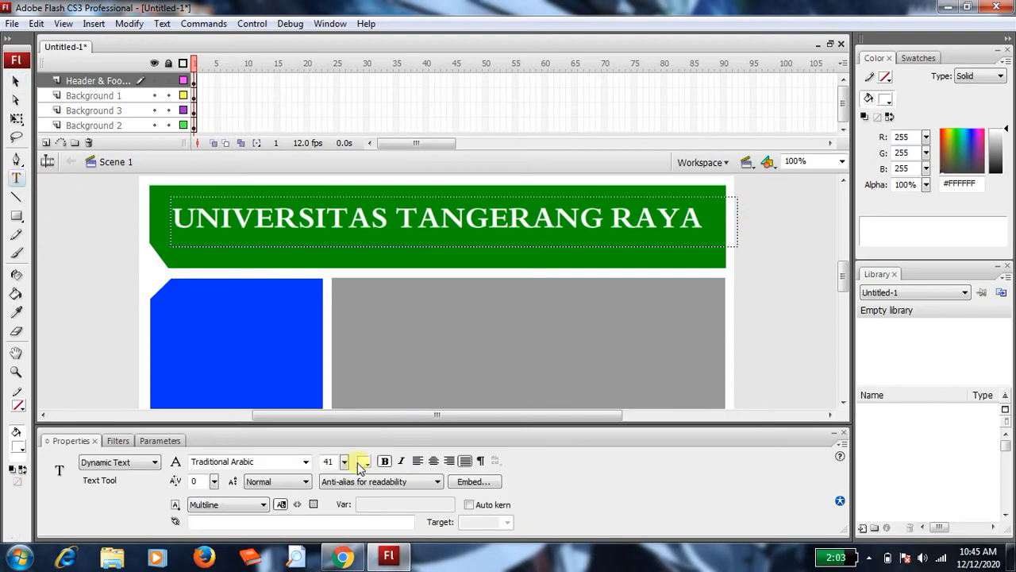
mouse_move(345, 465)
mouse_down()
mouse_move(347, 478)
mouse_move(347, 468)
mouse_up()
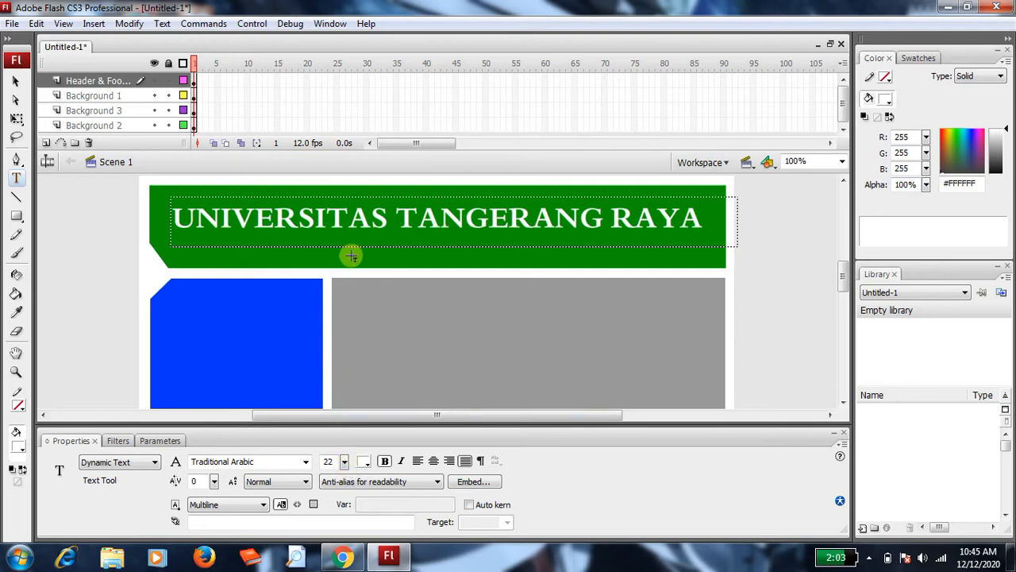
click(353, 255)
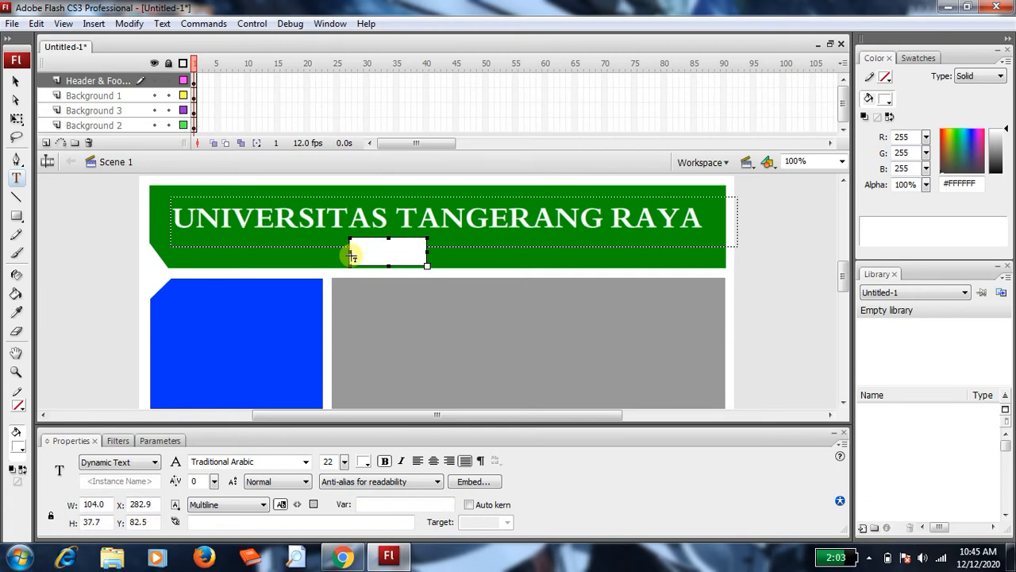
click(342, 556)
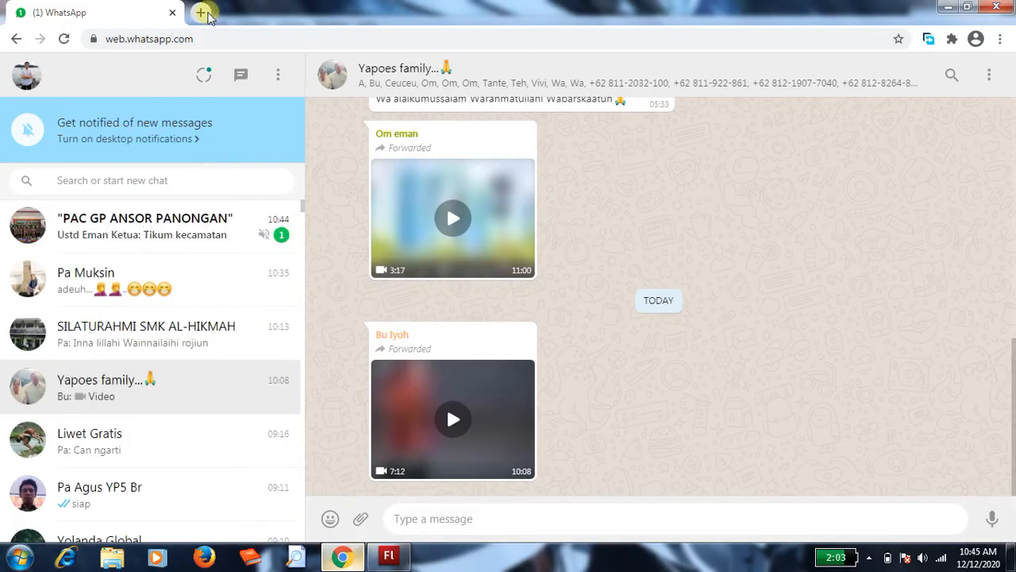
click(200, 13)
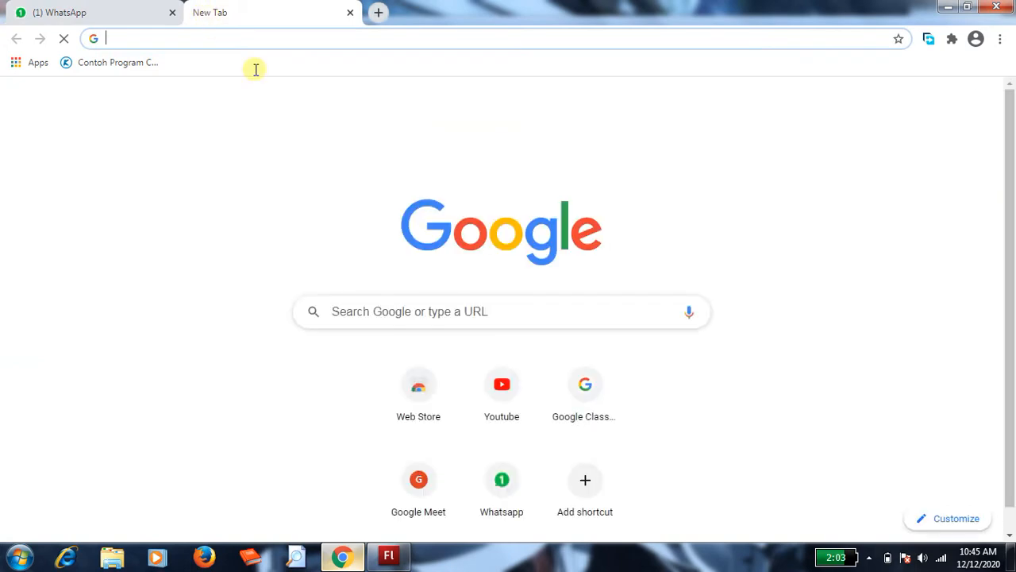
click(351, 12)
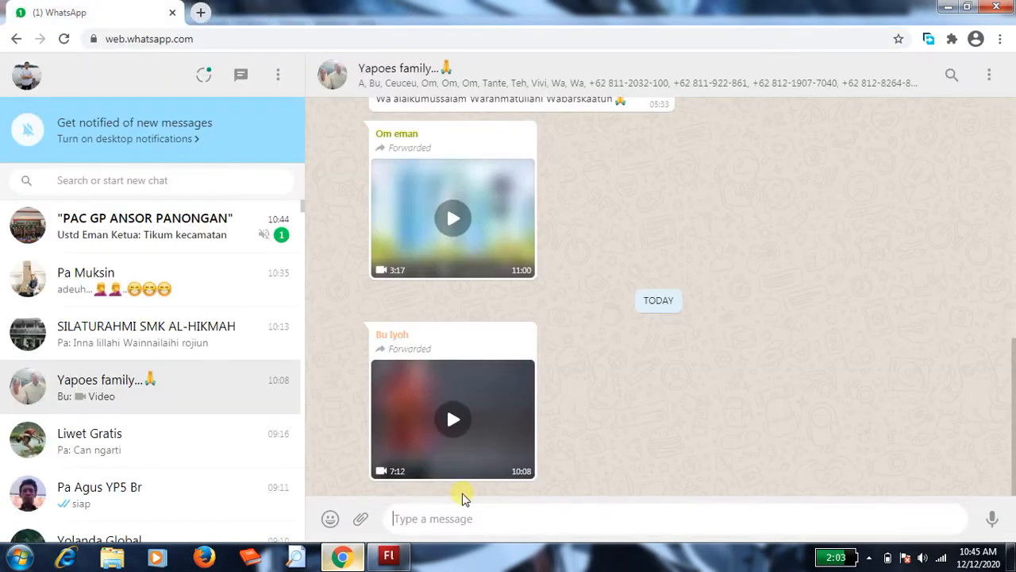
click(388, 555)
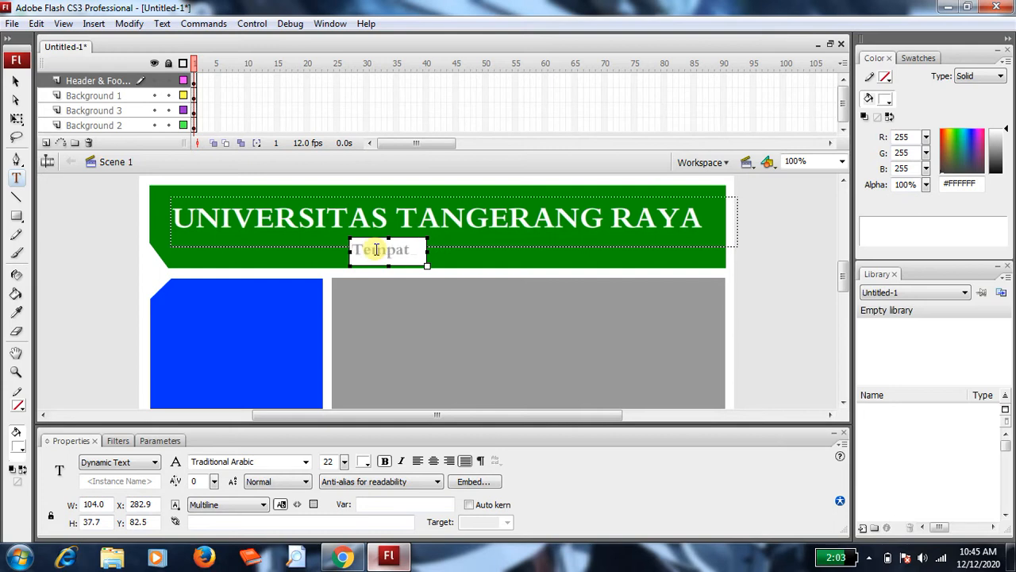
Enter the tagline "Tempat Kuliah yang bagus dan lokasi yang strategis" and widen its box to about 636 px to fit one line
text(uliah)
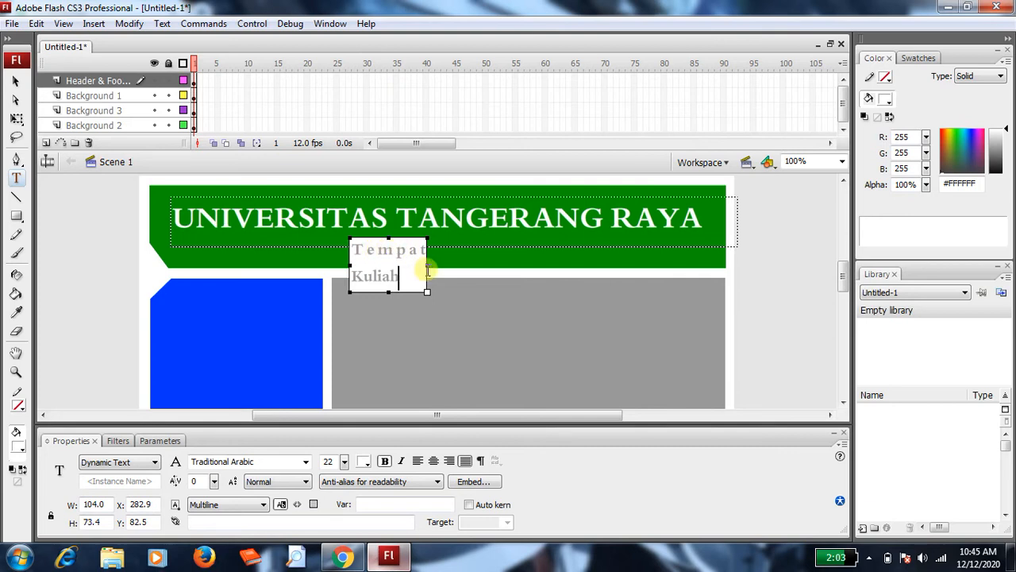
drag(427, 268, 707, 275)
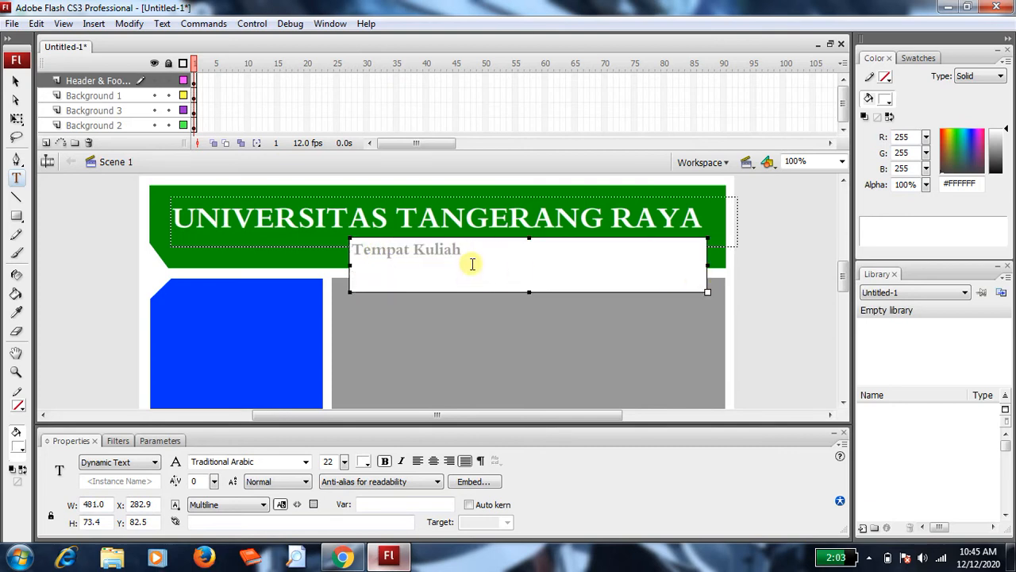
text(yang bagus dan lokasi yan)
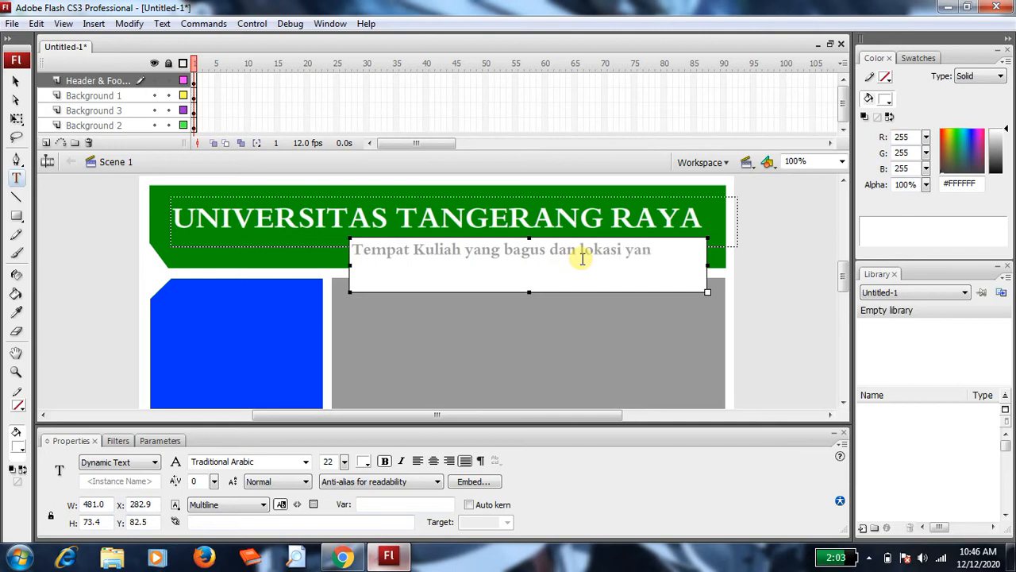
text(tegis)
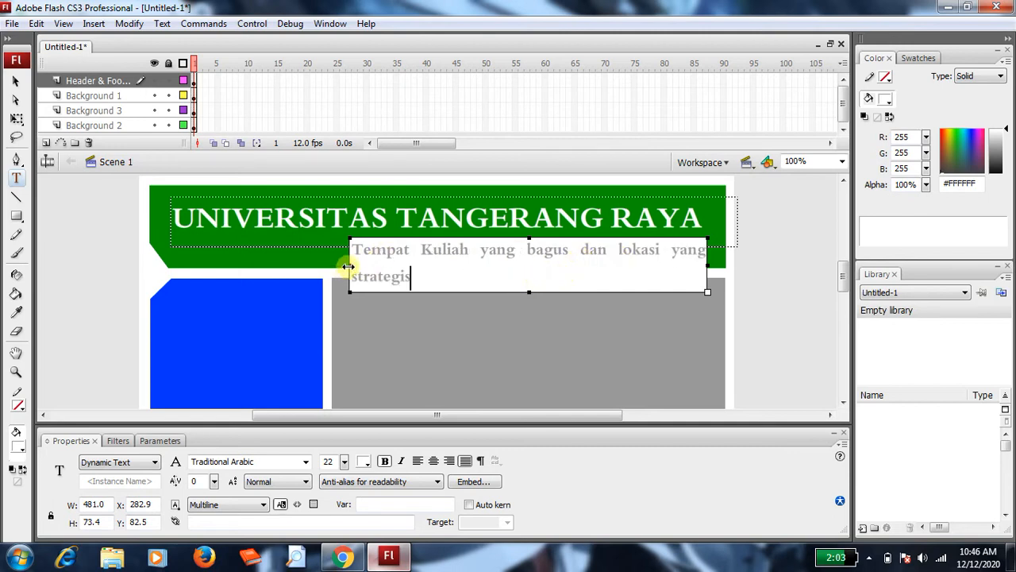
drag(349, 265, 235, 256)
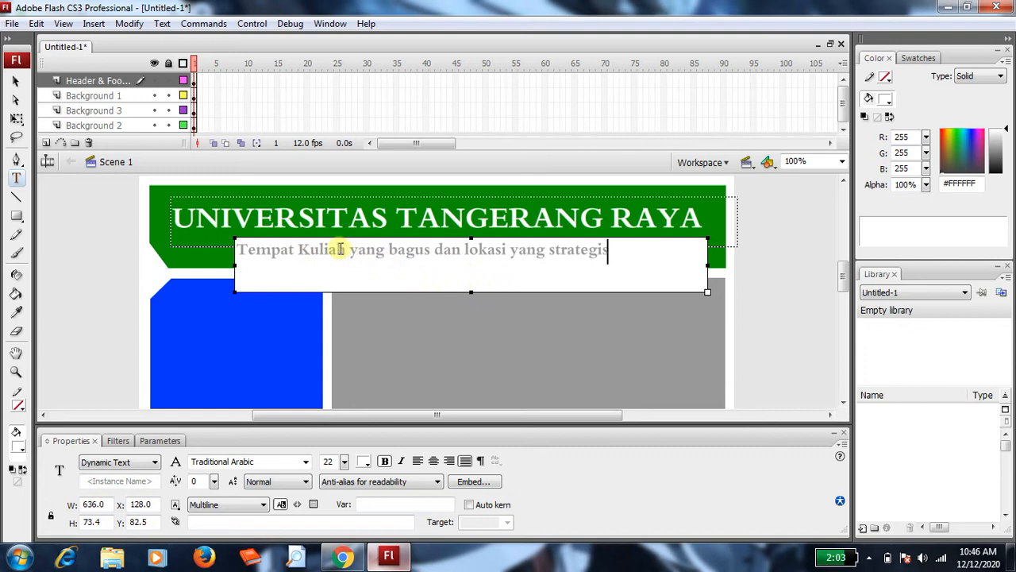
Change the capital K of "Kuliah" in the tagline to lowercase
click(312, 249)
key(BackSpace)
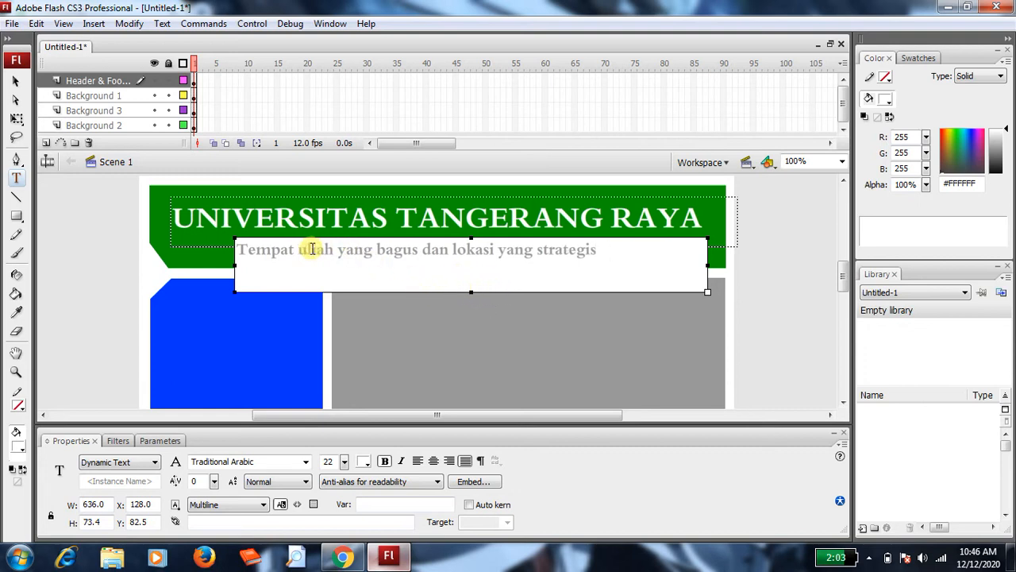
text(k)
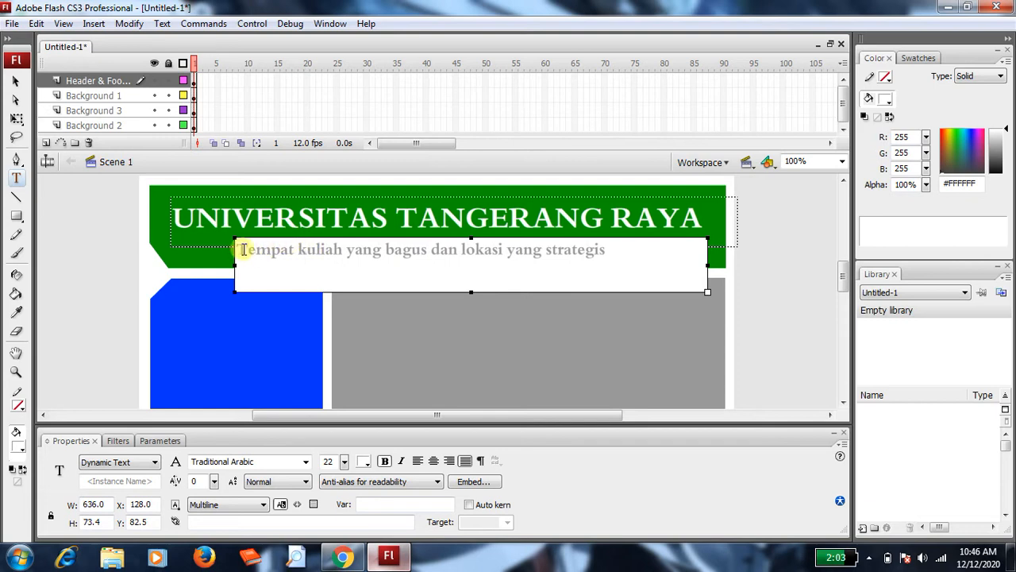
Set the text colour of the whole tagline to white and finish editing it
drag(237, 251, 628, 268)
click(370, 465)
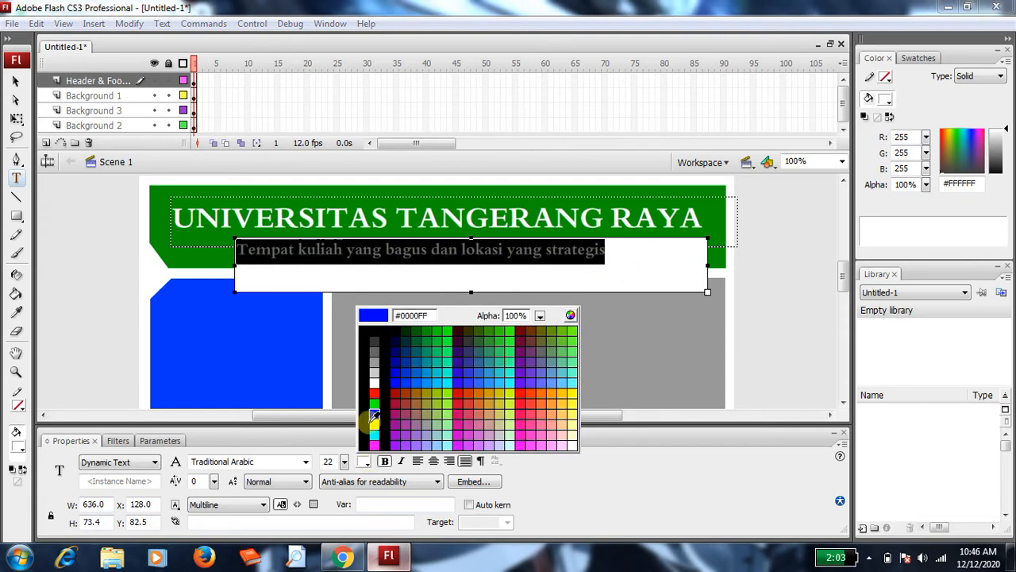
click(374, 384)
click(16, 81)
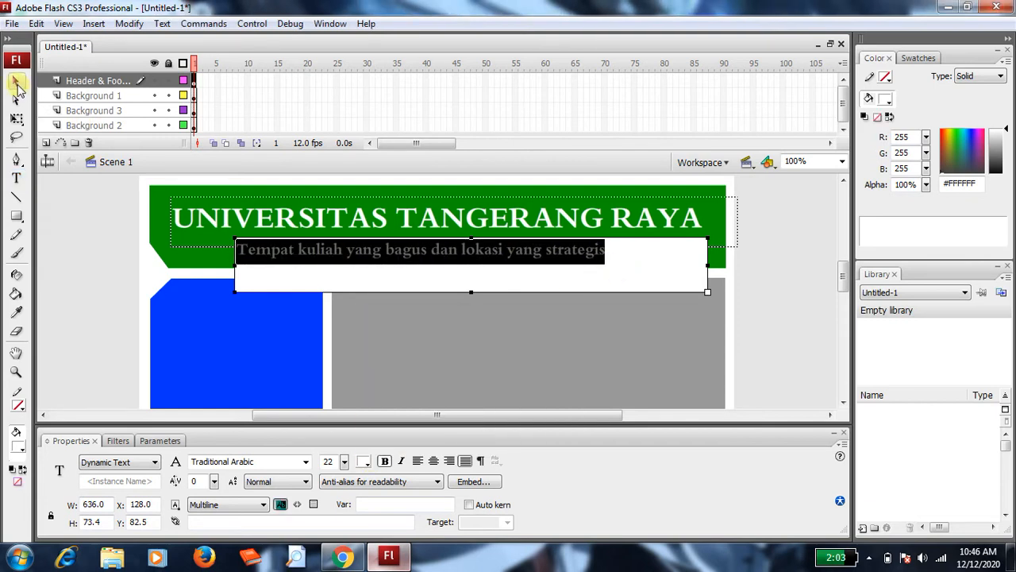
Move the tagline up slightly to about Y 78.5 and shrink its box to about 513 x 37.7 px around the text
drag(432, 250, 432, 246)
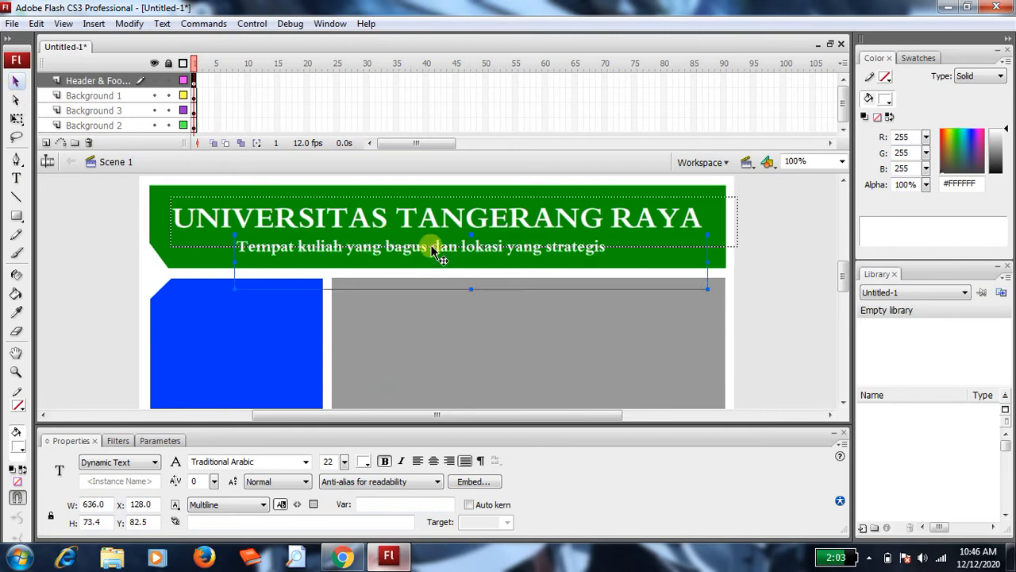
drag(471, 288, 470, 264)
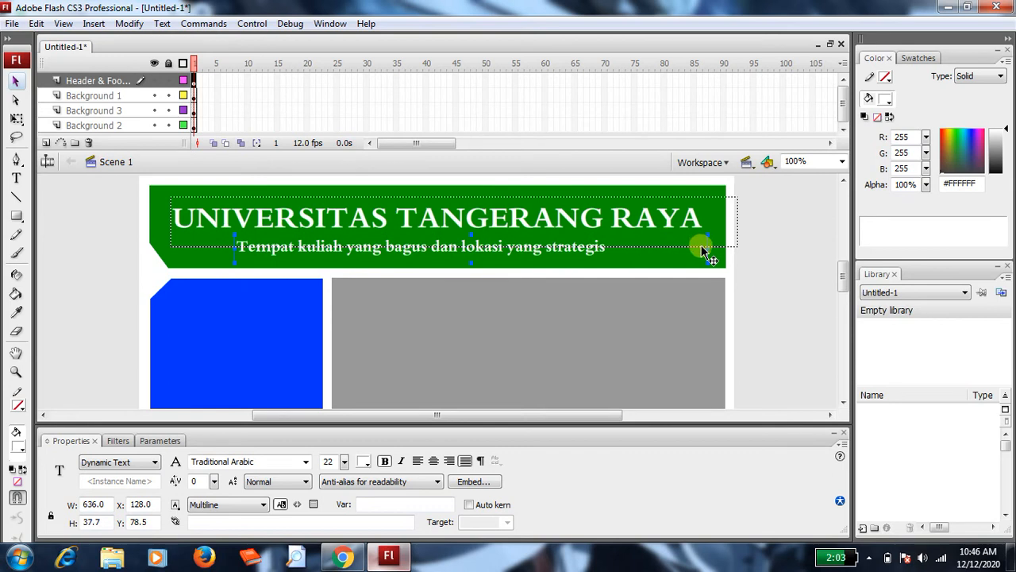
drag(707, 247, 609, 246)
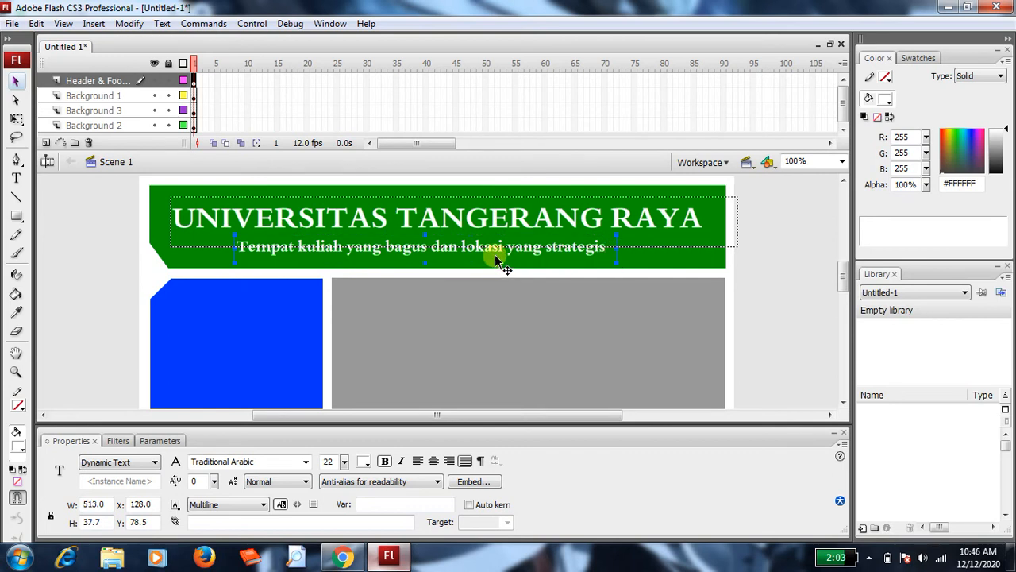
Nudge the tagline right to X 144 so it sits more centrally under the title
key(Right)
key(Right)
key(Right)
key(Right)
key(Right)
key(Right)
key(Right)
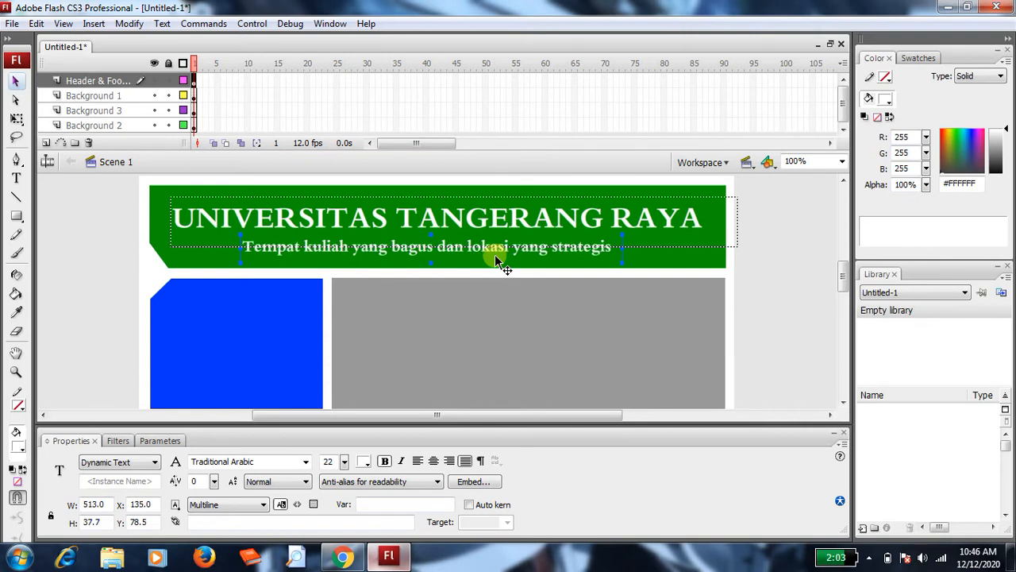
key(Right)
key(Right)
key(Right)
key(Right)
key(Right)
key(Right)
key(Right)
key(Right)
key(Right)
Test the movie to check the header layout, close the preview and deselect the tagline
click(253, 24)
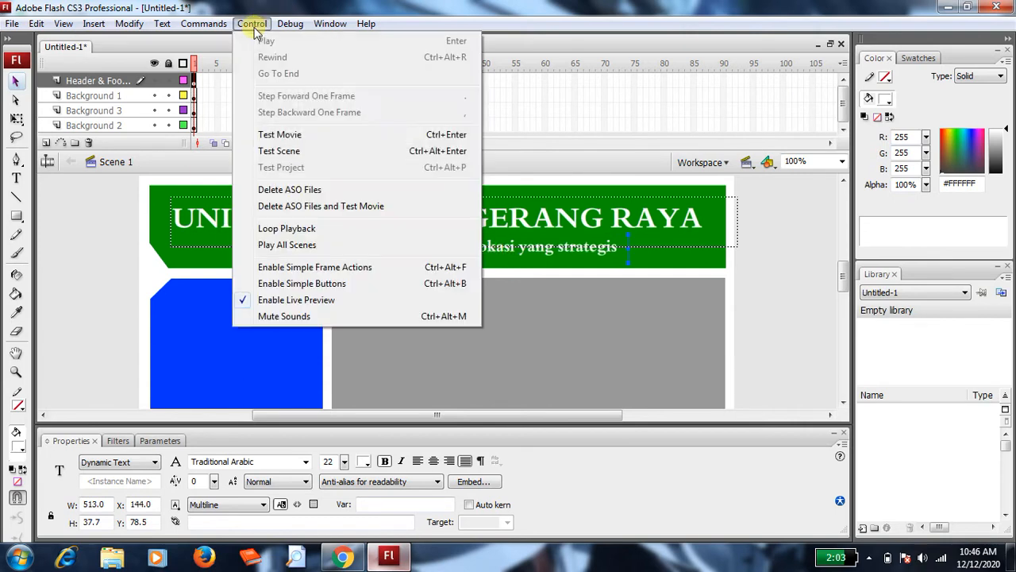
click(279, 135)
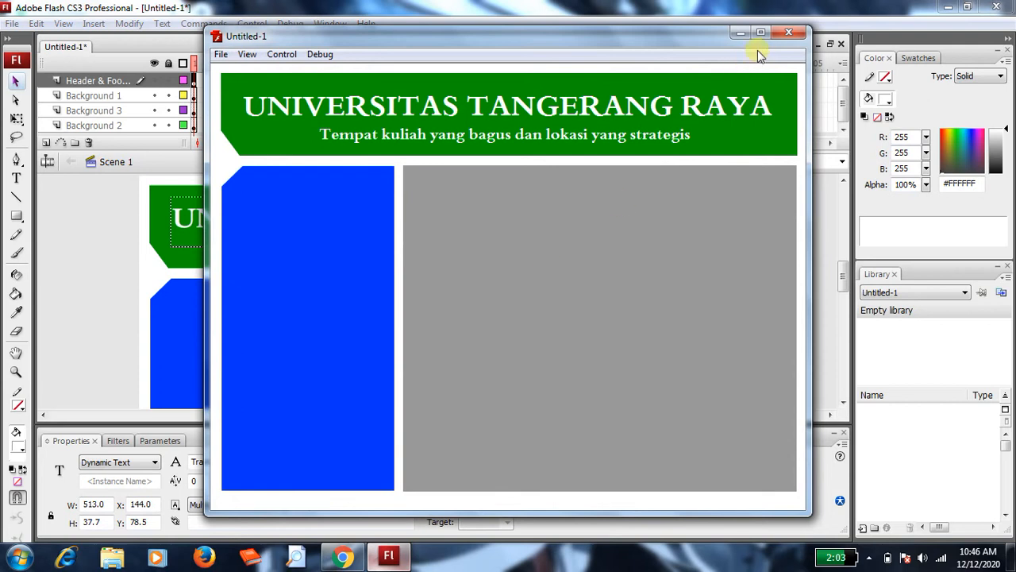
click(788, 32)
click(110, 267)
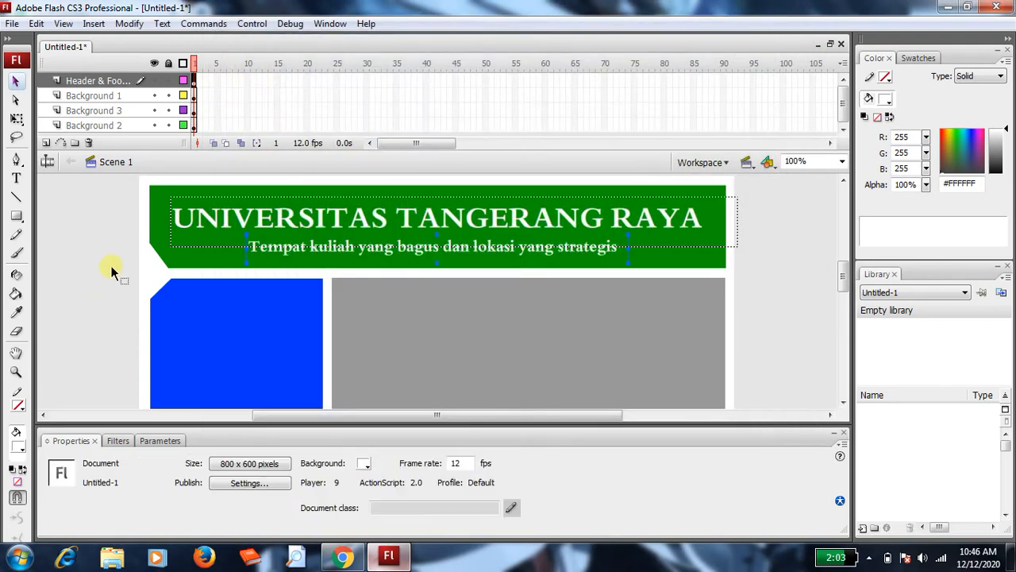
Place a dynamic text box reading "Create" in the lower-left corner of the grey panel and set its text size to 15
mouse_move(514, 416)
mouse_down()
mouse_move(363, 427)
mouse_move(512, 431)
mouse_up()
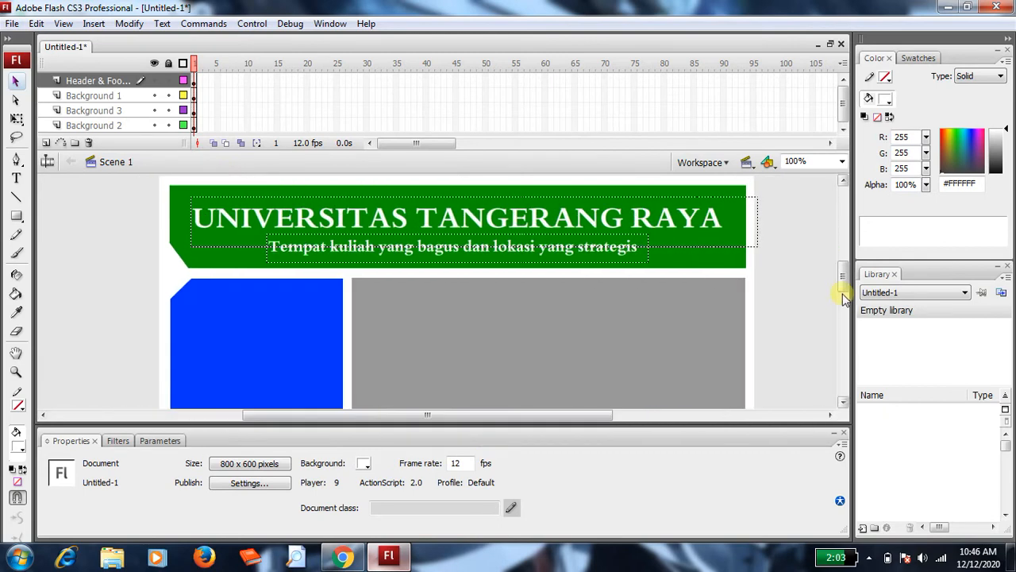
drag(842, 295, 844, 319)
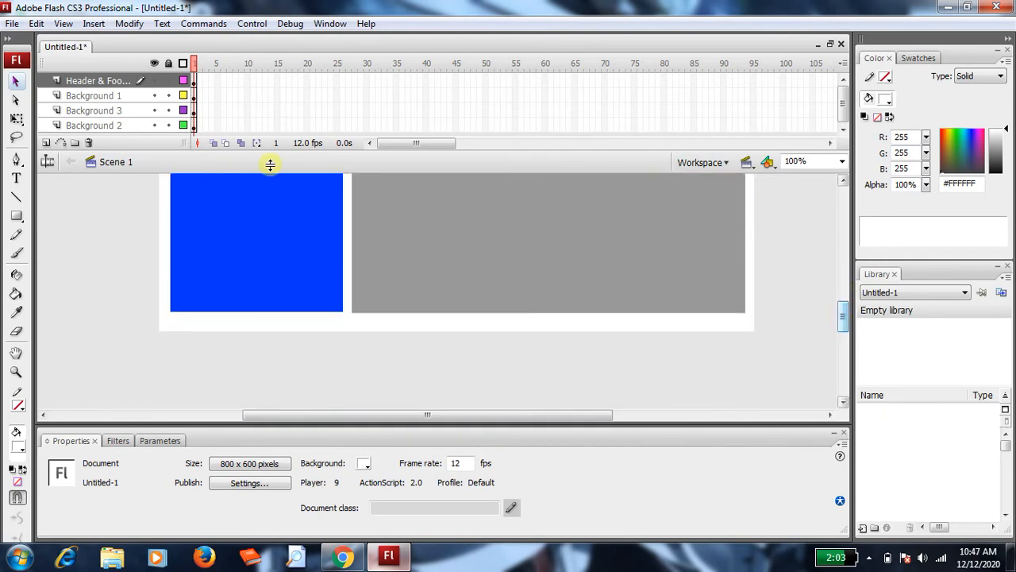
click(12, 179)
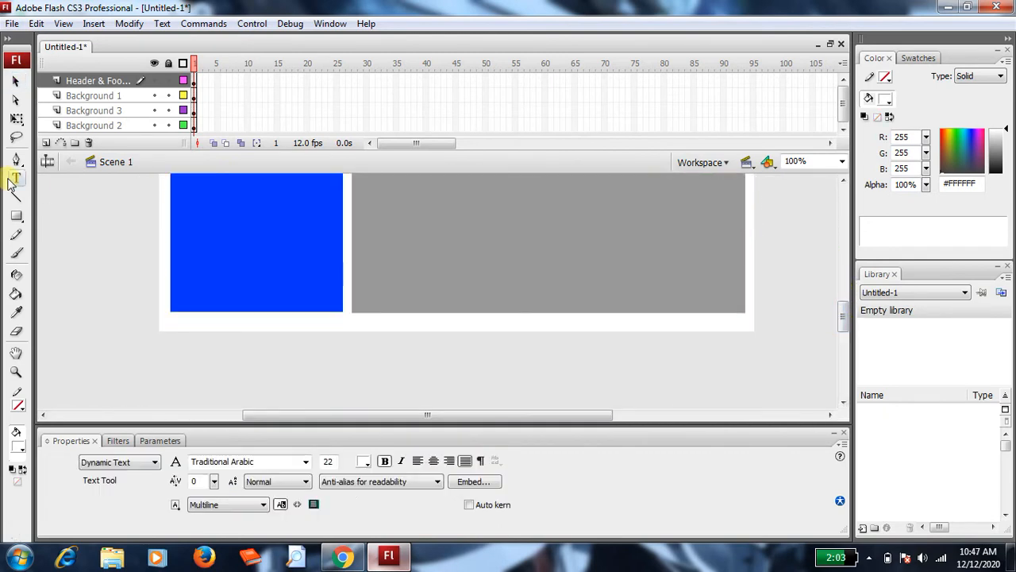
click(364, 292)
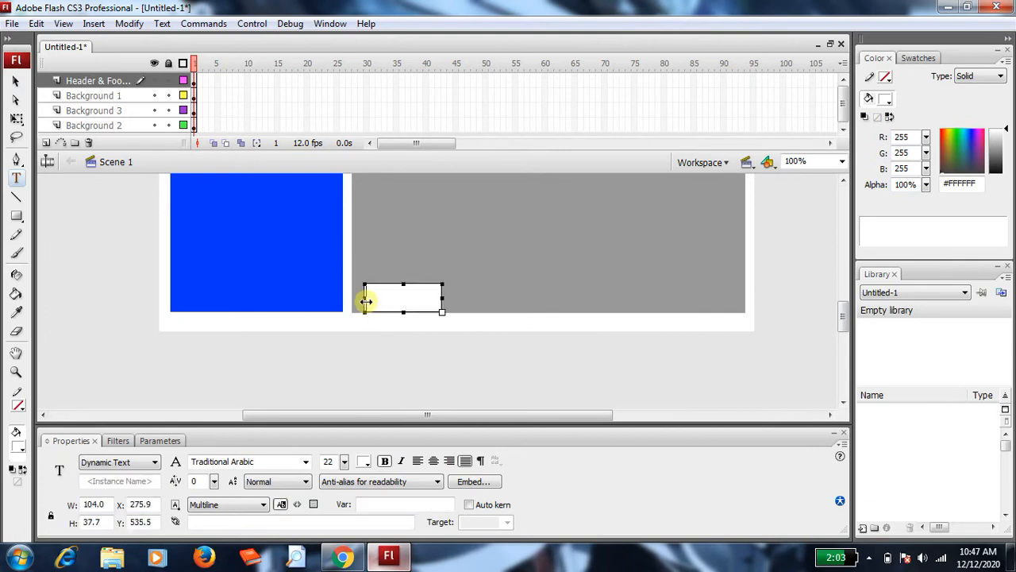
text(Create)
drag(418, 299, 351, 309)
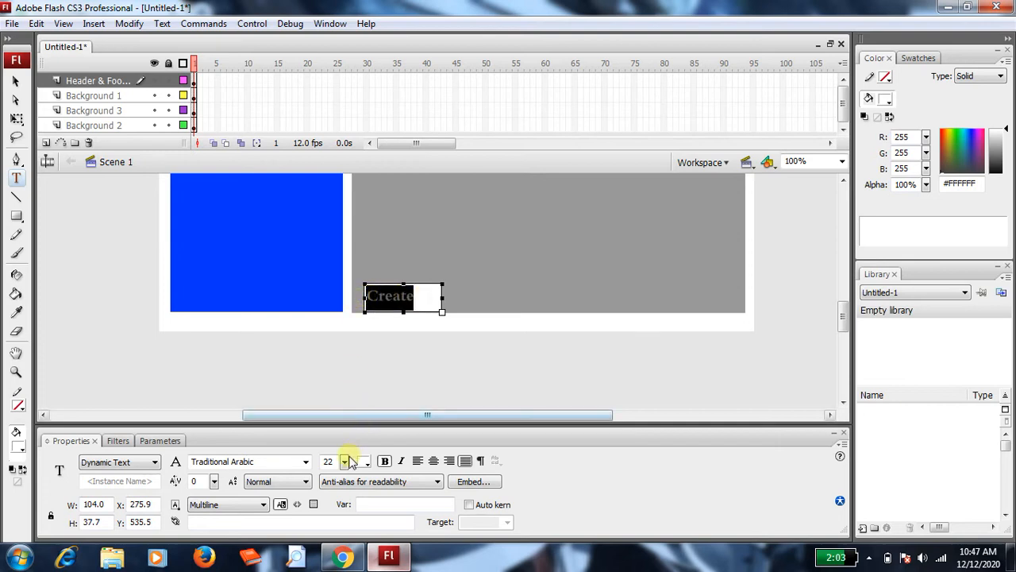
drag(345, 461, 345, 470)
Complete the footer text as "Create by : ITSupport.web.id" and fit its box to one line, about 199 x 27 px
click(420, 293)
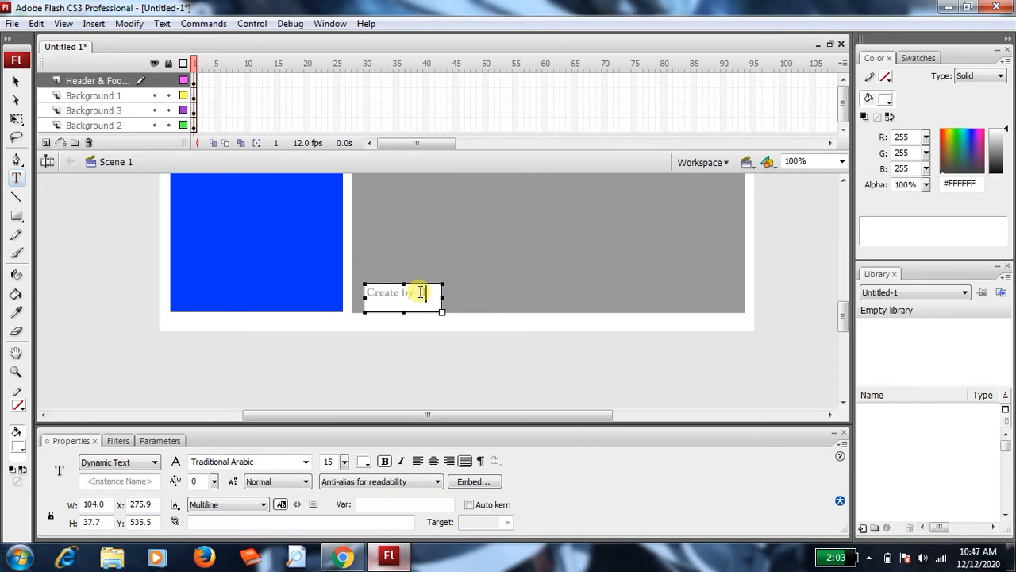
key(Return)
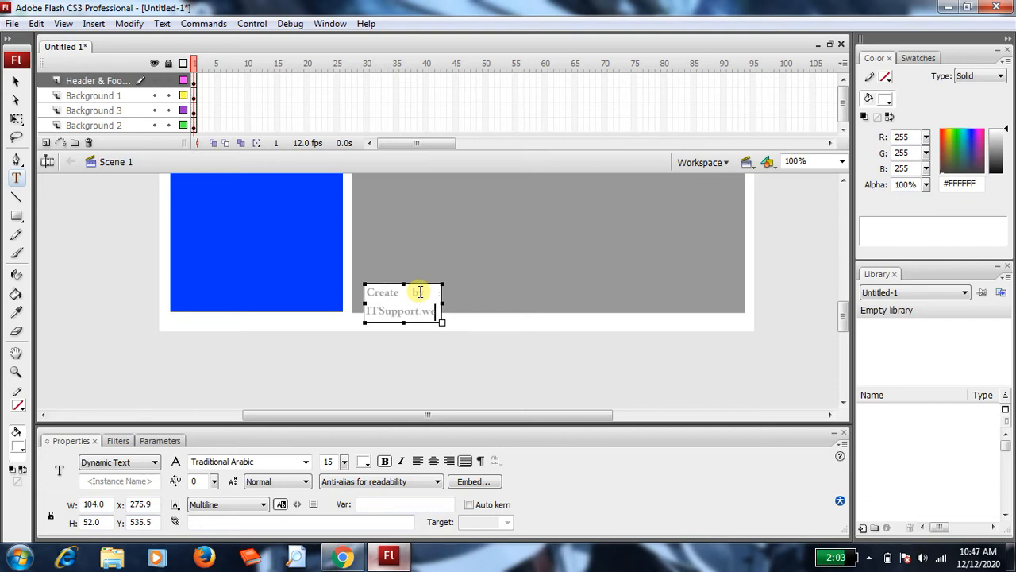
text(b.id)
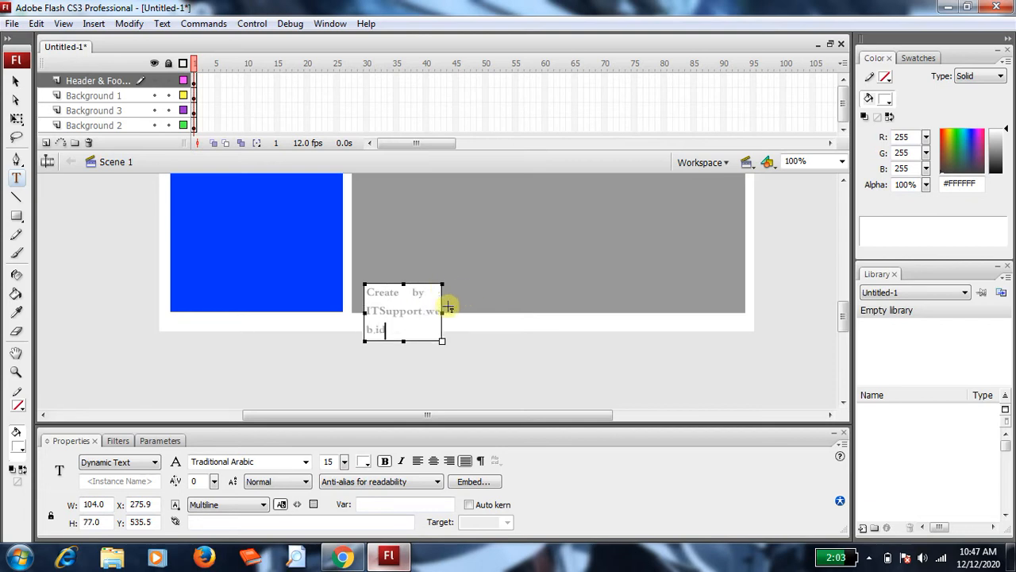
drag(442, 309, 527, 314)
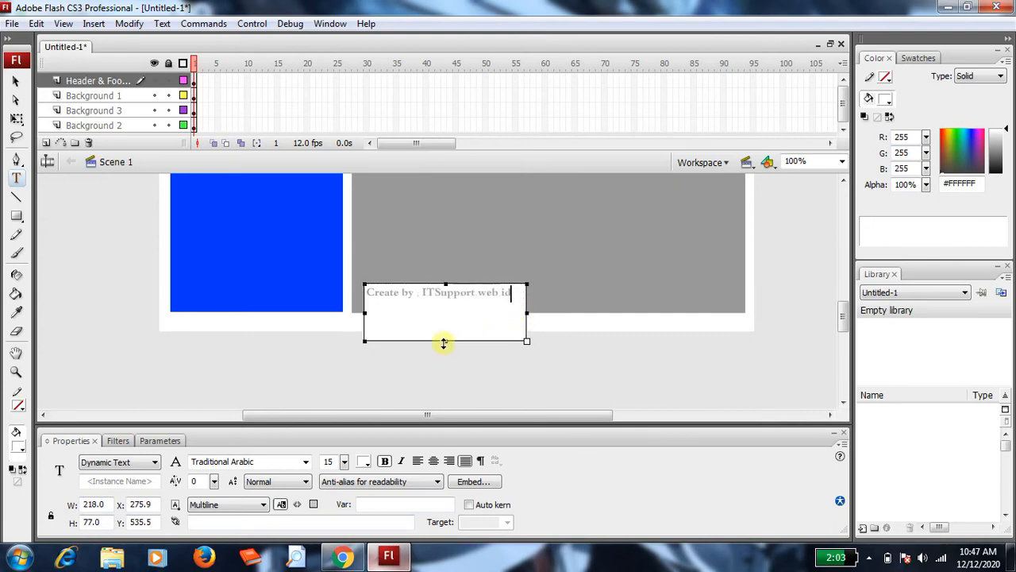
drag(445, 341, 447, 303)
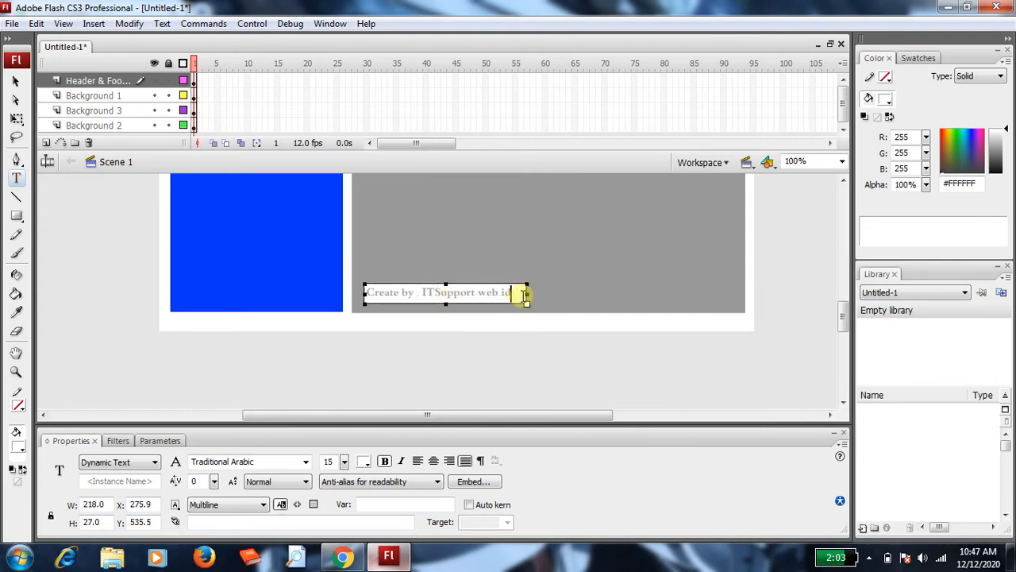
drag(526, 293, 513, 294)
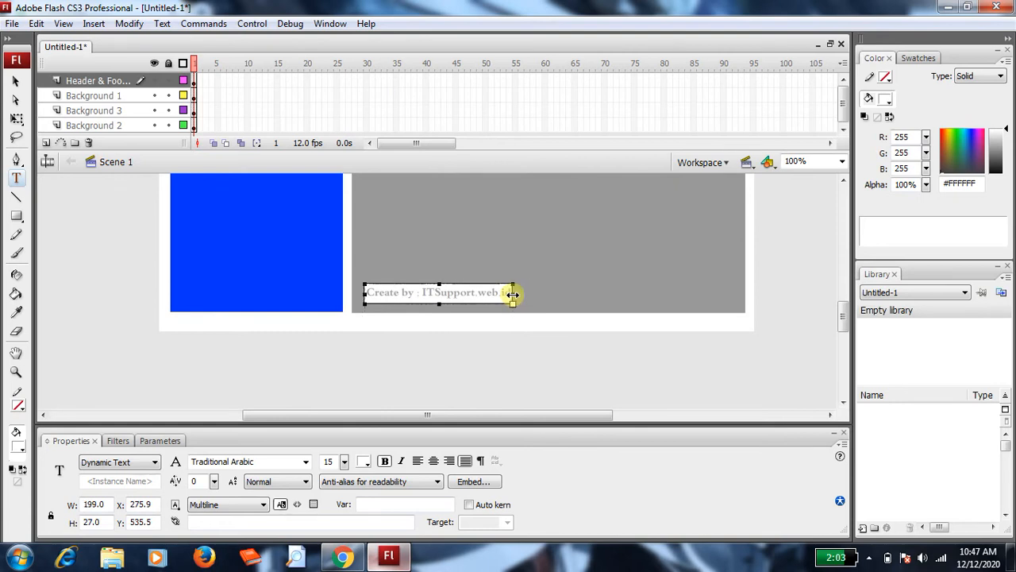
Nudge the footer text down and left to about X 271.9, Y 543.5 in the grey panel's corner and deselect it
click(20, 80)
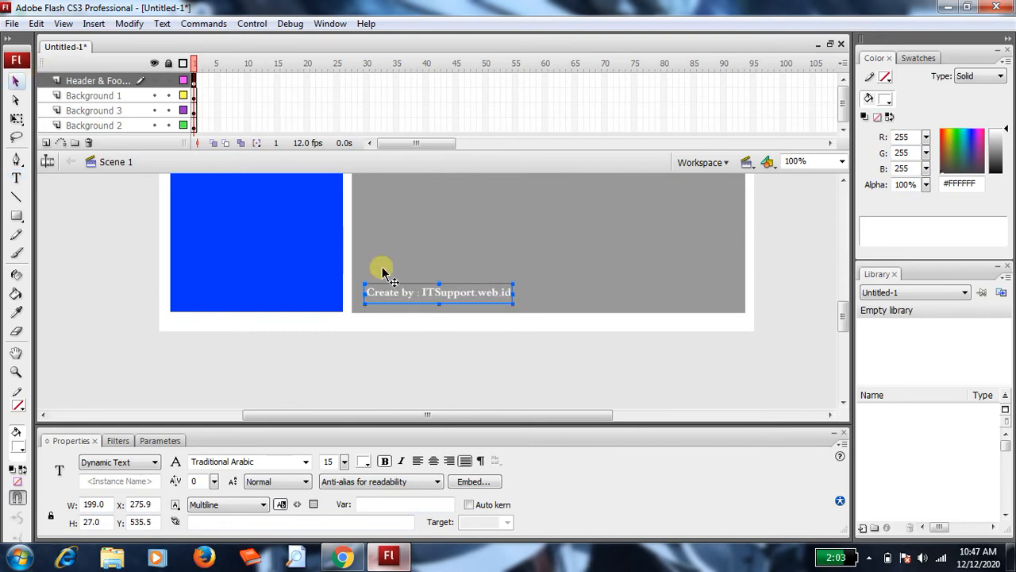
key(Down)
key(Down)
key(Down)
key(Down)
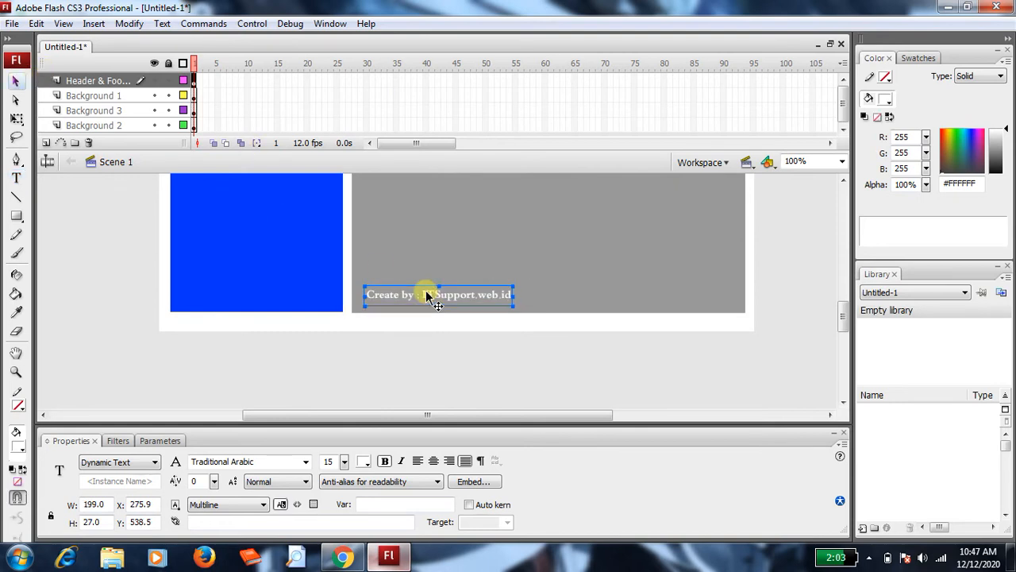
key(Left)
key(Left)
key(Left)
key(Left)
key(Down)
key(Down)
key(Down)
key(Down)
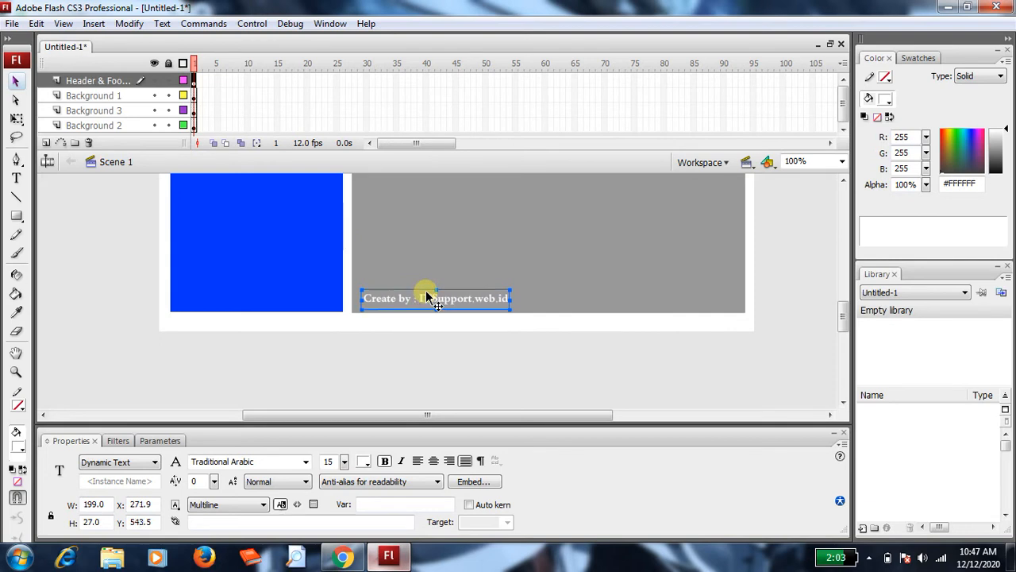
click(438, 322)
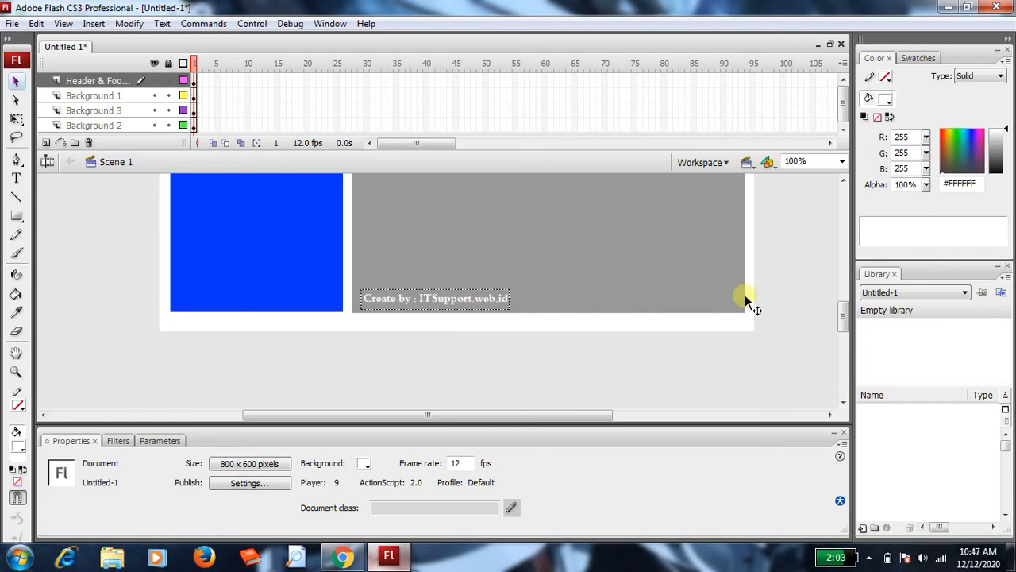
Add a new layer above the header and footer layer and name it "Button"
scroll(840, 322, up, 1)
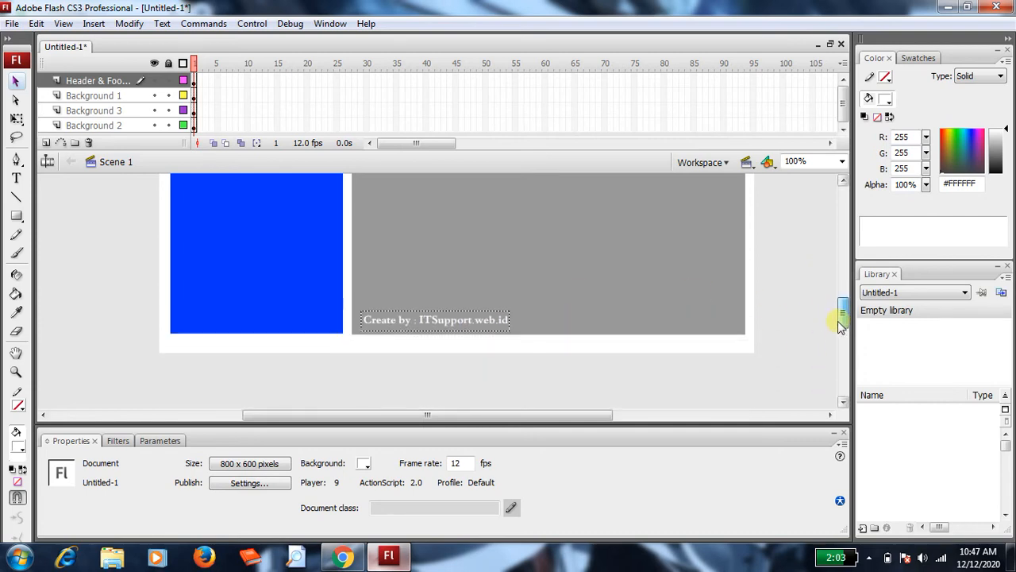
drag(840, 319, 835, 289)
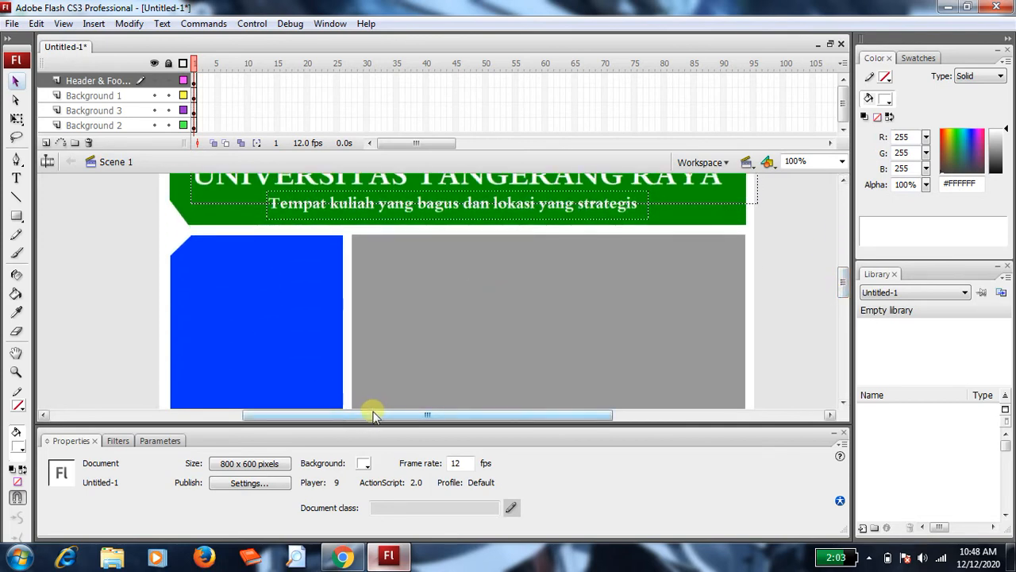
drag(370, 410, 297, 411)
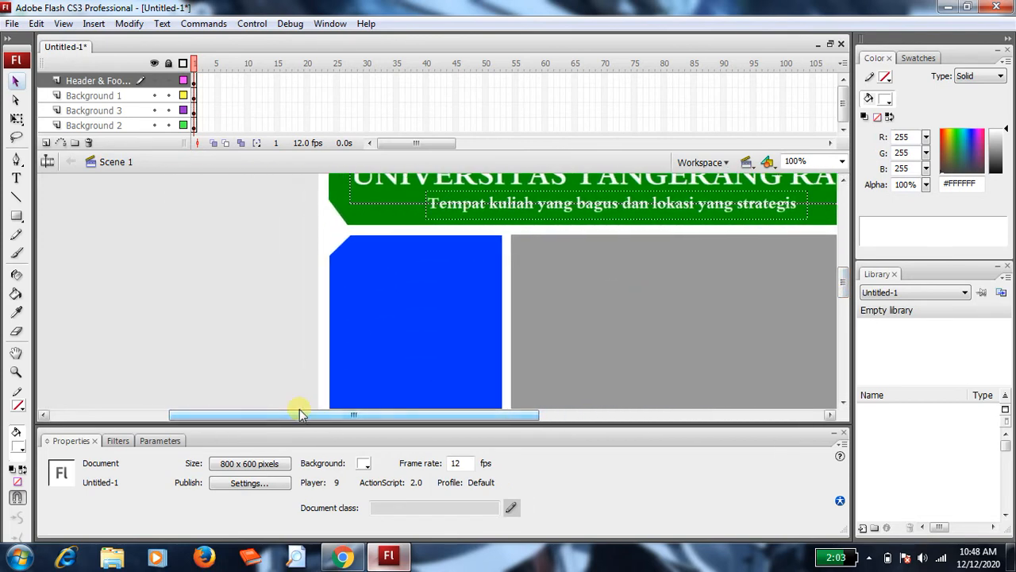
click(46, 142)
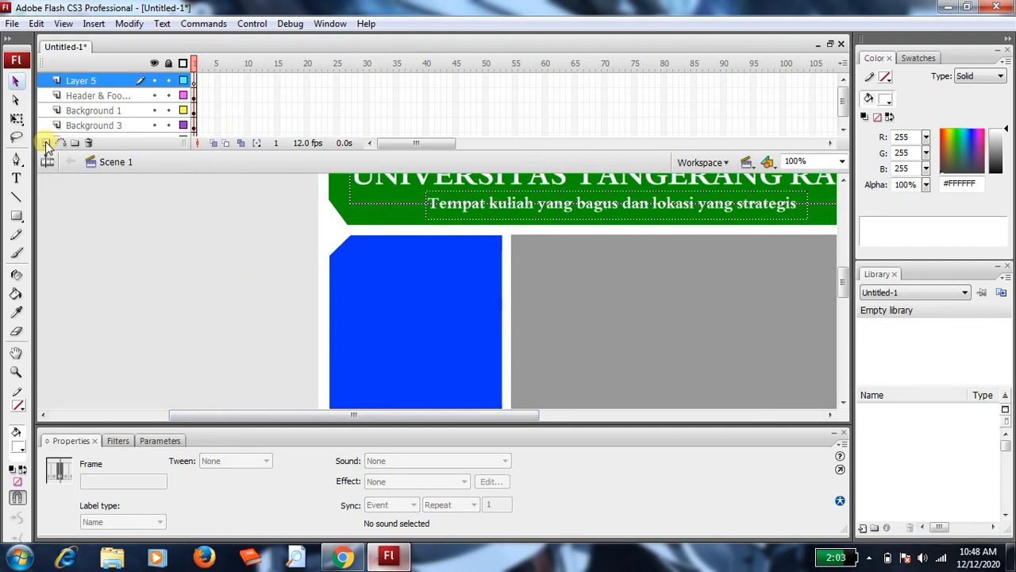
double_click(83, 81)
text(B)
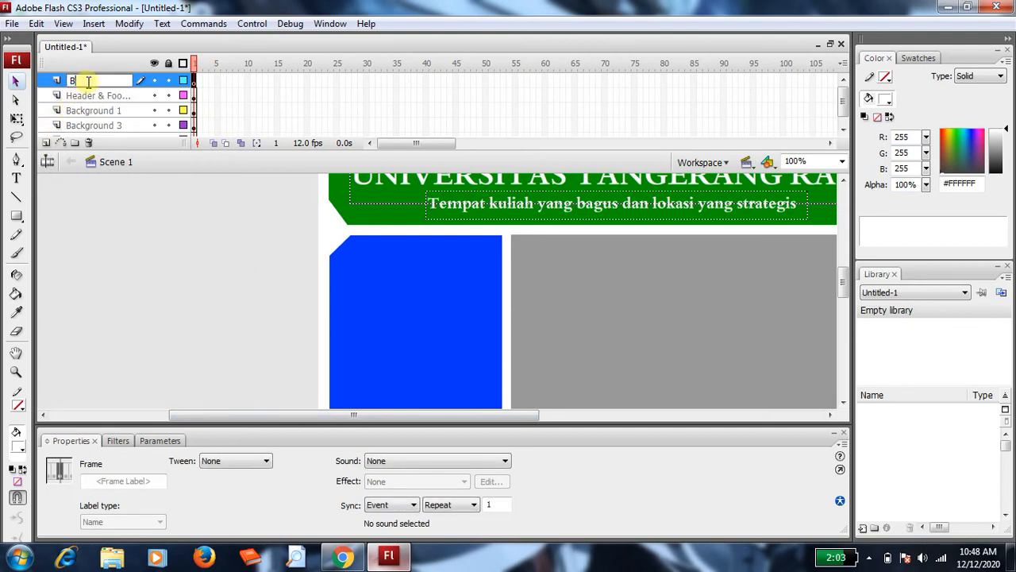
text(utton)
click(188, 254)
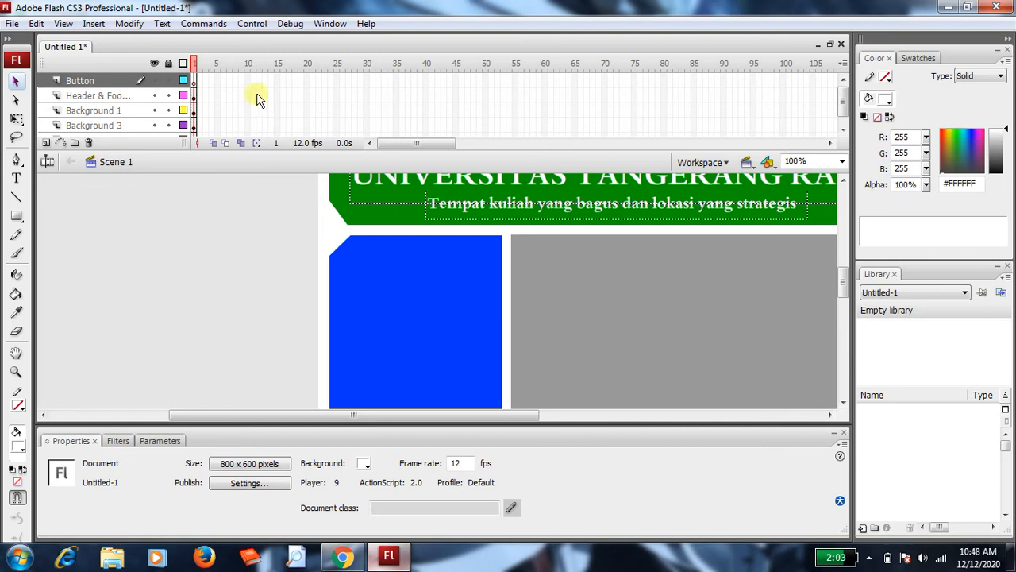
Lock the Background 1, Background 3 and Background 2 layers and check that the panels cannot be moved
click(169, 110)
click(168, 125)
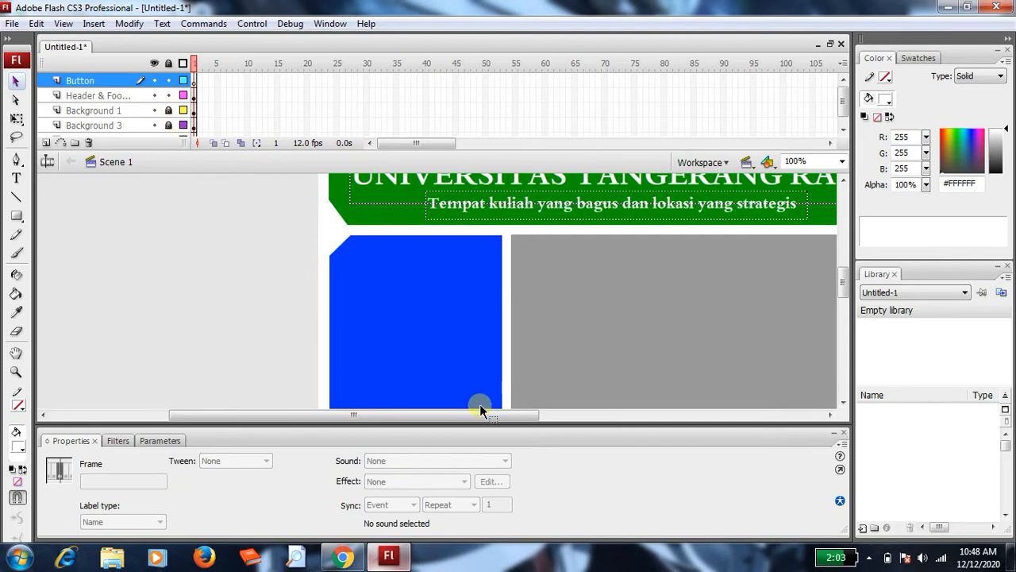
drag(482, 412, 501, 412)
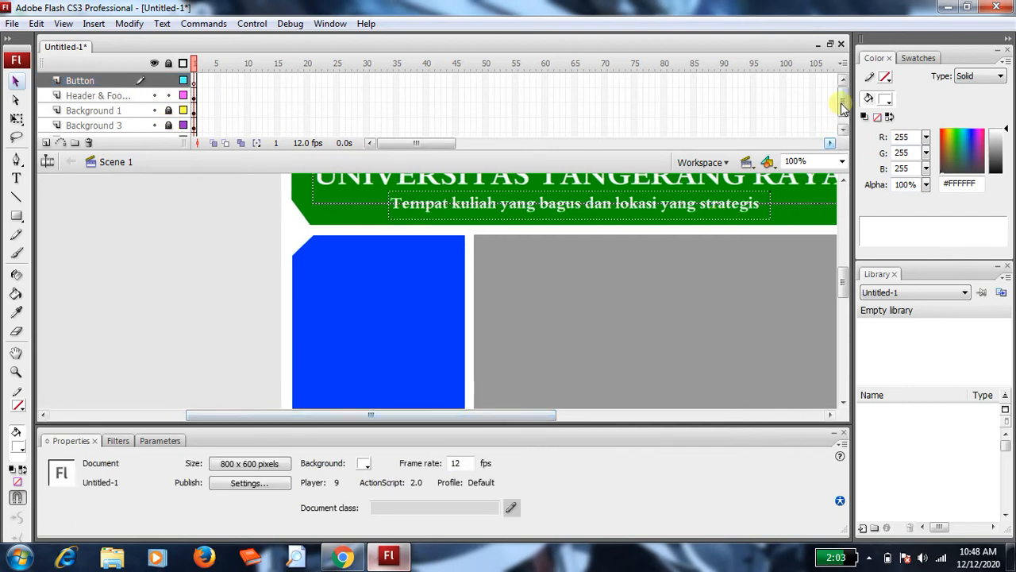
drag(842, 105, 842, 112)
click(169, 125)
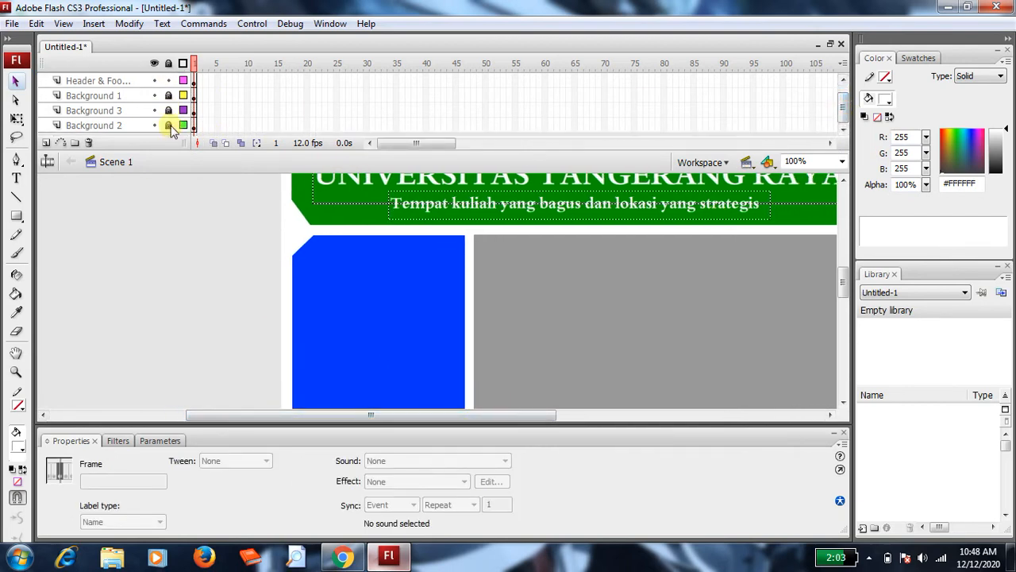
click(222, 318)
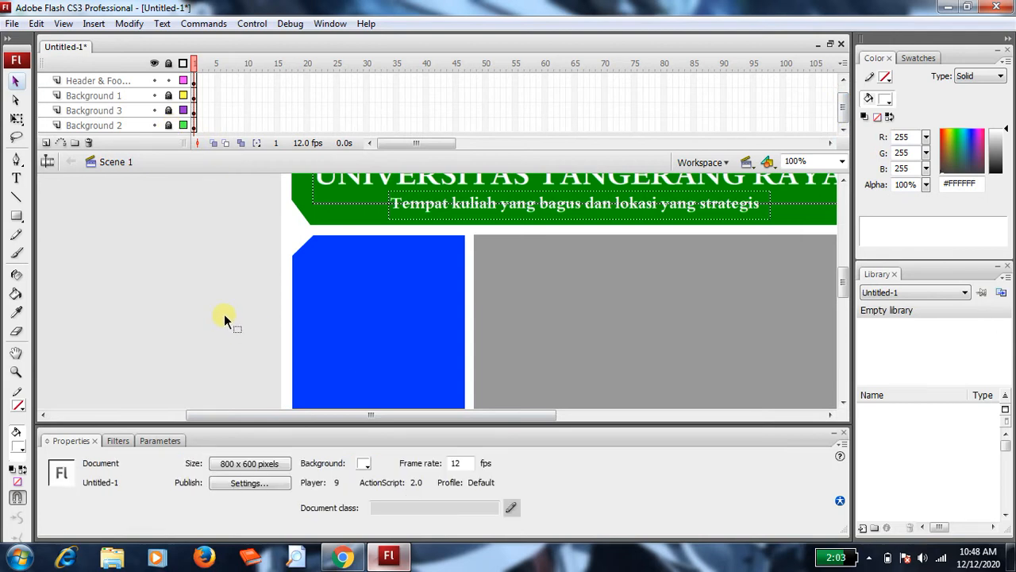
drag(441, 275, 302, 262)
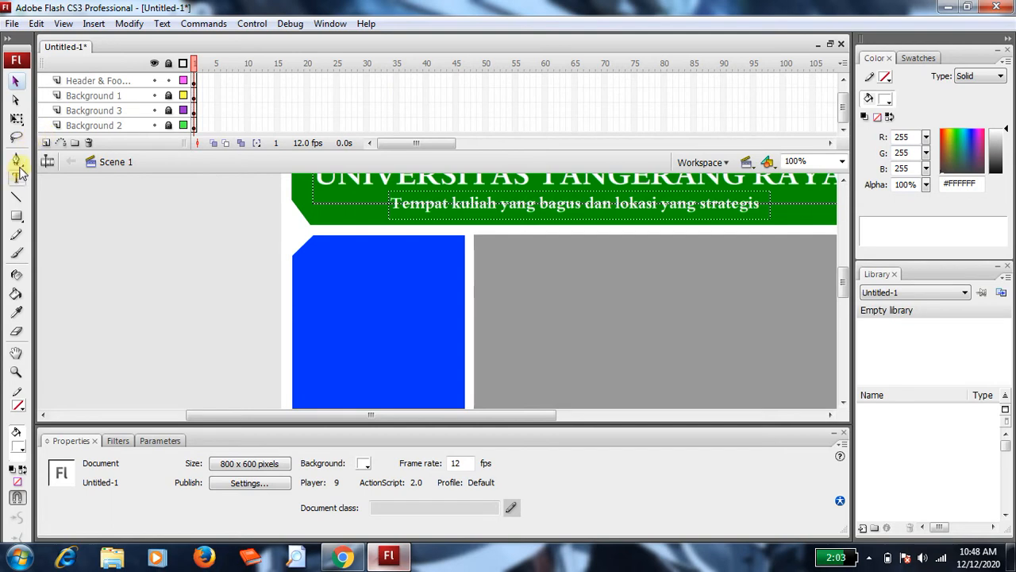
Draw a #0066FF rectangle about 33 px high near the top of the blue panel and bulge its right edge into a curve
click(17, 214)
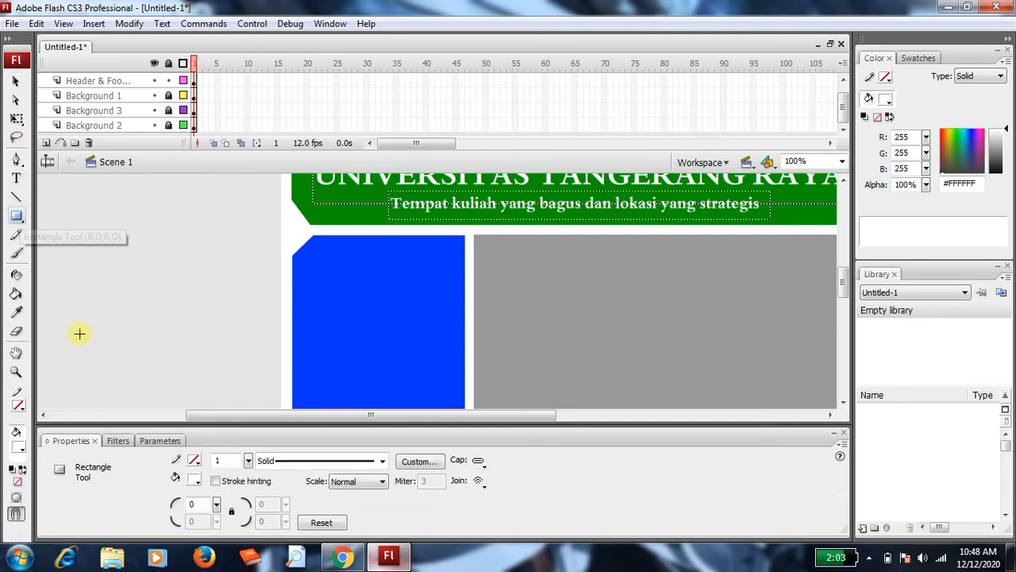
click(20, 448)
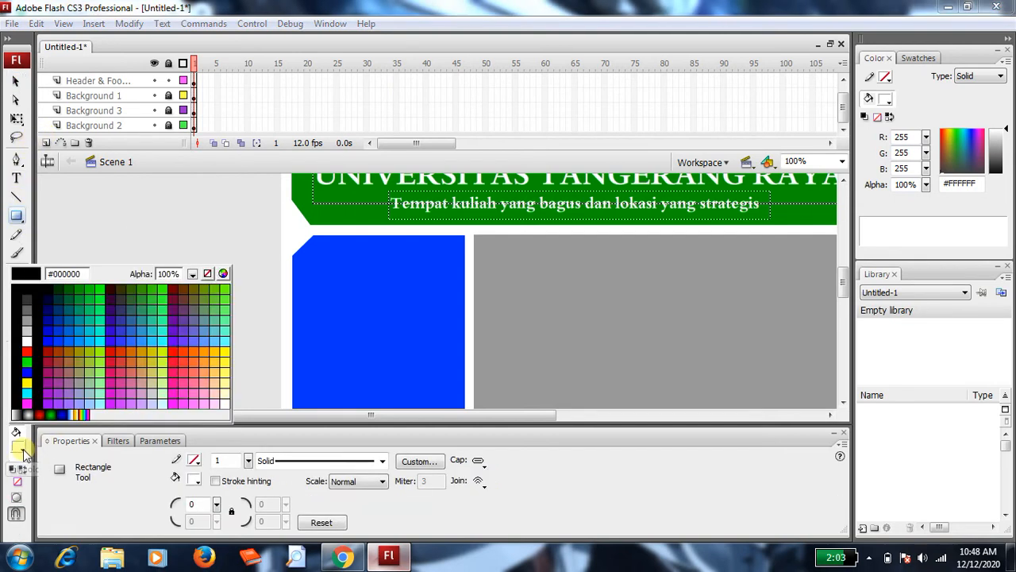
click(69, 339)
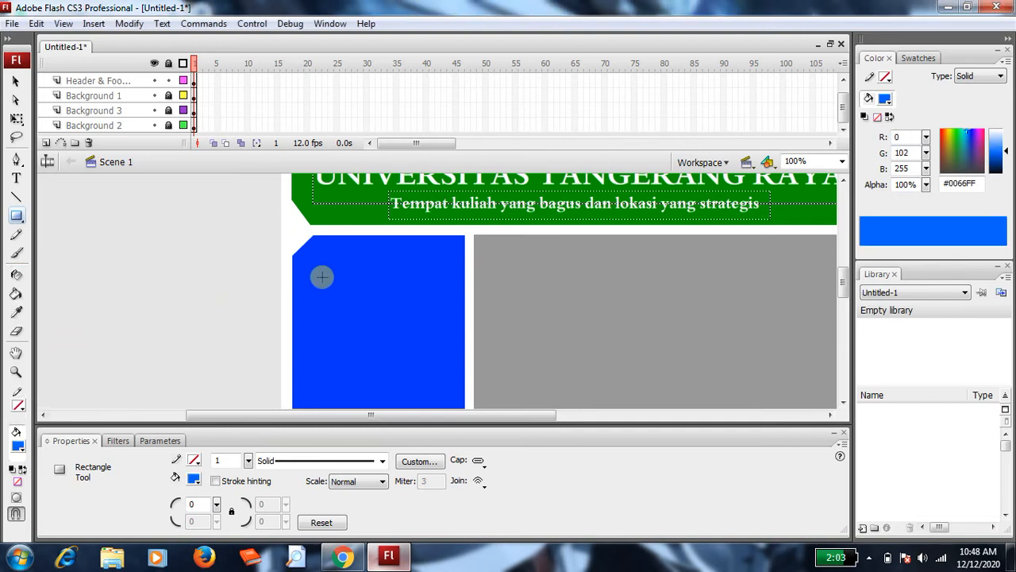
drag(309, 275, 445, 299)
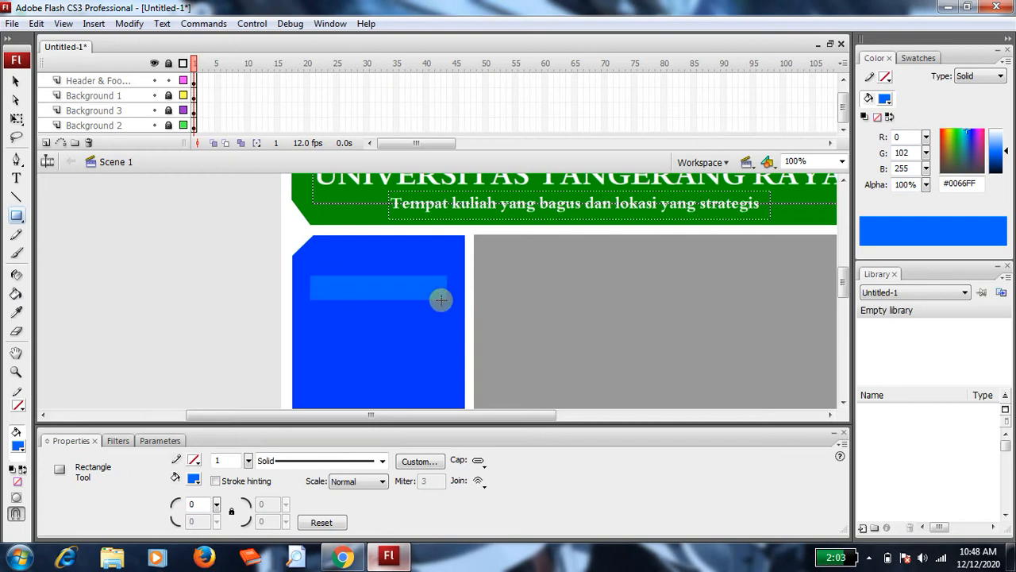
click(19, 81)
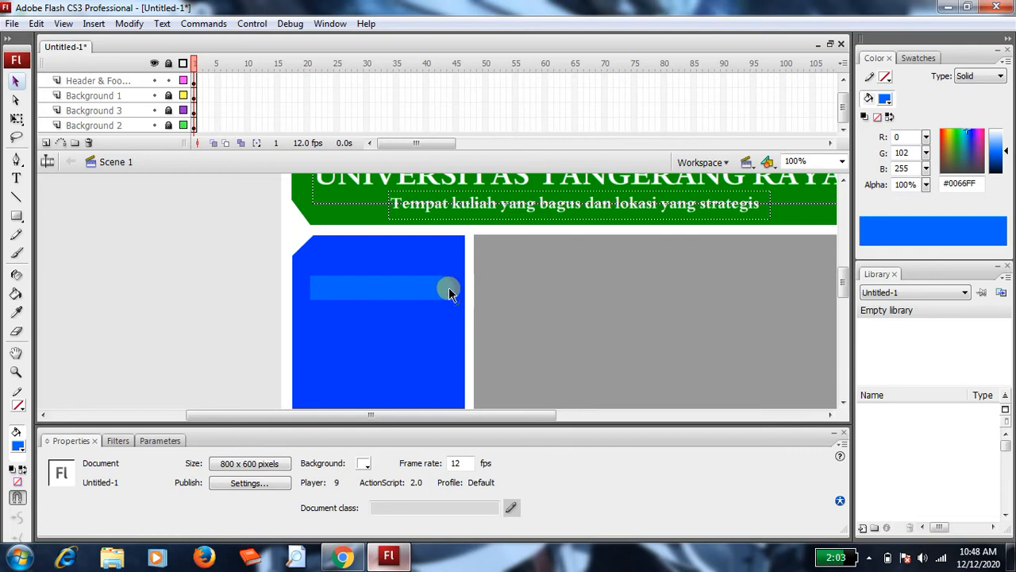
drag(409, 283, 416, 281)
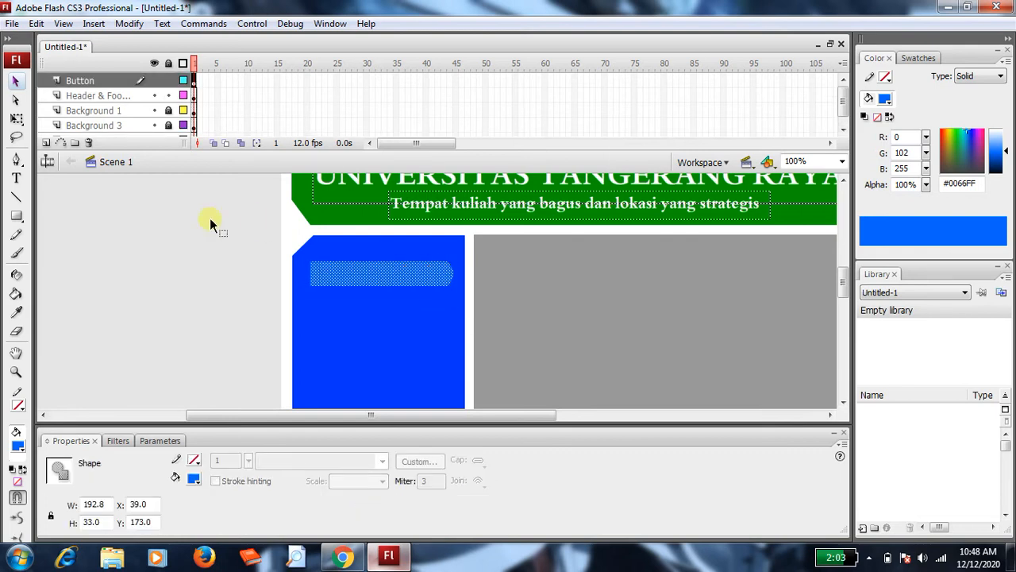
Narrow the blue button shape to about 178.8 px with Free Transform and move it down to about X 39, Y 187
click(16, 118)
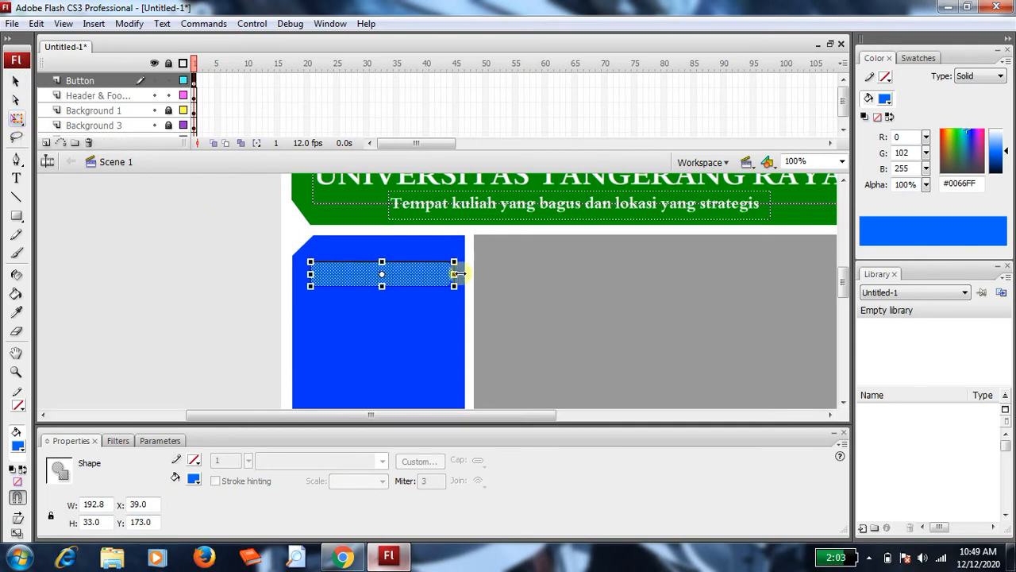
drag(454, 274, 442, 273)
click(188, 254)
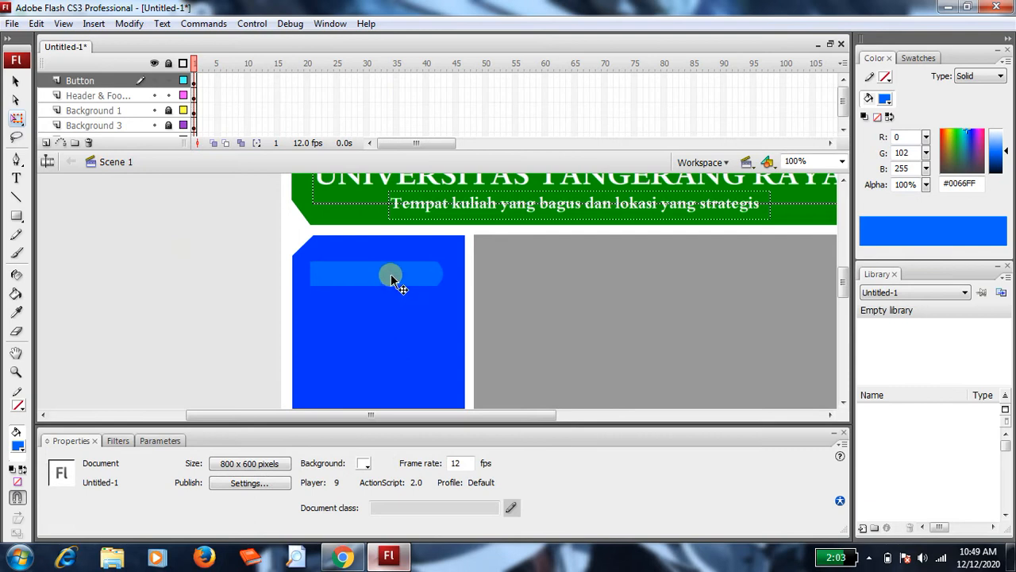
drag(383, 278, 384, 289)
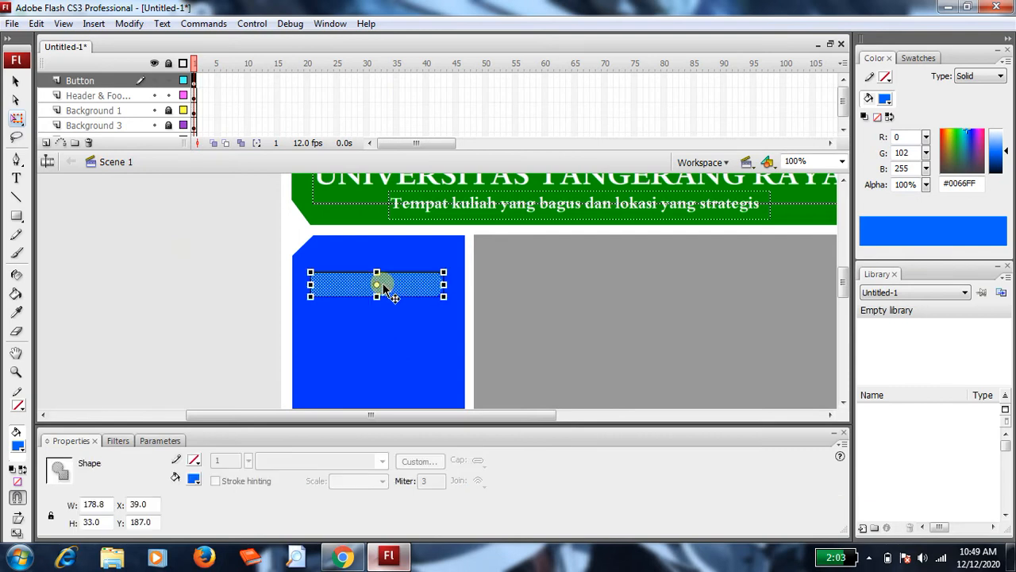
click(193, 265)
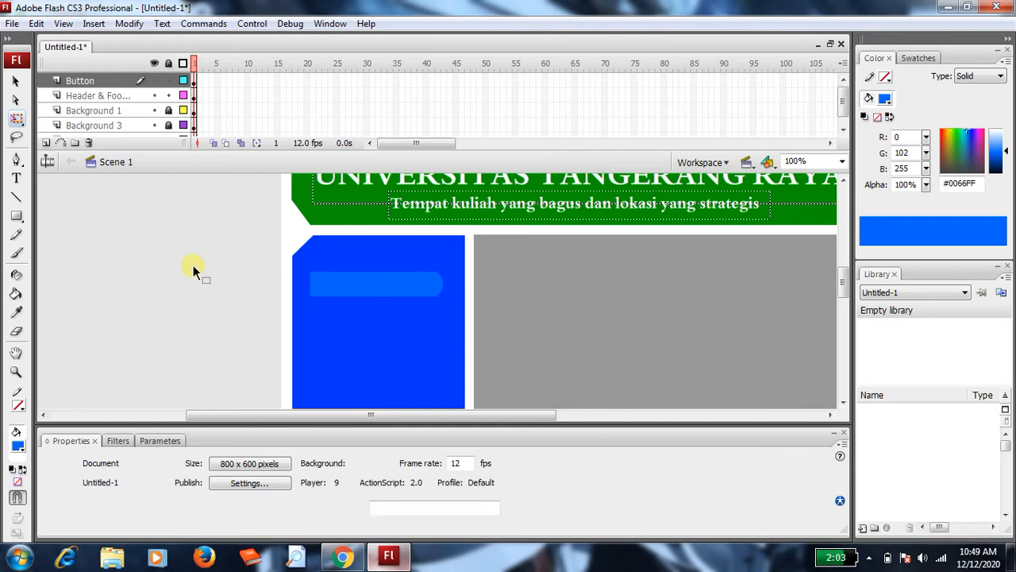
Convert the blue button shape to a symbol of type Button named "Symbol 1" and deselect it
click(354, 296)
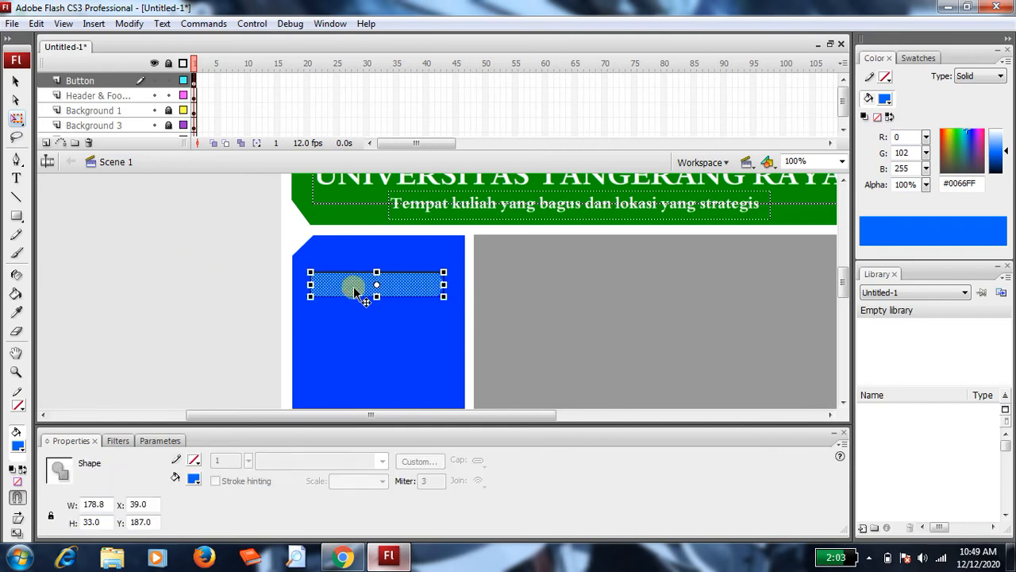
right_click(354, 292)
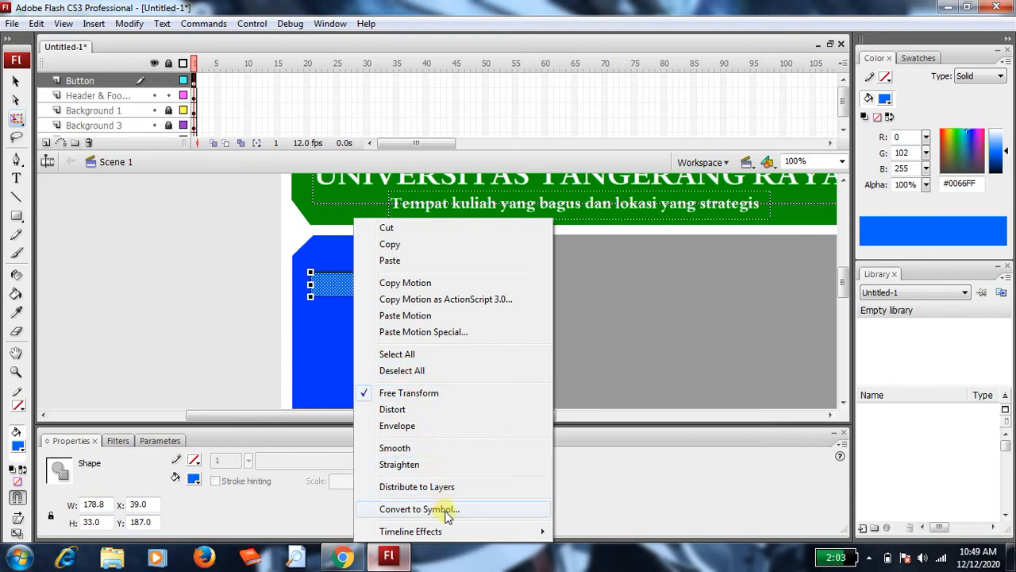
click(448, 512)
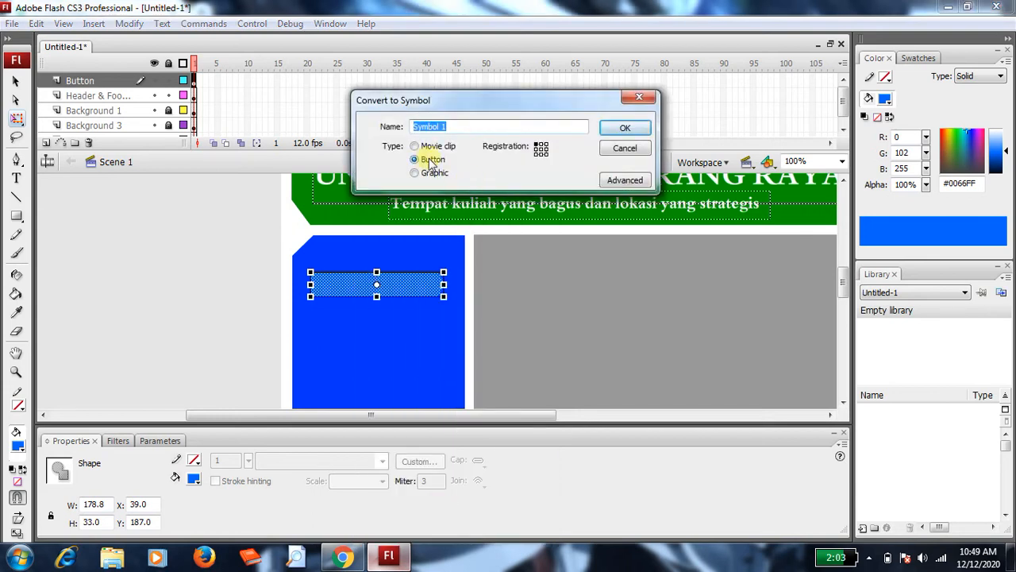
click(613, 130)
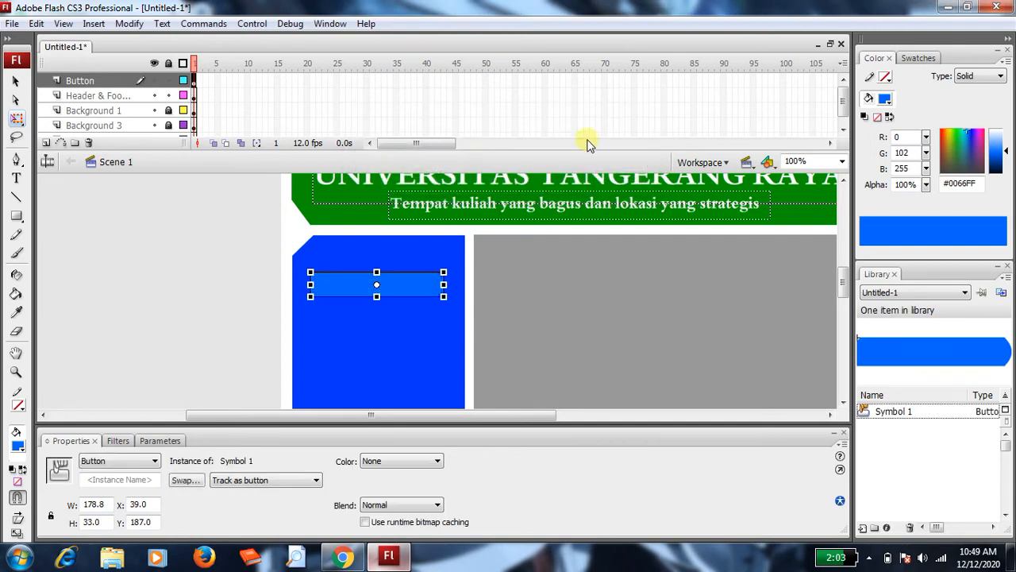
click(206, 238)
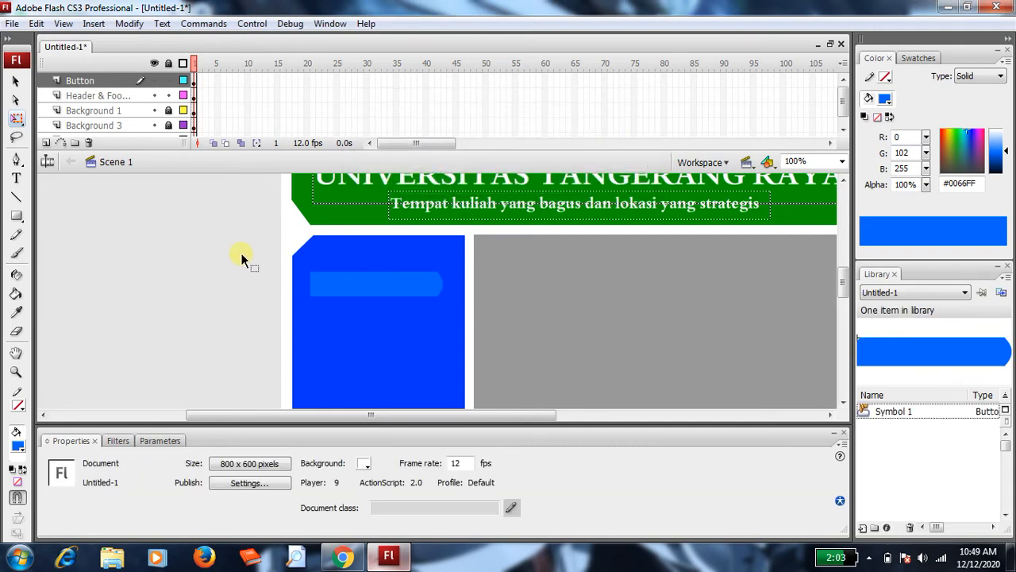
Edit the button symbol in place and insert a keyframe in its Over frame
click(346, 283)
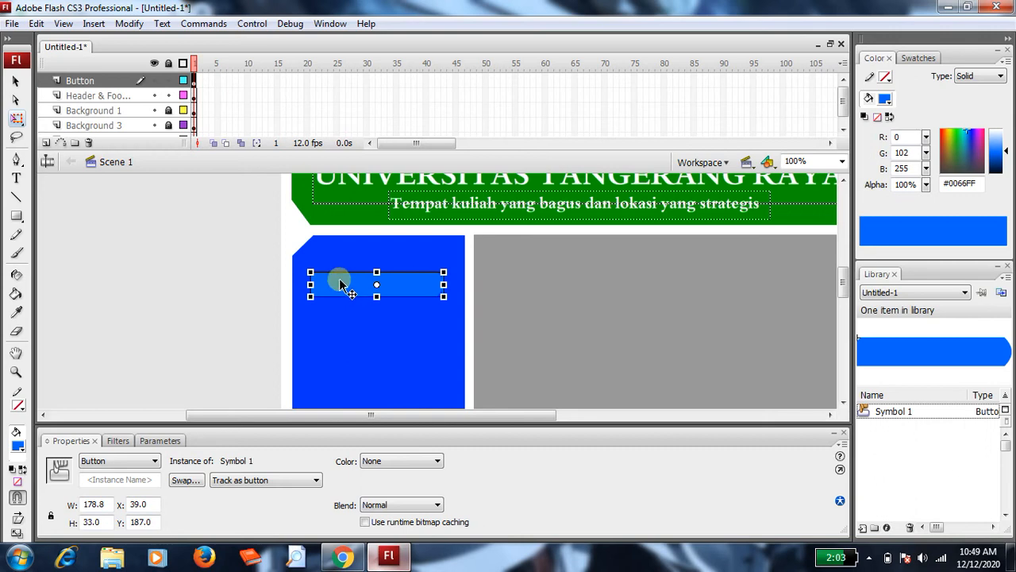
right_click(340, 285)
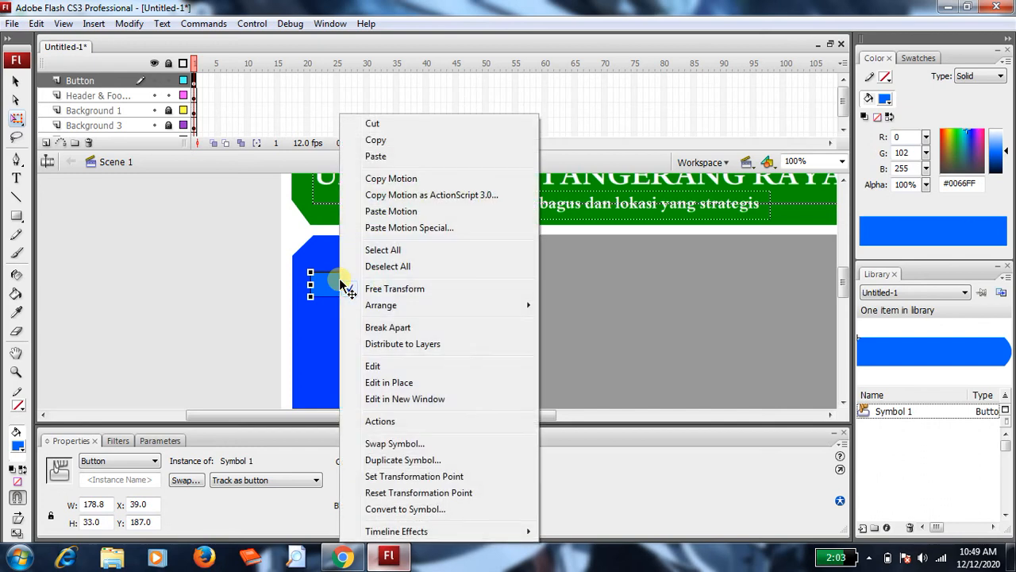
click(430, 386)
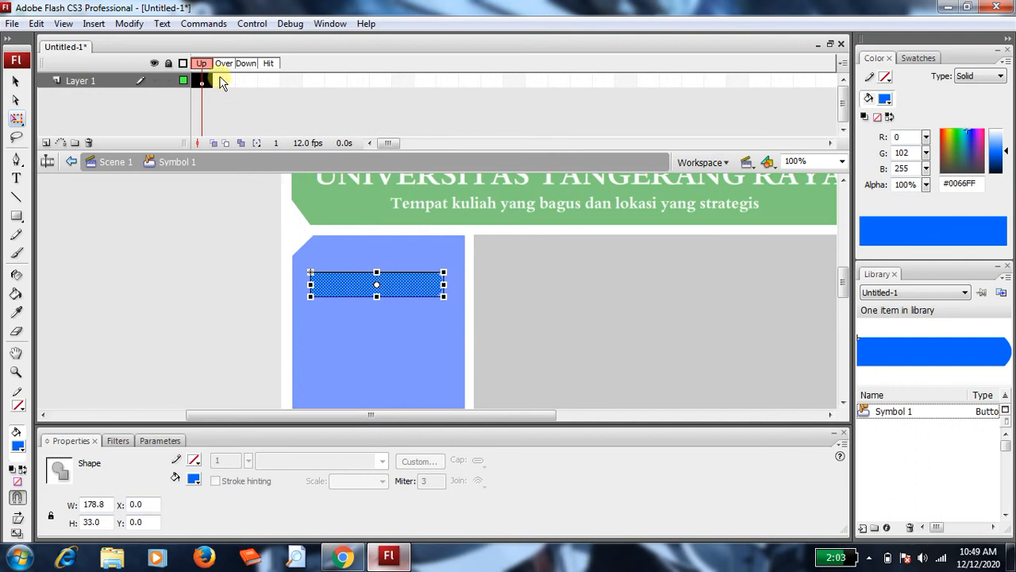
click(223, 81)
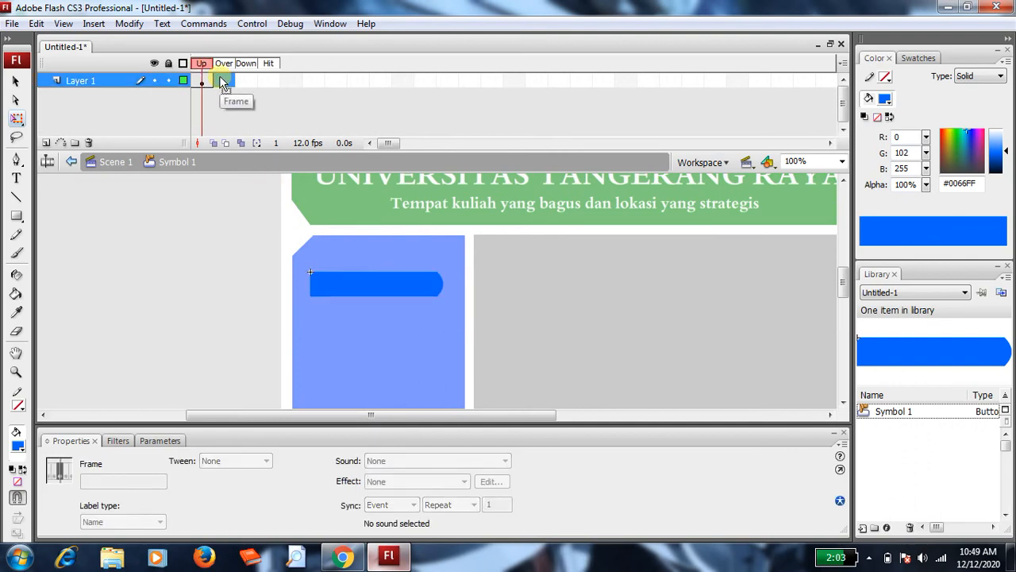
right_click(222, 81)
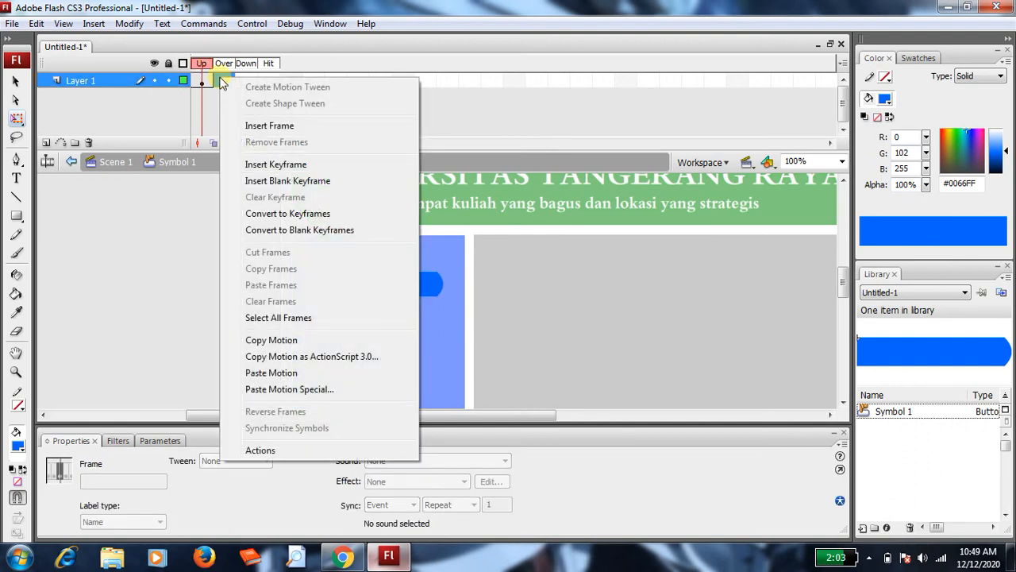
click(275, 165)
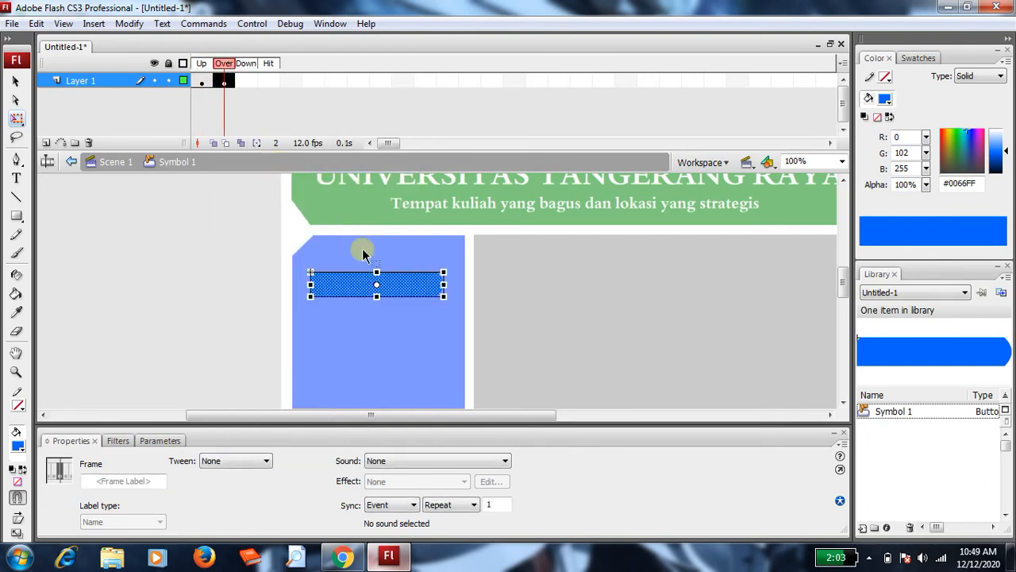
Nudge the shape in the button's Over frame horizontally to X -2.0
click(406, 286)
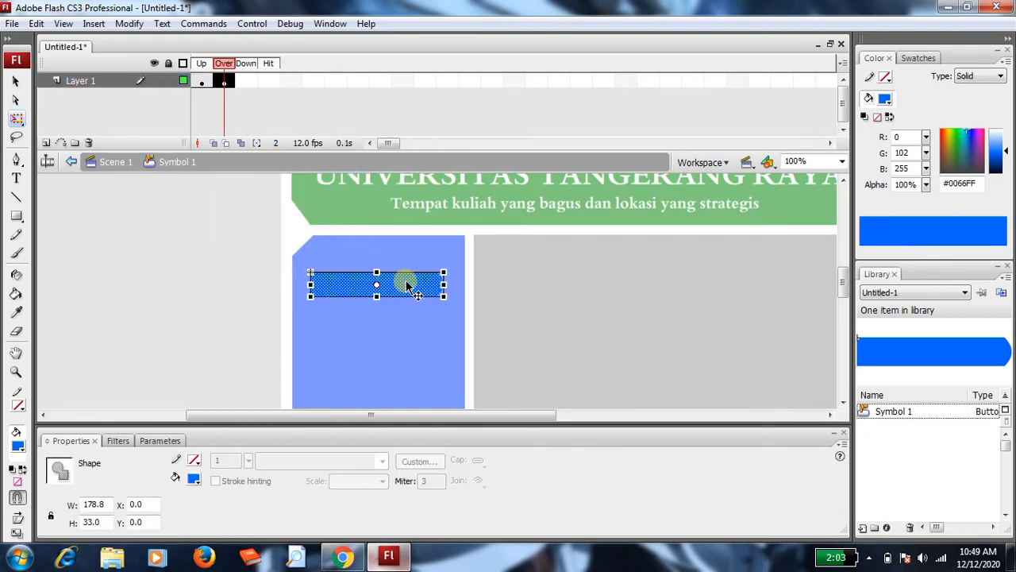
key(Right)
key(Right)
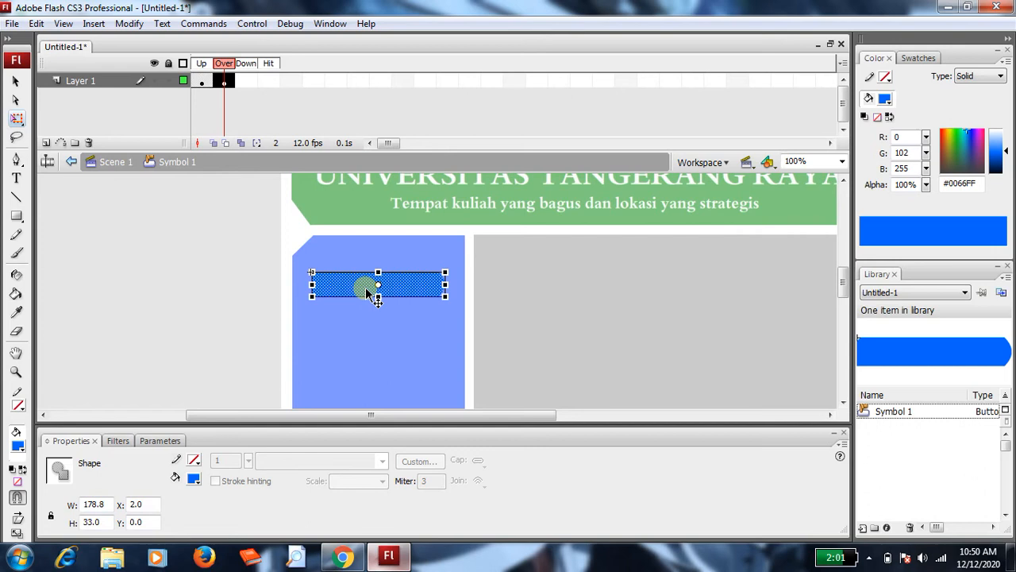
key(Left)
key(Left)
key(Left)
key(Left)
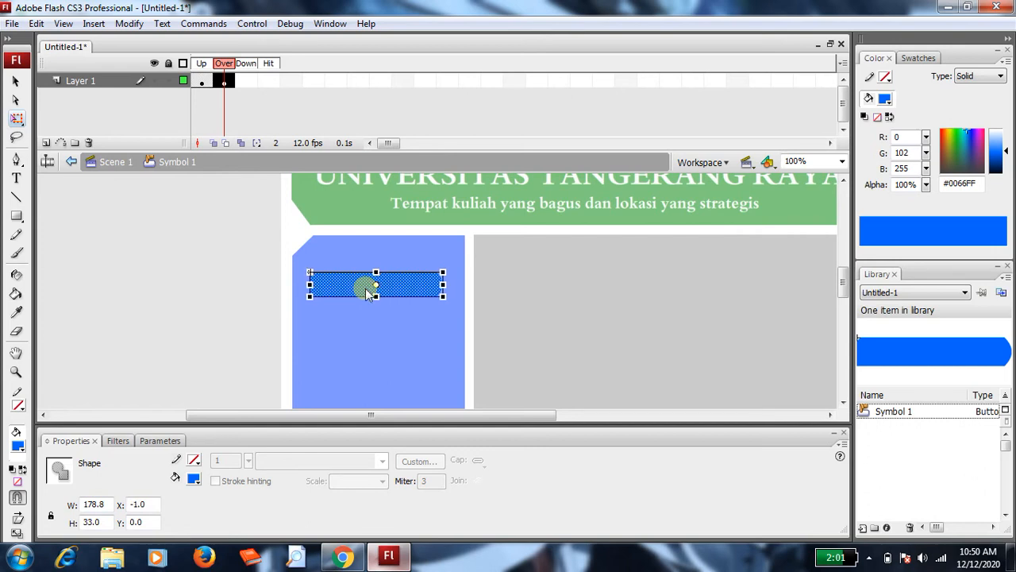
Compare the button's Up and Over frames, and recolour the Over shape green, #00CC00
click(203, 82)
click(224, 83)
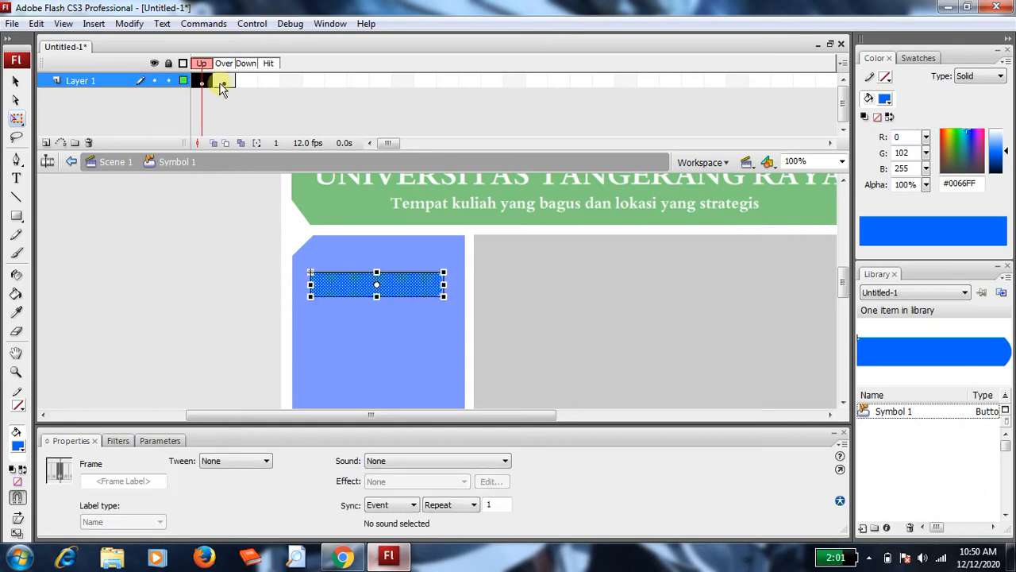
click(203, 83)
click(224, 83)
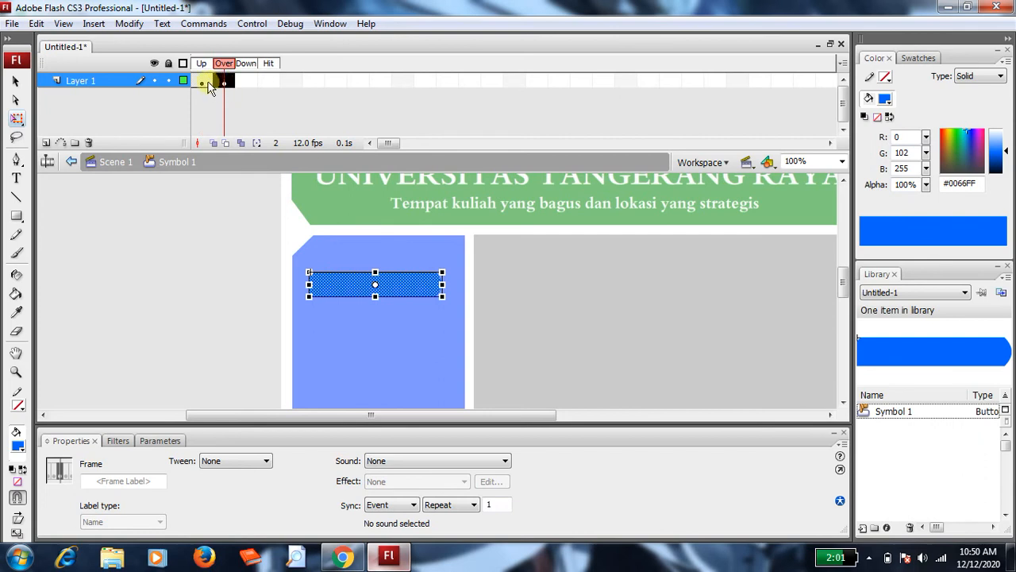
click(204, 82)
click(225, 81)
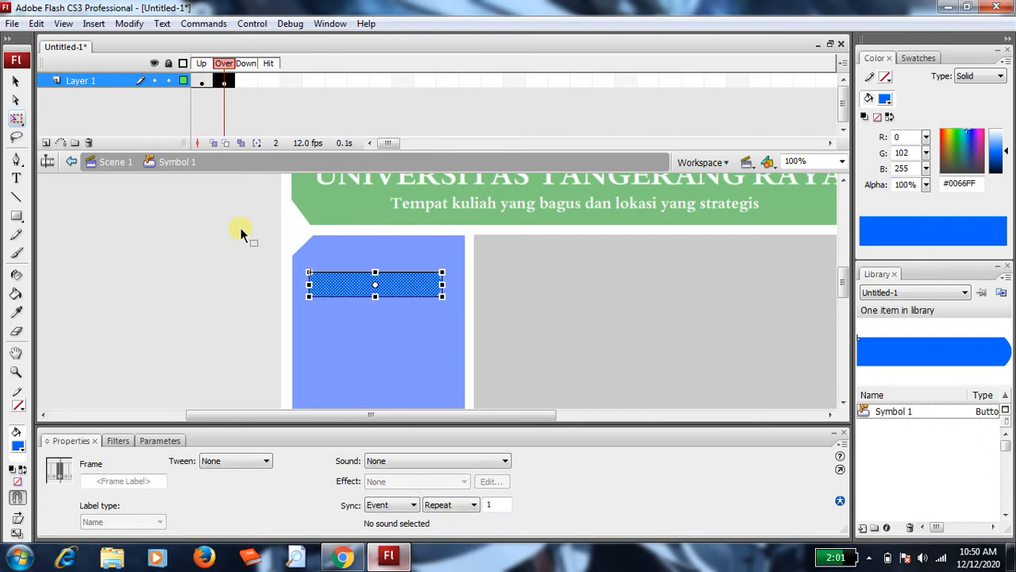
click(19, 449)
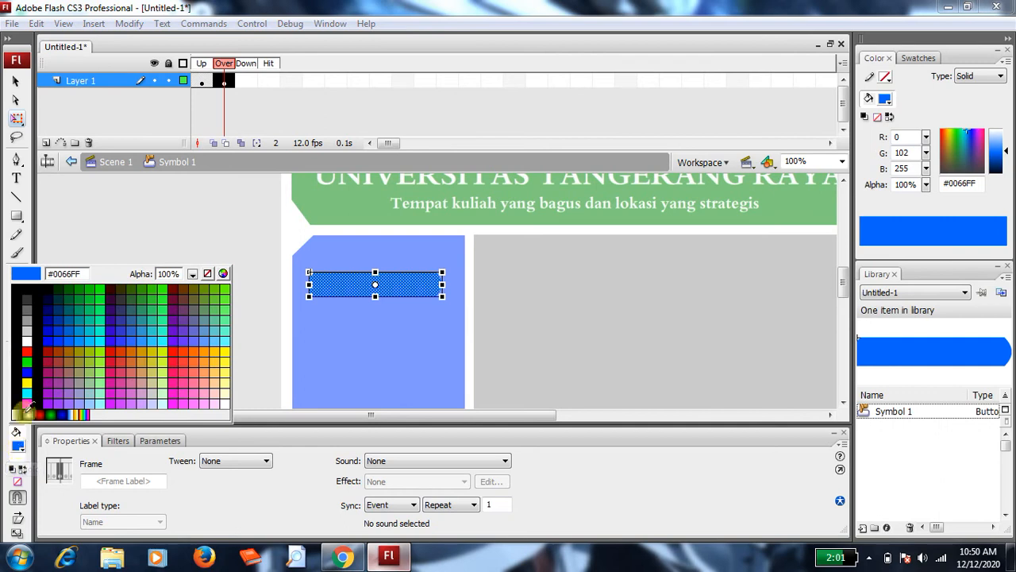
click(93, 288)
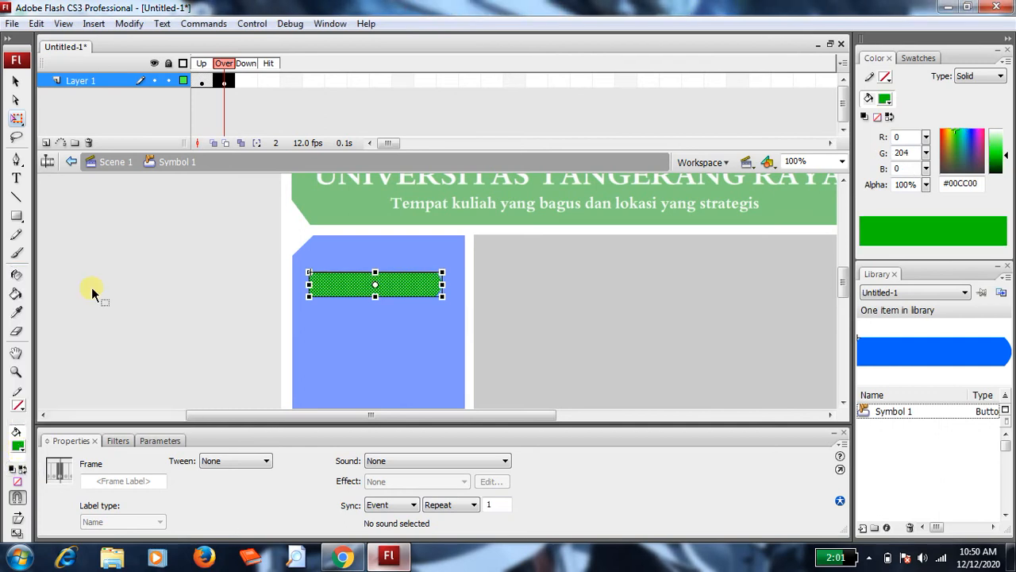
Insert a keyframe in the button's Down frame, nudge its shape right to X 5.0, and return to Scene 1
right_click(247, 80)
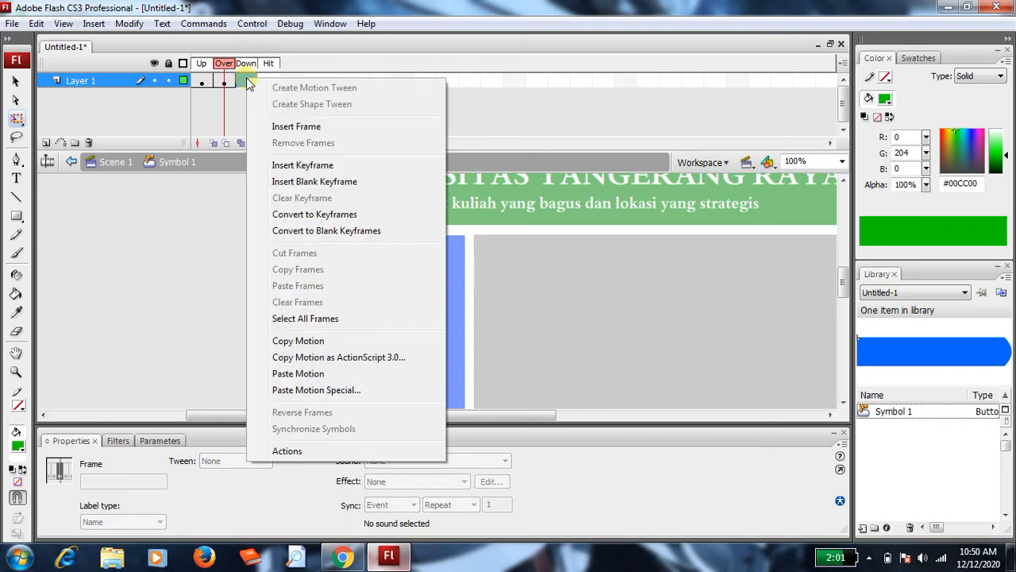
click(304, 165)
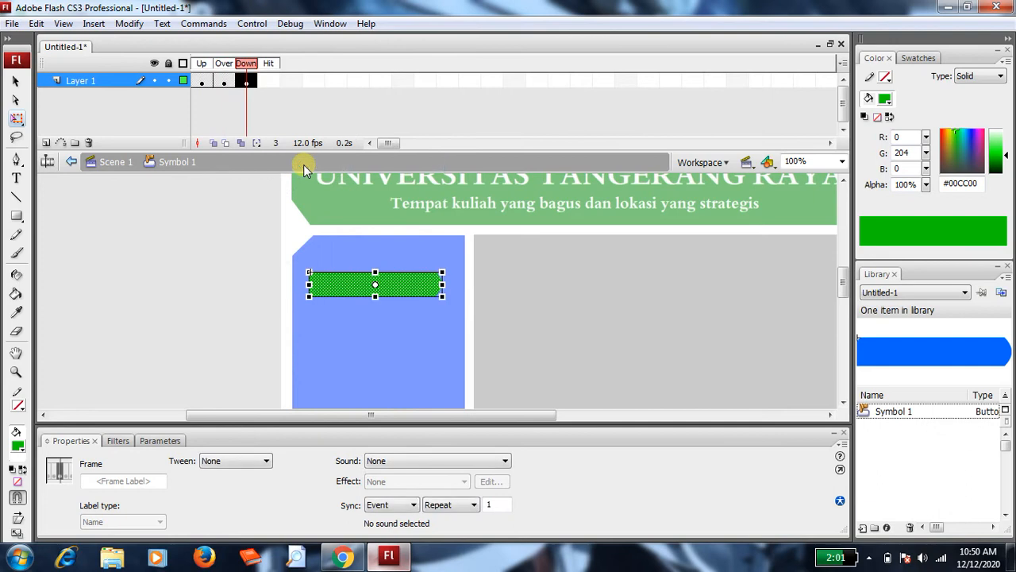
click(416, 284)
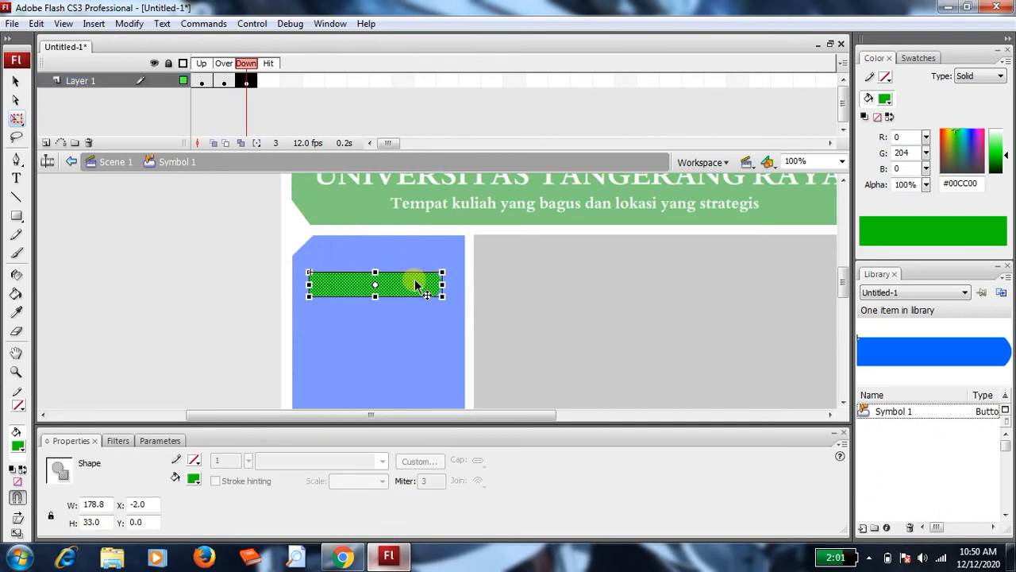
key(Right)
key(Right)
key(Right)
key(Right)
key(Right)
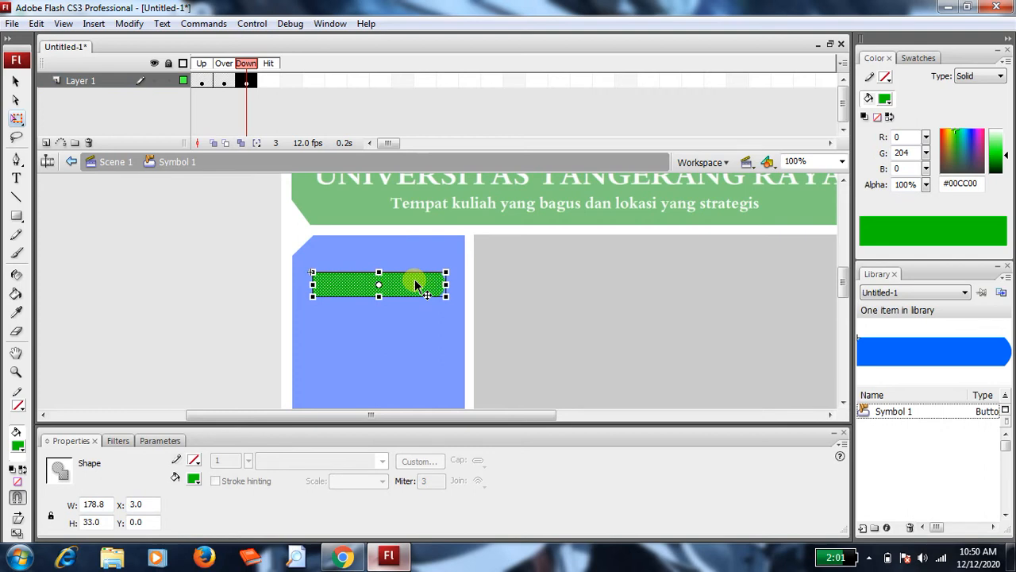
key(Right)
key(Right)
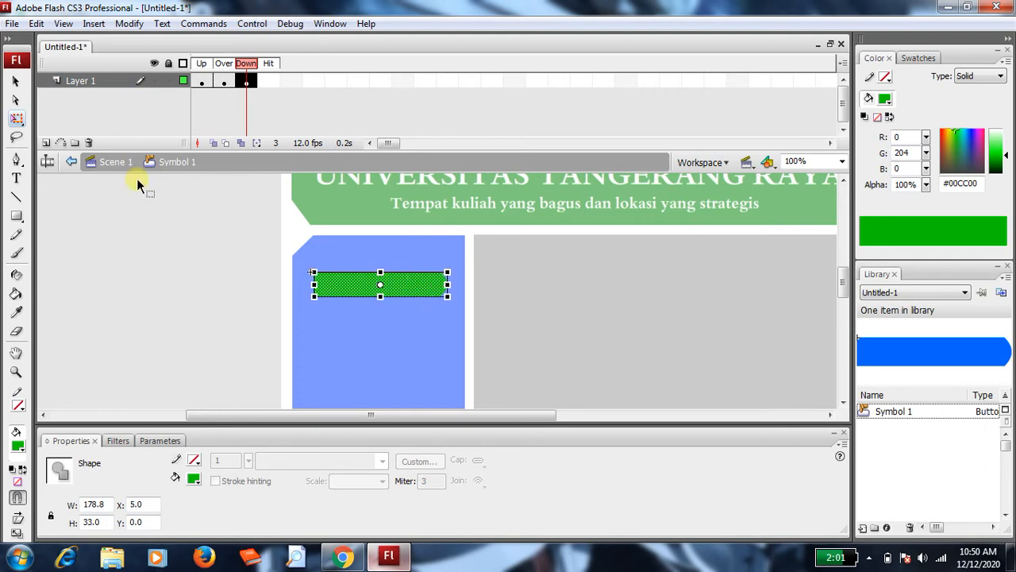
click(86, 163)
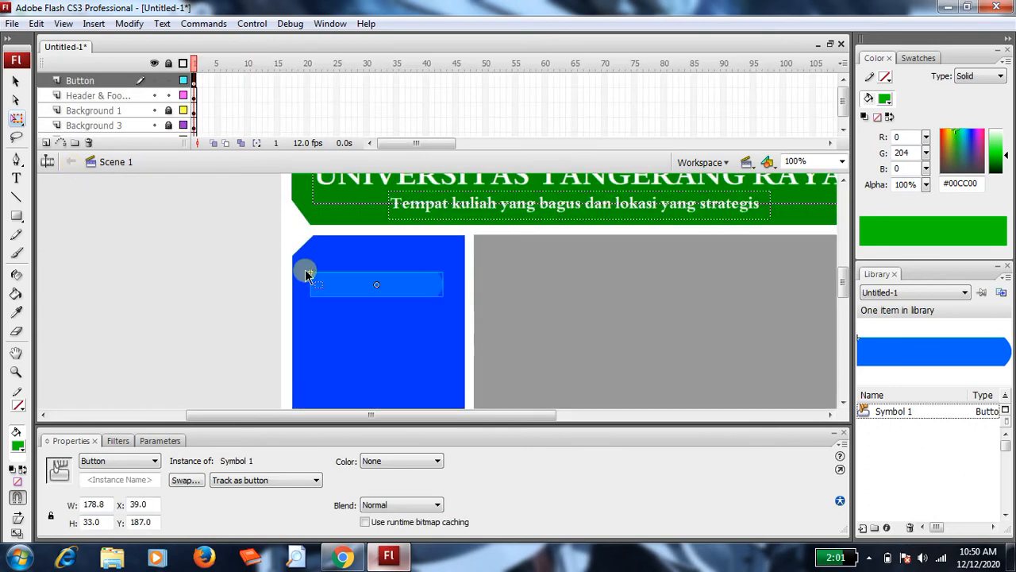
Test the movie, try the menu button's Over and Down states, and close the preview
click(203, 300)
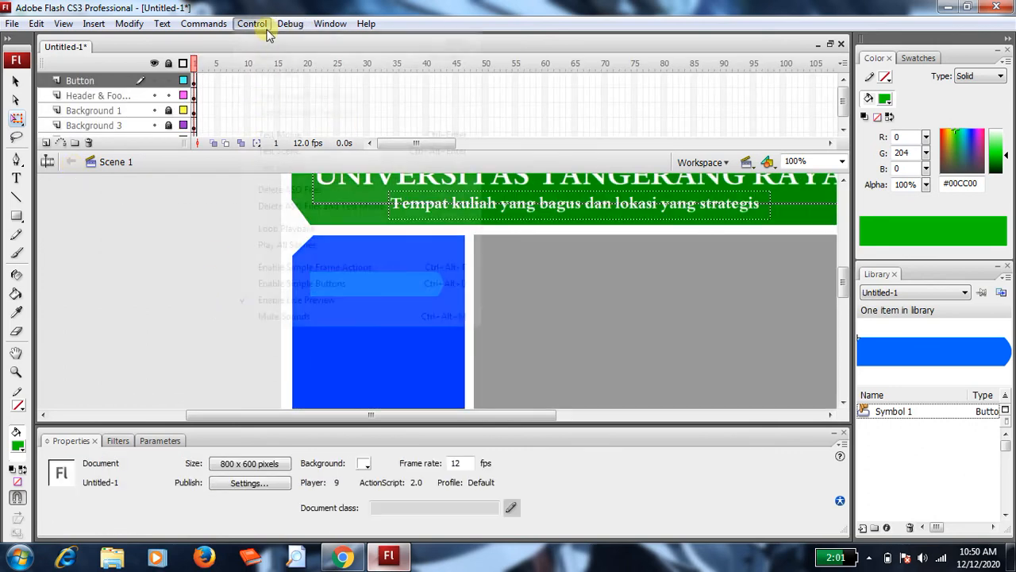
click(256, 24)
click(304, 136)
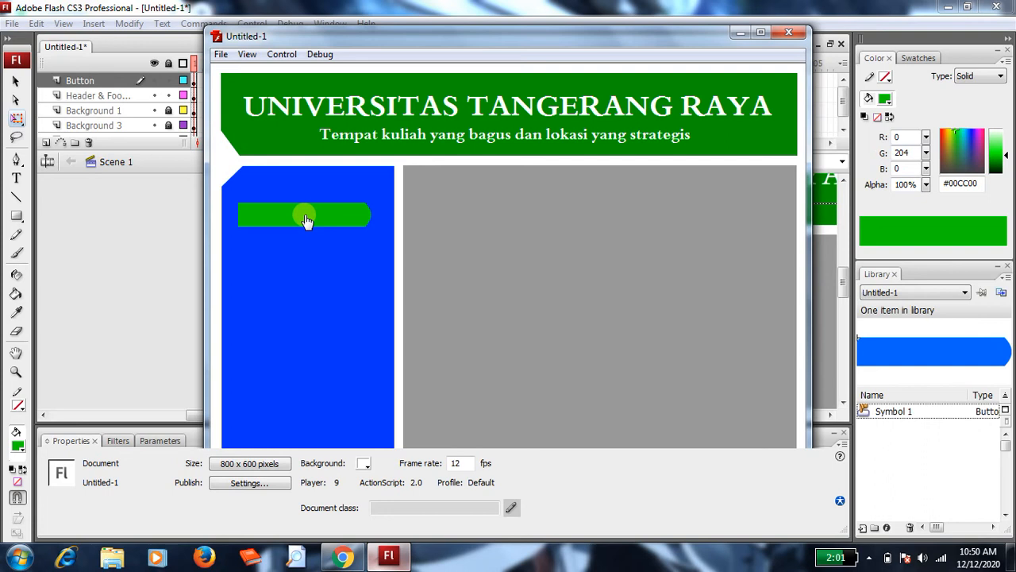
click(308, 221)
click(305, 215)
click(305, 216)
click(306, 215)
click(305, 216)
click(789, 32)
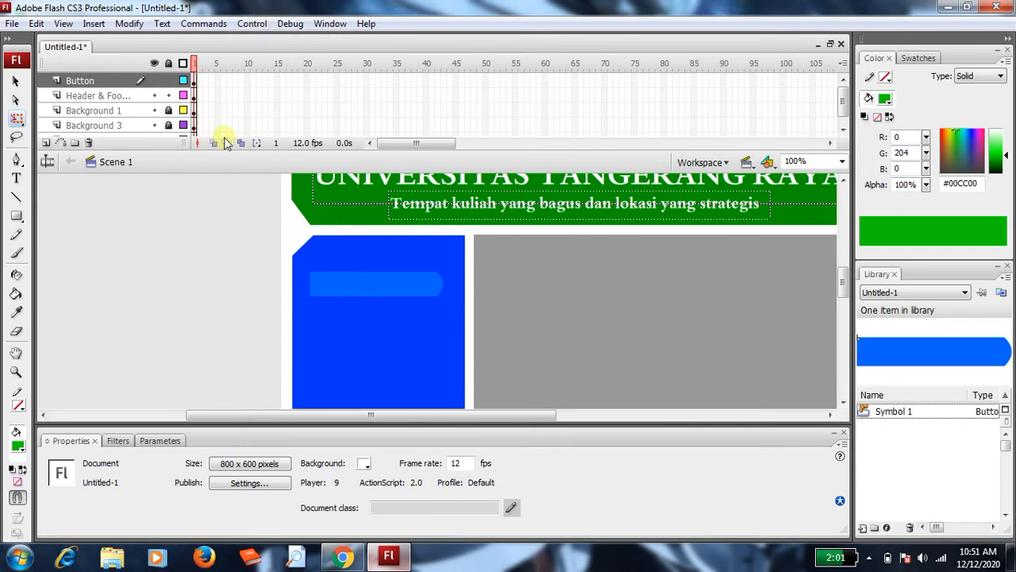
Edit the button in place, move its Down-frame shape right to X 9.0, check the other frames, and return to Scene 1
click(347, 279)
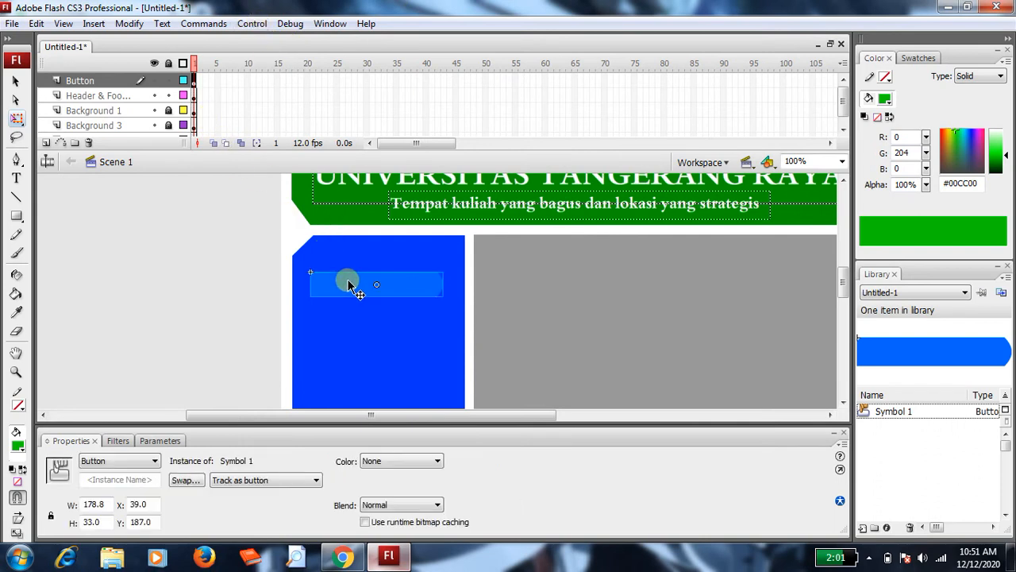
double_click(347, 279)
click(246, 81)
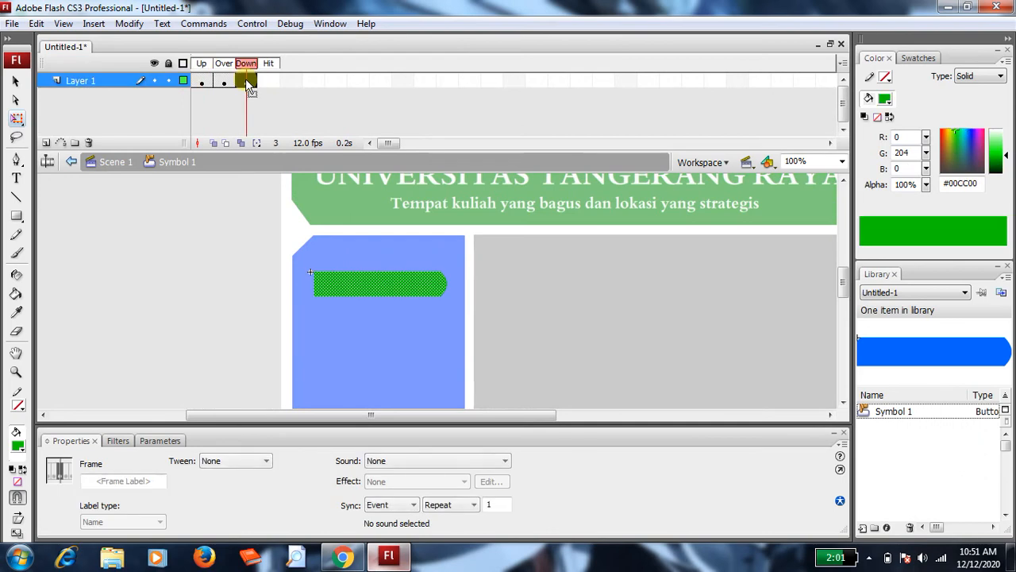
click(429, 285)
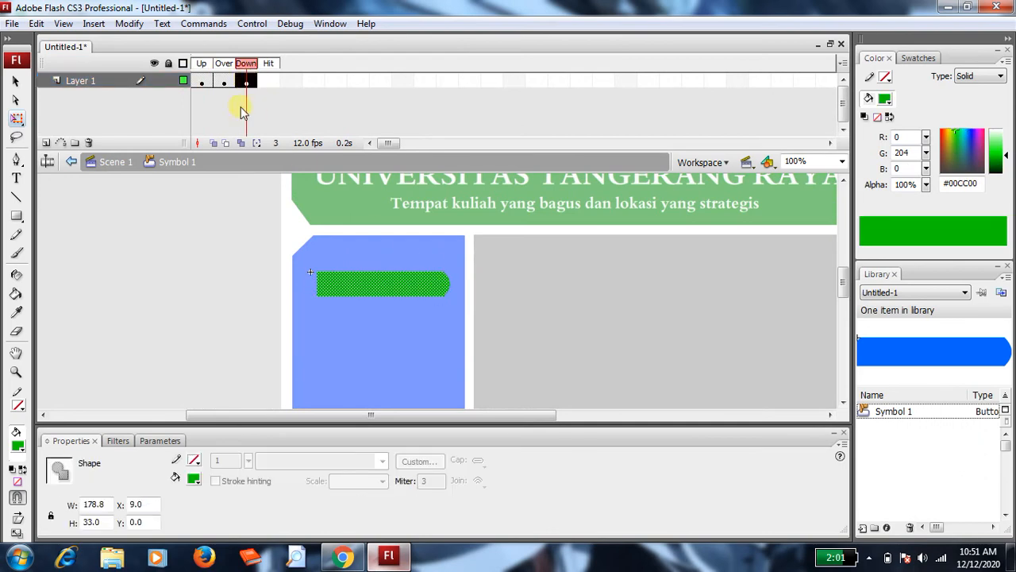
click(221, 83)
click(202, 81)
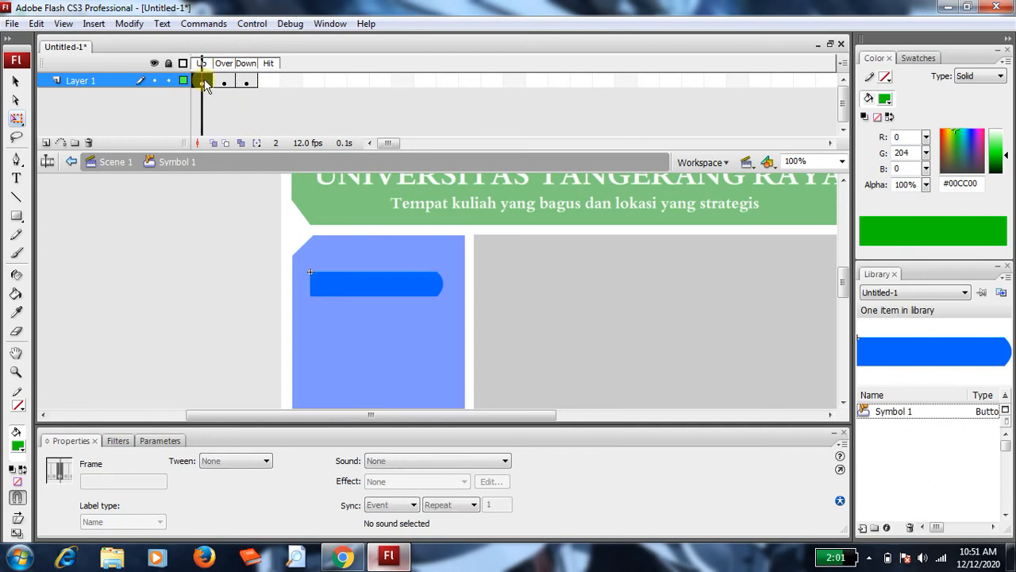
click(70, 163)
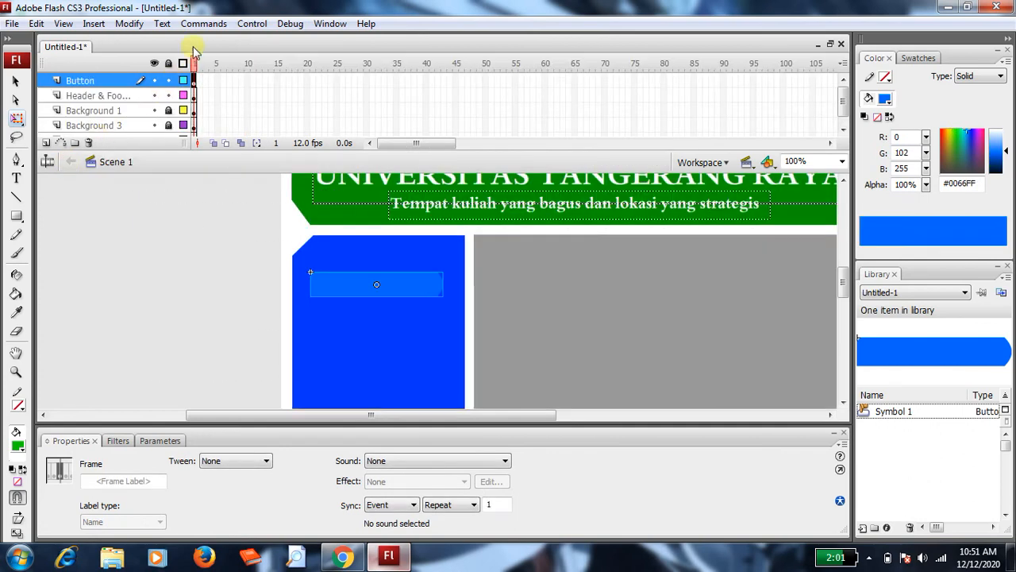
double_click(361, 282)
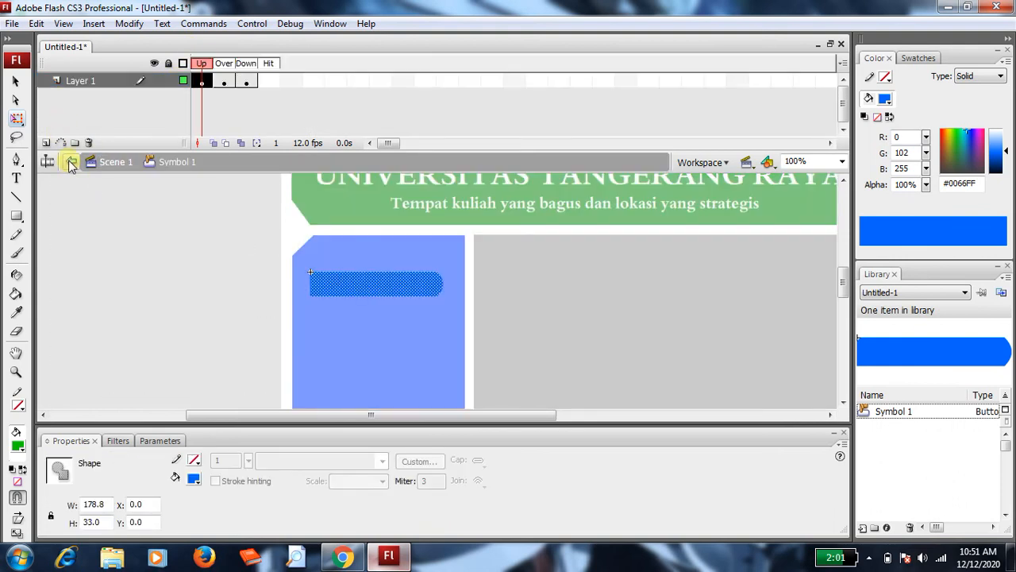
click(70, 162)
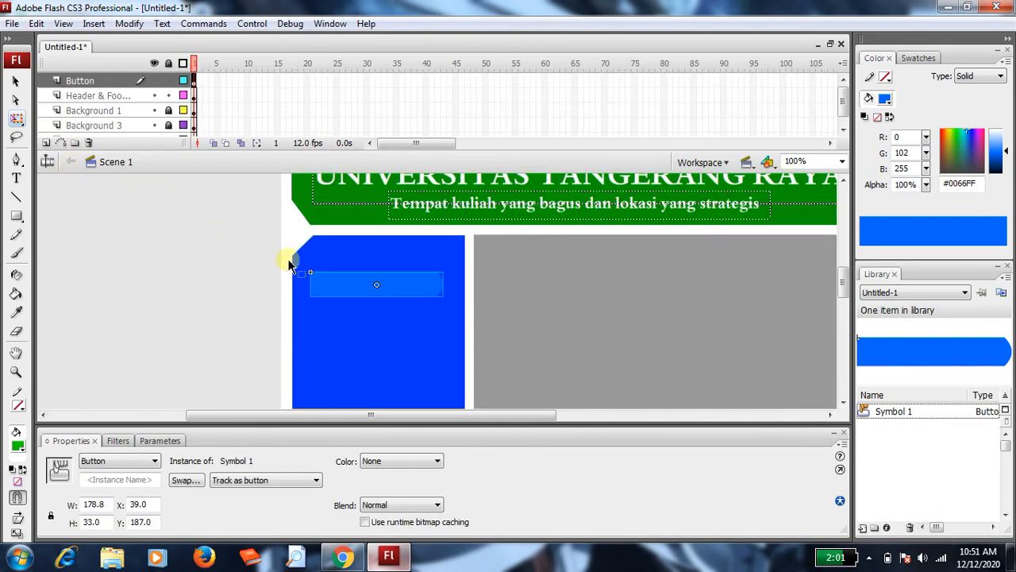
Copy the menu button, paste a duplicate, and align it directly below the original in the blue panel
click(257, 281)
click(358, 286)
key(ctrl+c)
click(262, 299)
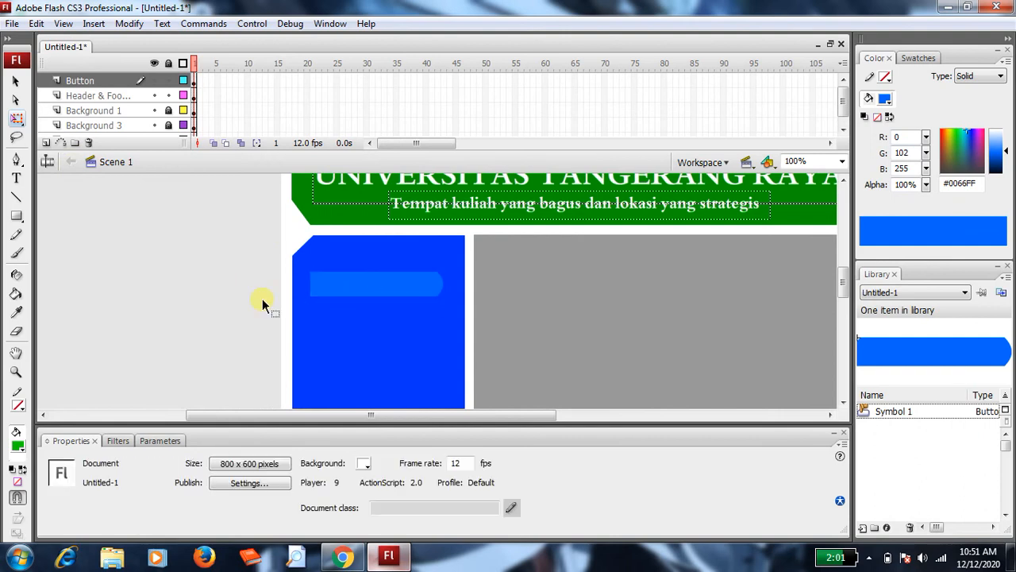
key(ctrl+v)
drag(409, 299, 350, 318)
click(153, 292)
Paste a third menu button and place it below the second at X 39.0, about Y 267
key(ctrl+z)
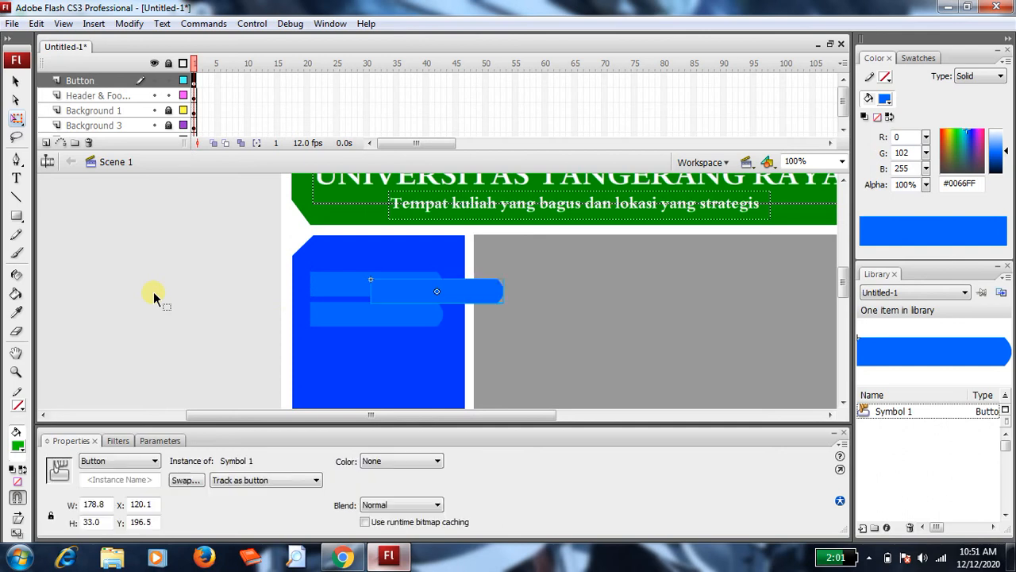
drag(476, 291, 412, 343)
click(186, 295)
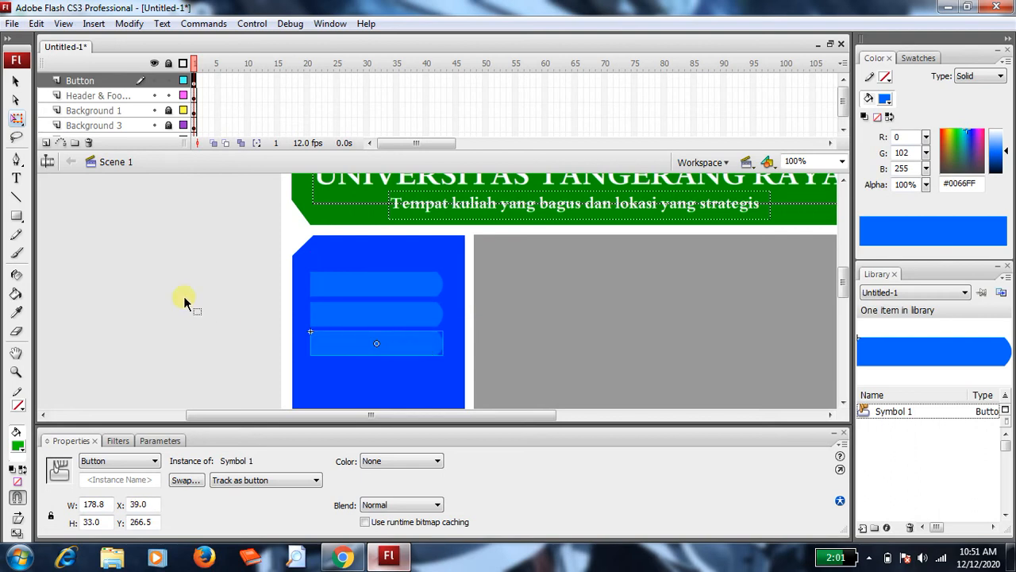
click(339, 344)
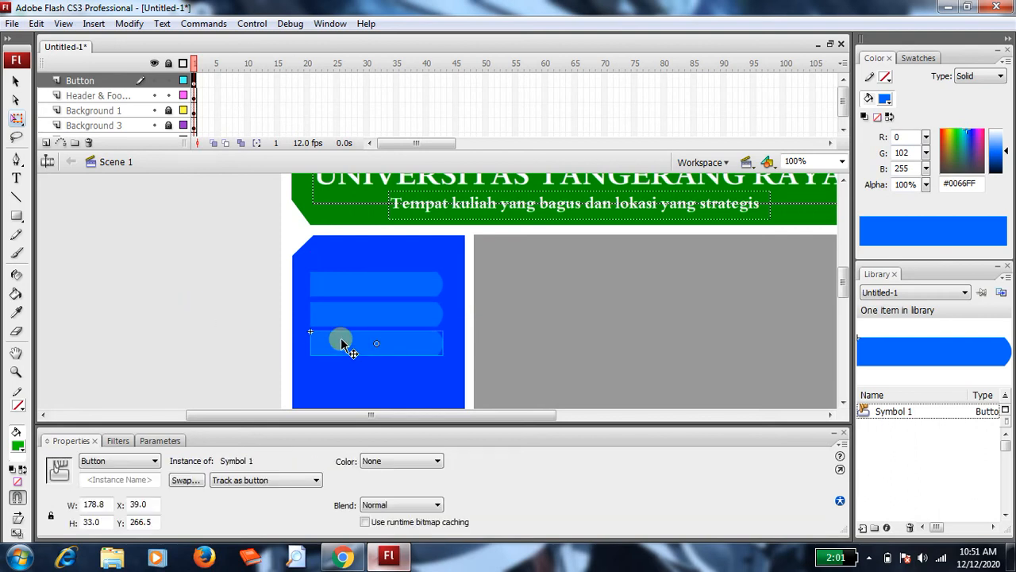
click(244, 320)
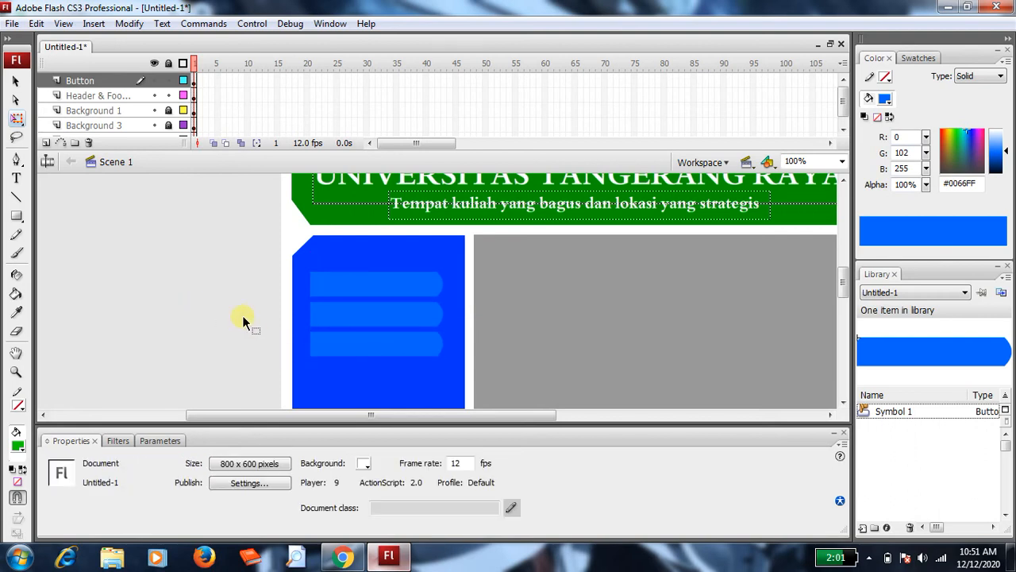
Paste two more menu buttons and stack them evenly below the third, placing the fourth at X 39.0, Y 307.5
key(ctrl+v)
drag(411, 294, 351, 373)
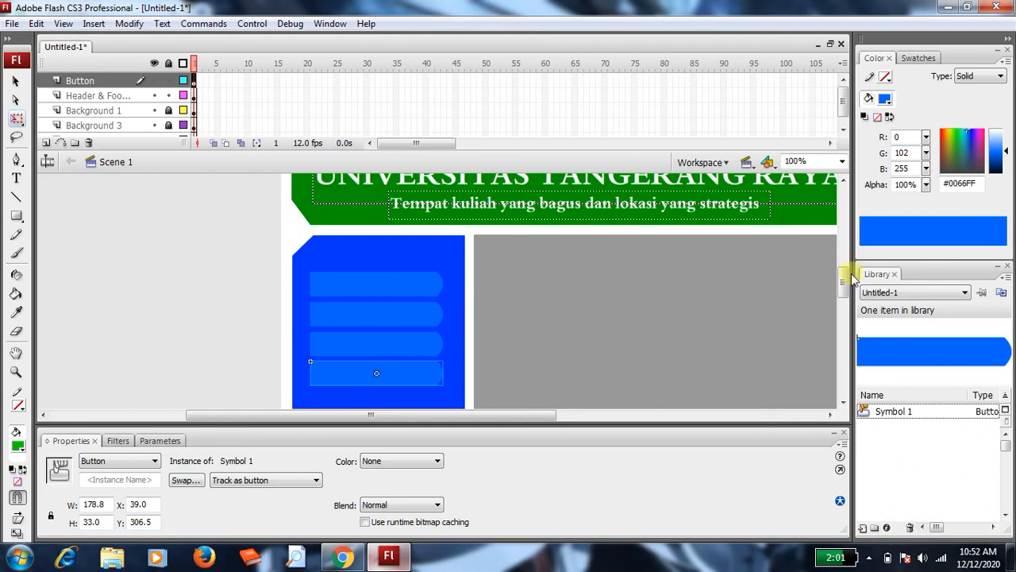
drag(845, 278, 846, 285)
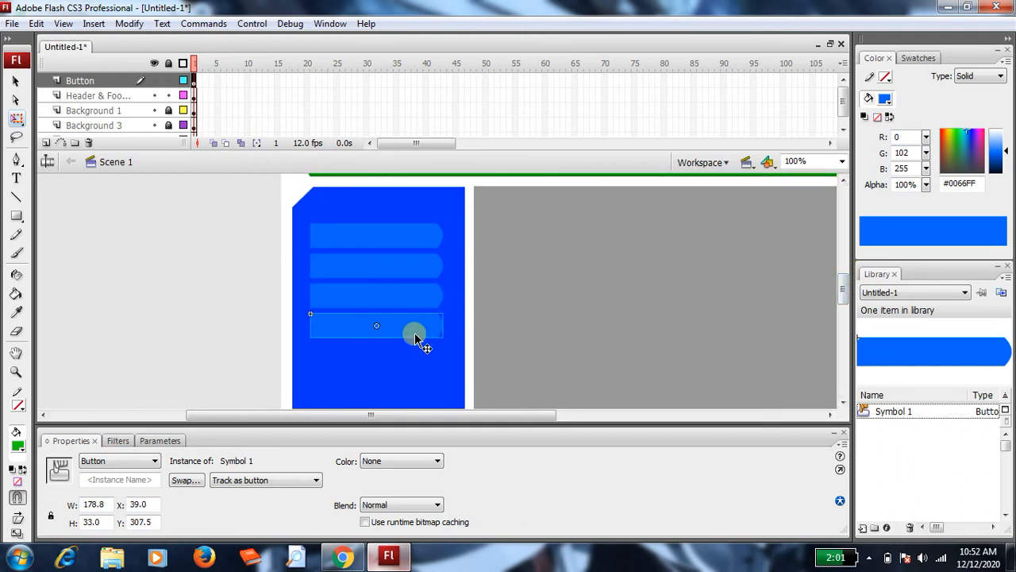
click(200, 309)
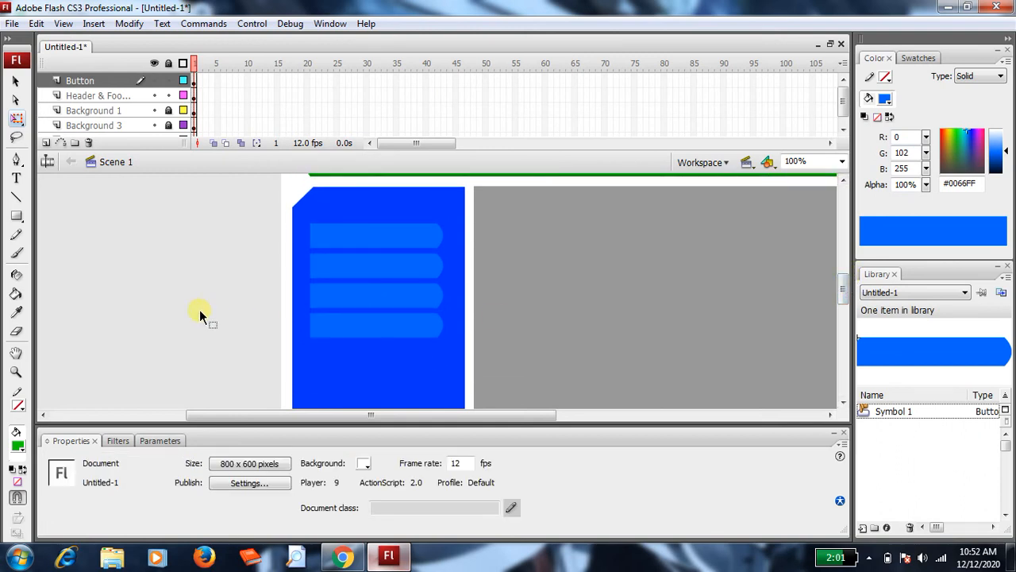
key(ctrl+v)
drag(425, 292, 363, 356)
click(221, 314)
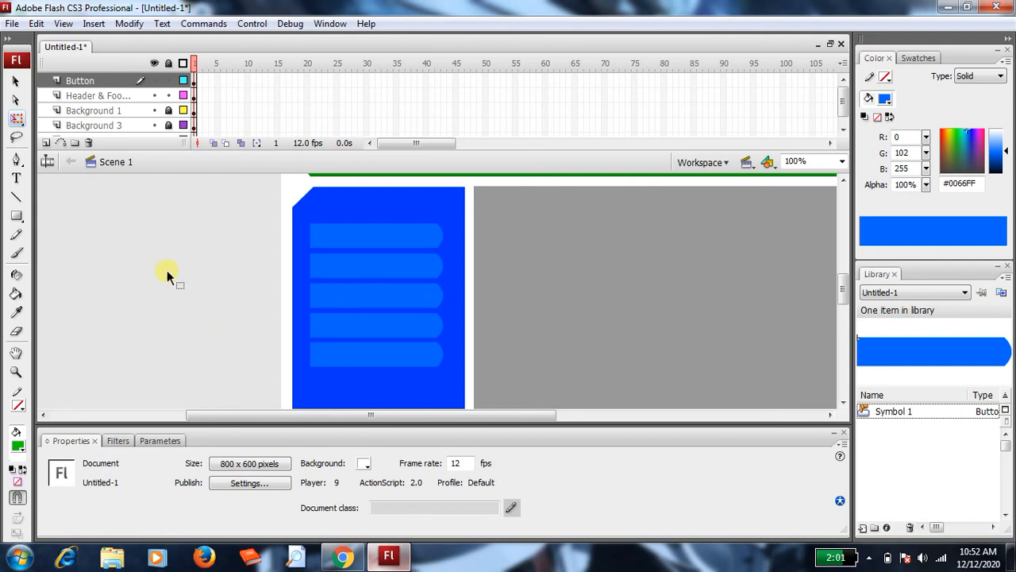
Select frame 60 across all layers, insert frames to extend the whole timeline to it, and clear the stage selection
click(435, 145)
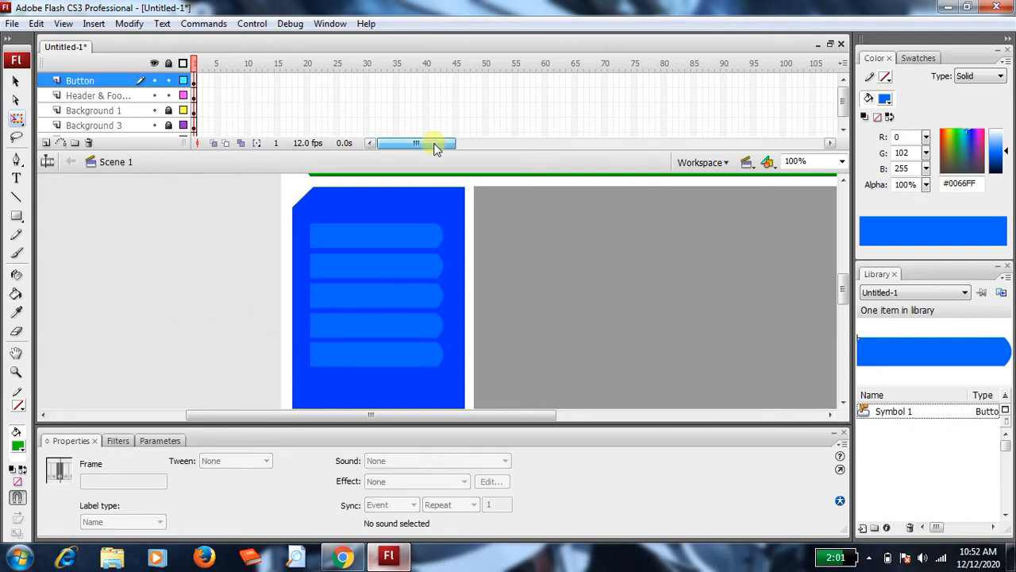
click(544, 81)
drag(545, 97, 548, 127)
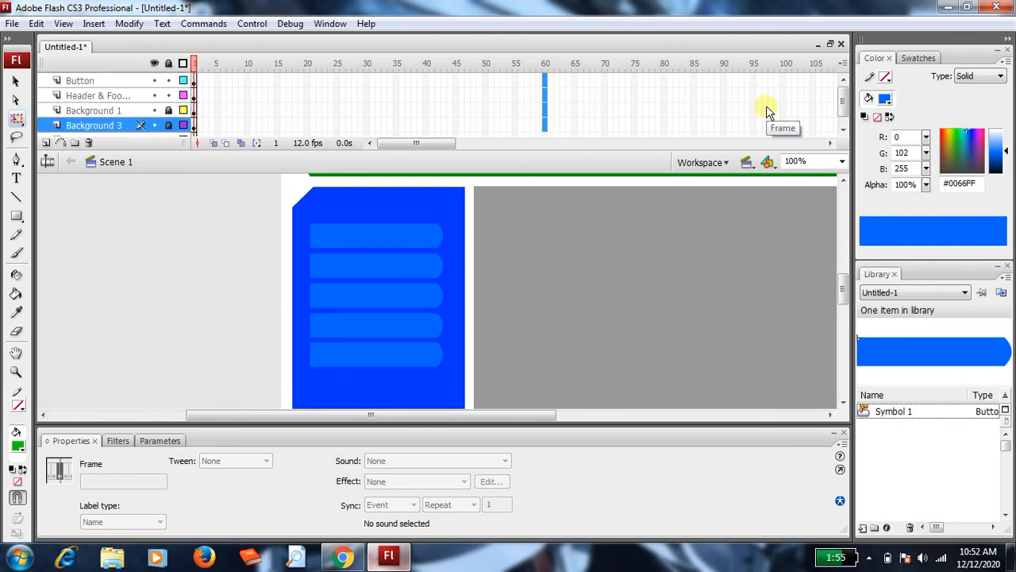
drag(843, 103, 845, 123)
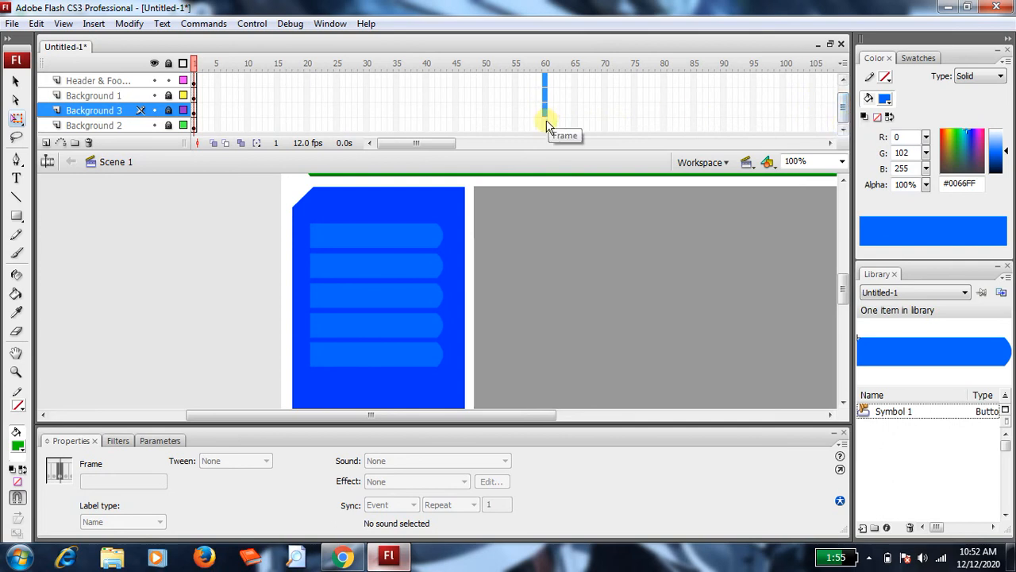
shift+click(545, 126)
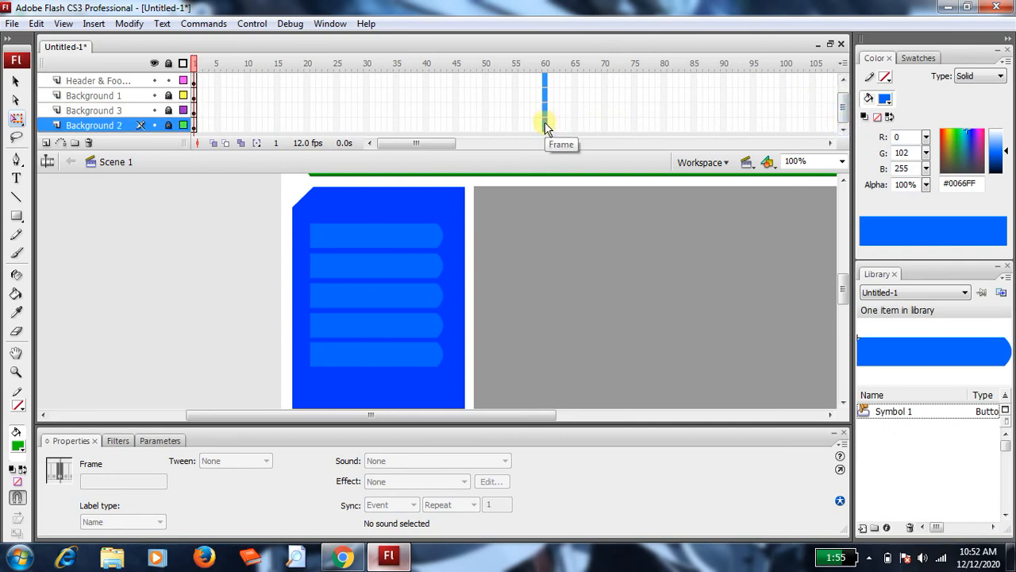
right_click(545, 124)
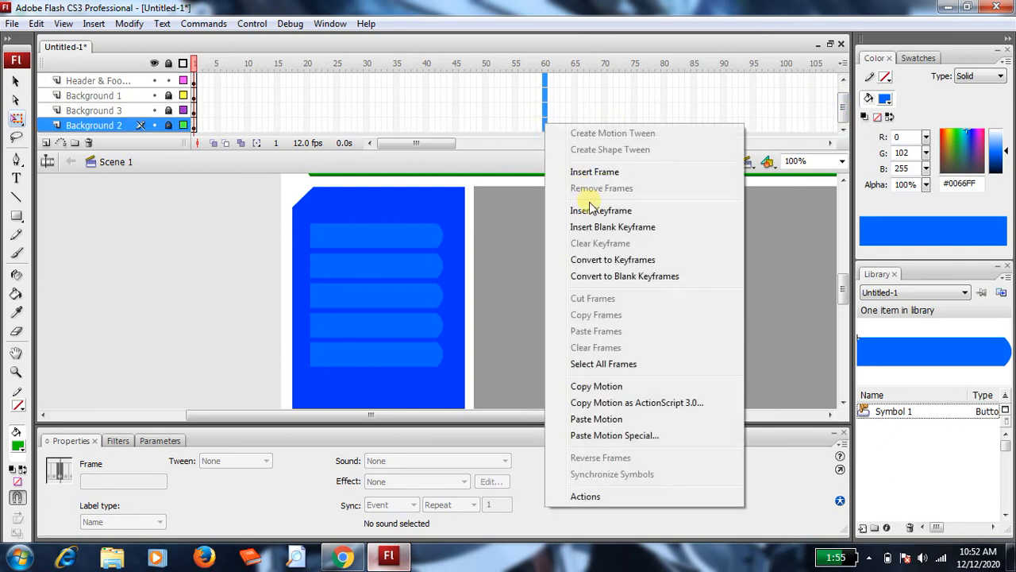
click(592, 174)
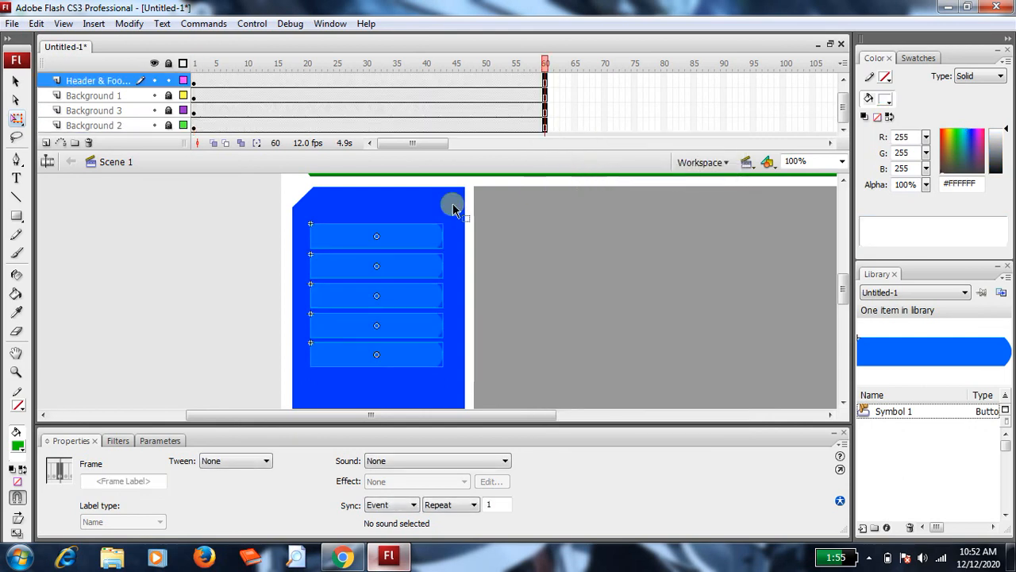
click(189, 250)
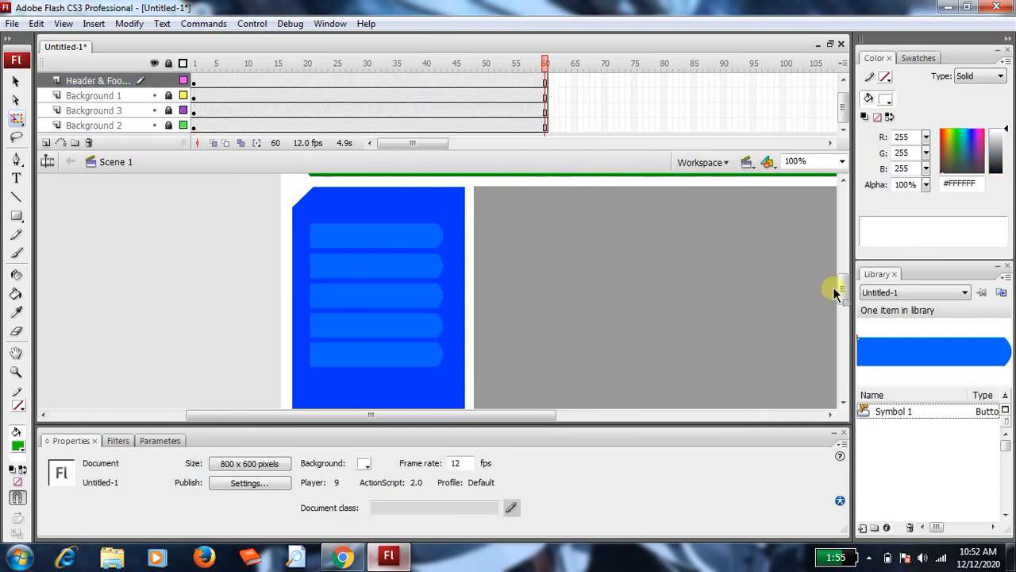
Test the movie again, check the rollover effect on the five menu buttons, and close the preview
mouse_move(842, 291)
mouse_down()
mouse_move(842, 266)
mouse_move(841, 287)
mouse_up()
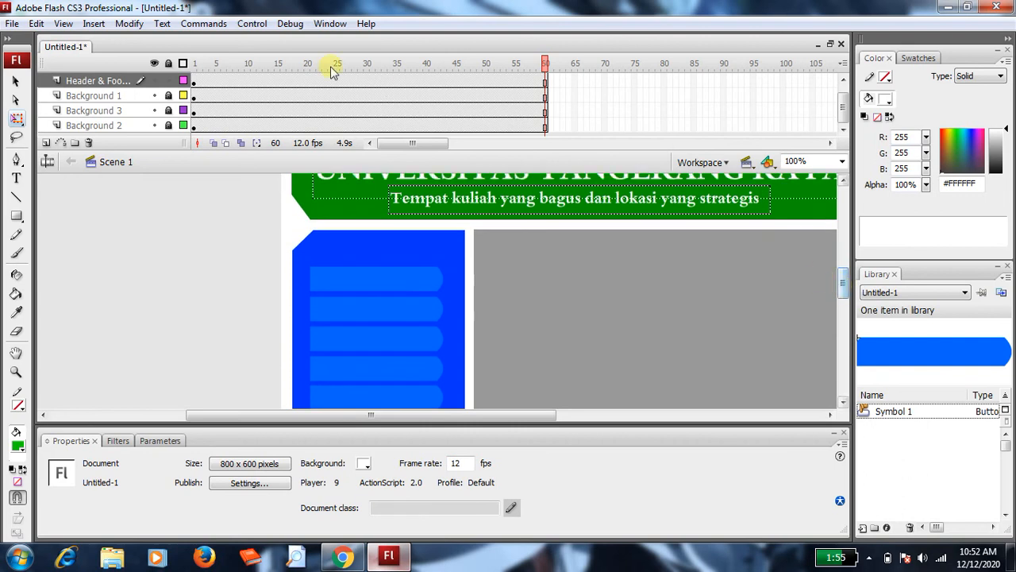
click(252, 23)
click(293, 136)
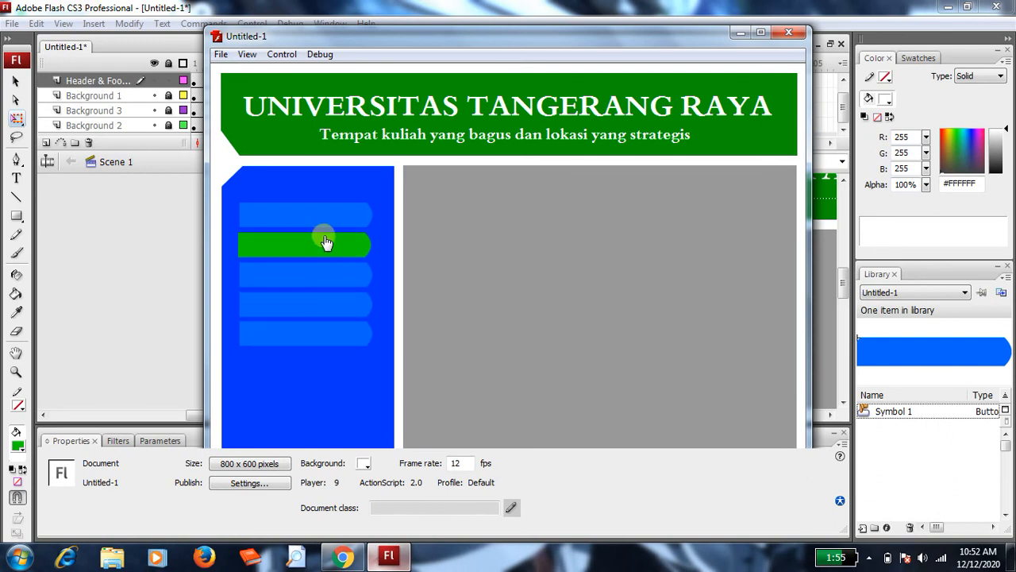
click(786, 29)
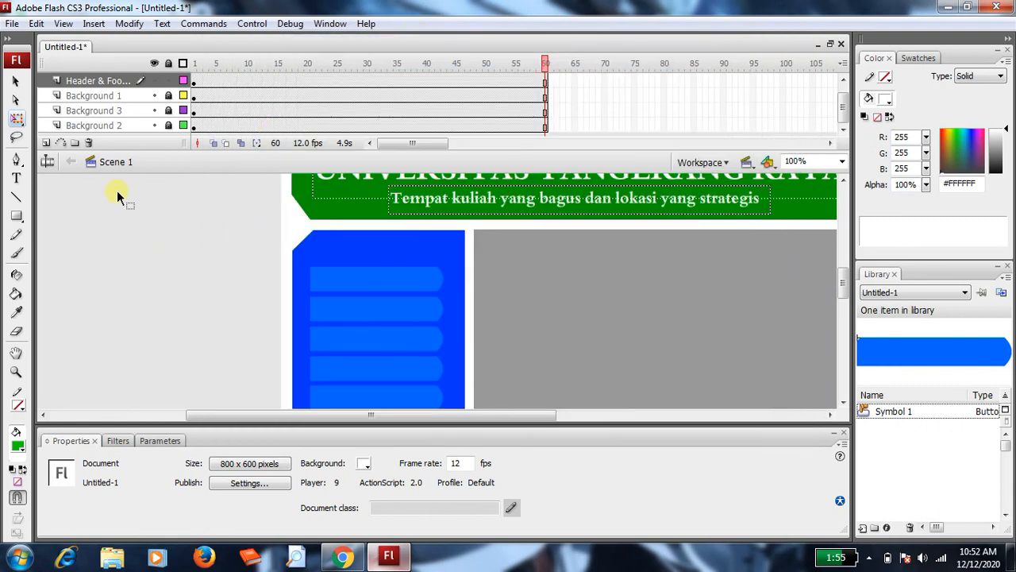
Add a new layer above the header and footer layer and name it Label
click(46, 147)
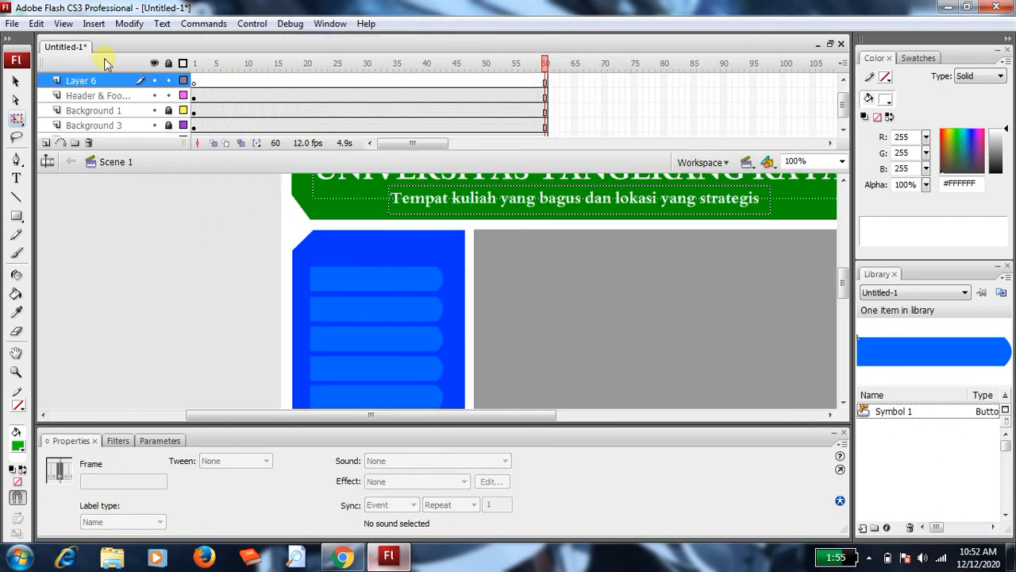
double_click(104, 79)
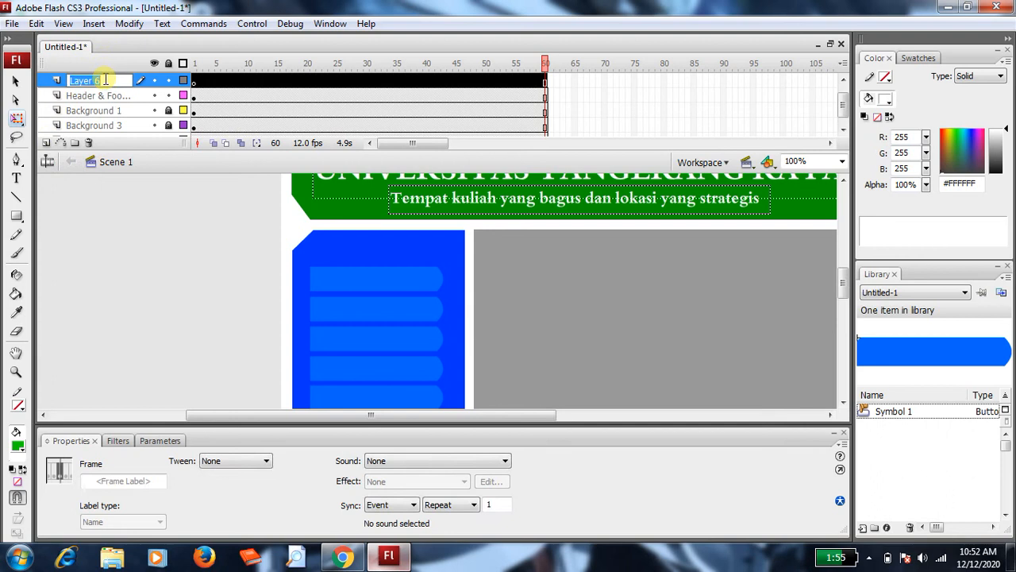
text(Label)
click(137, 255)
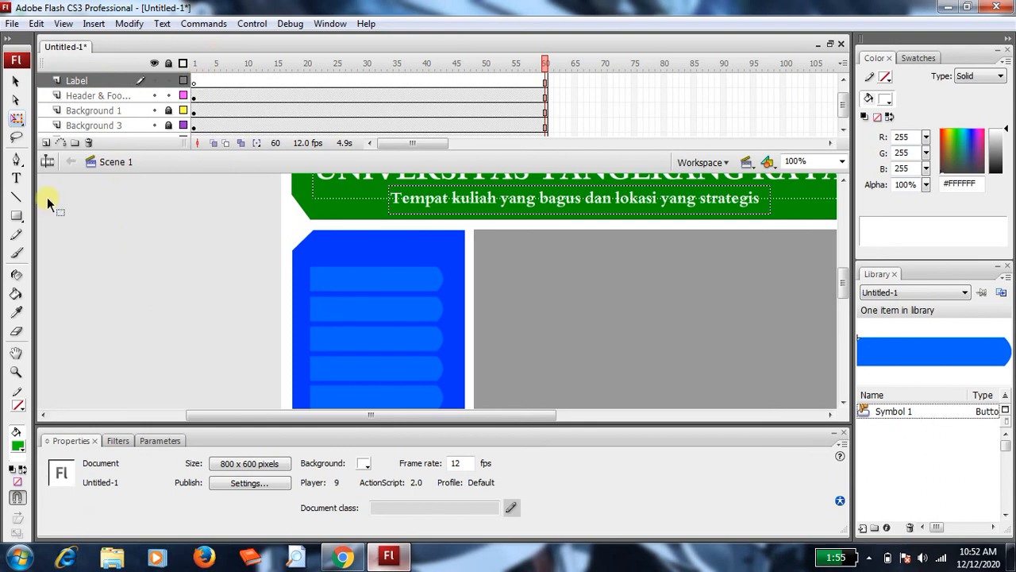
Add the text Home over the first menu button on the Label layer
click(18, 179)
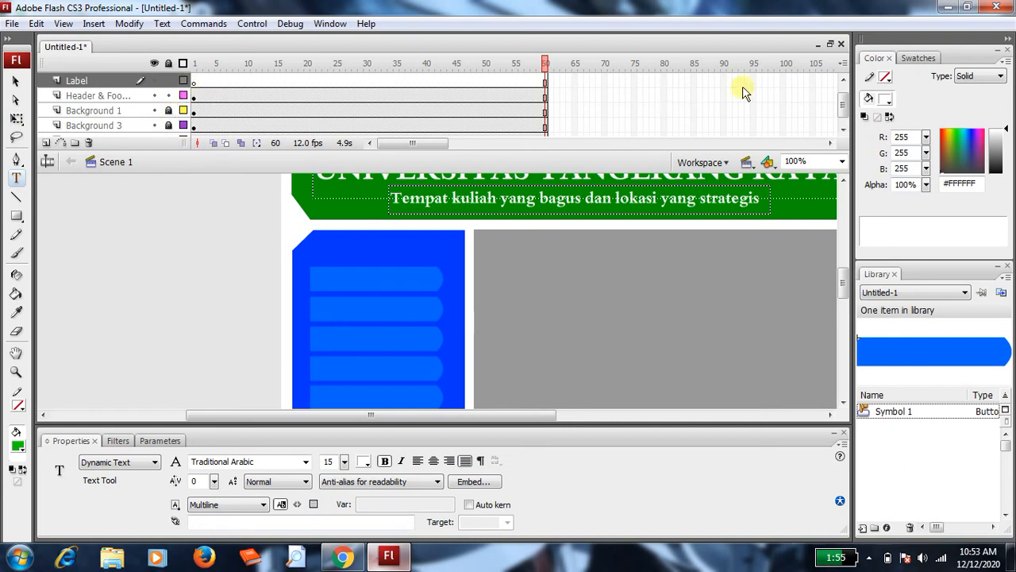
click(843, 80)
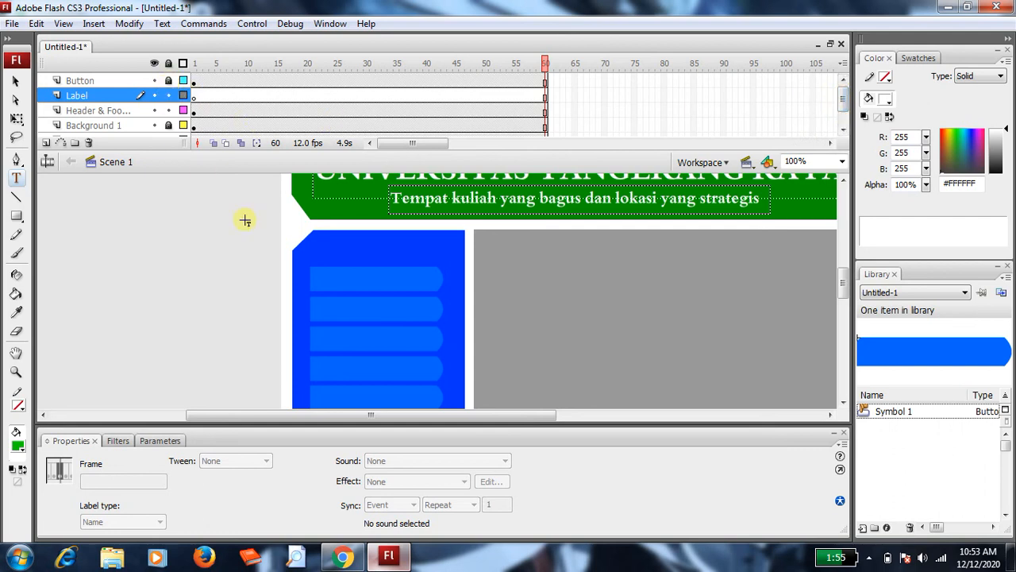
click(345, 277)
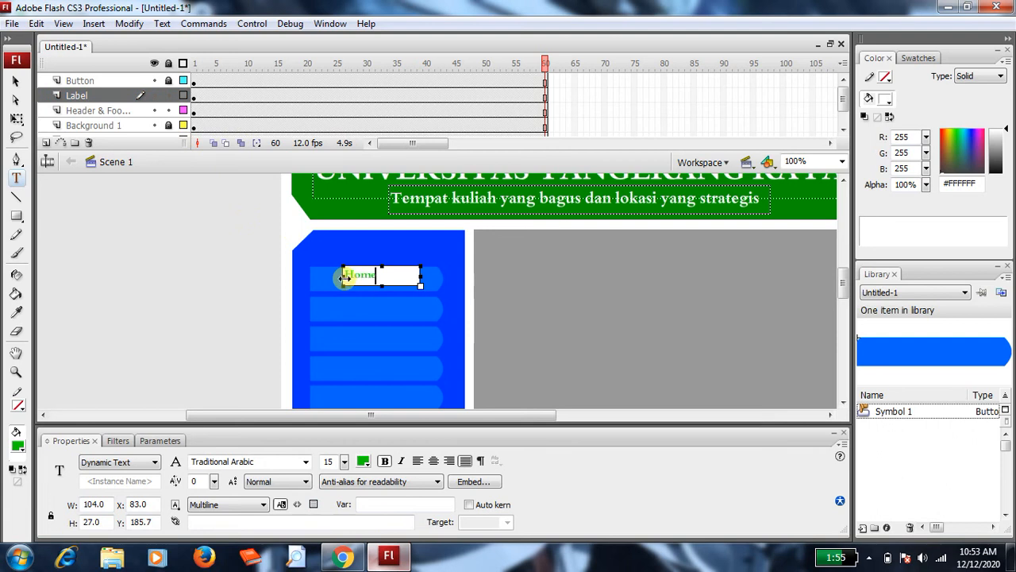
Format the Home text in white at font size 18
drag(378, 275, 329, 273)
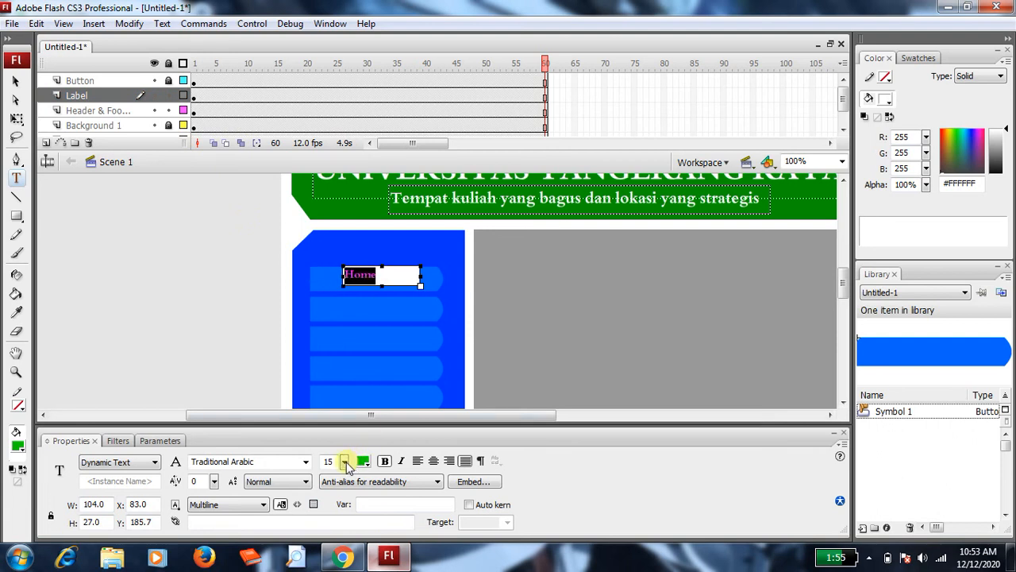
click(364, 461)
click(369, 382)
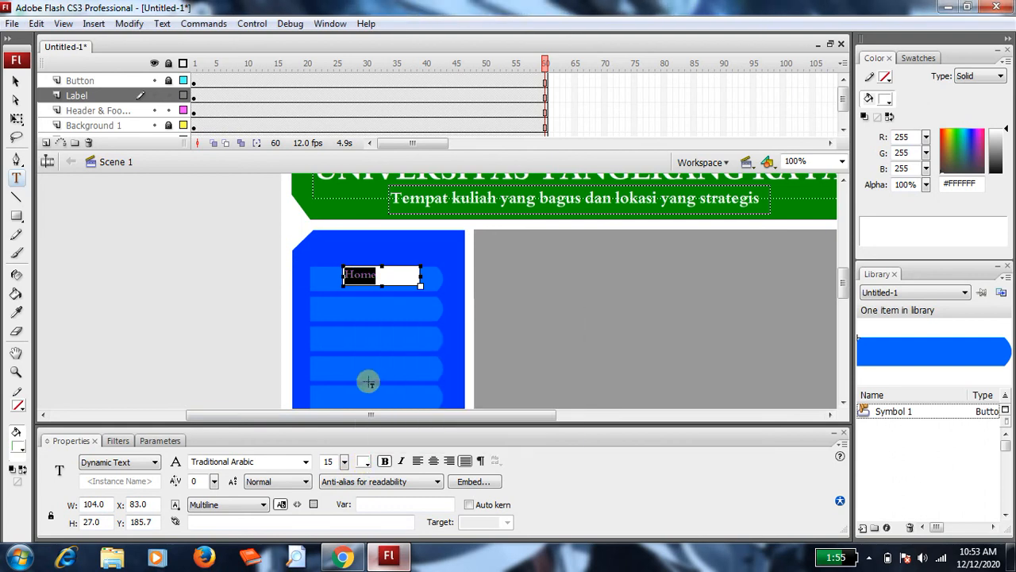
click(345, 462)
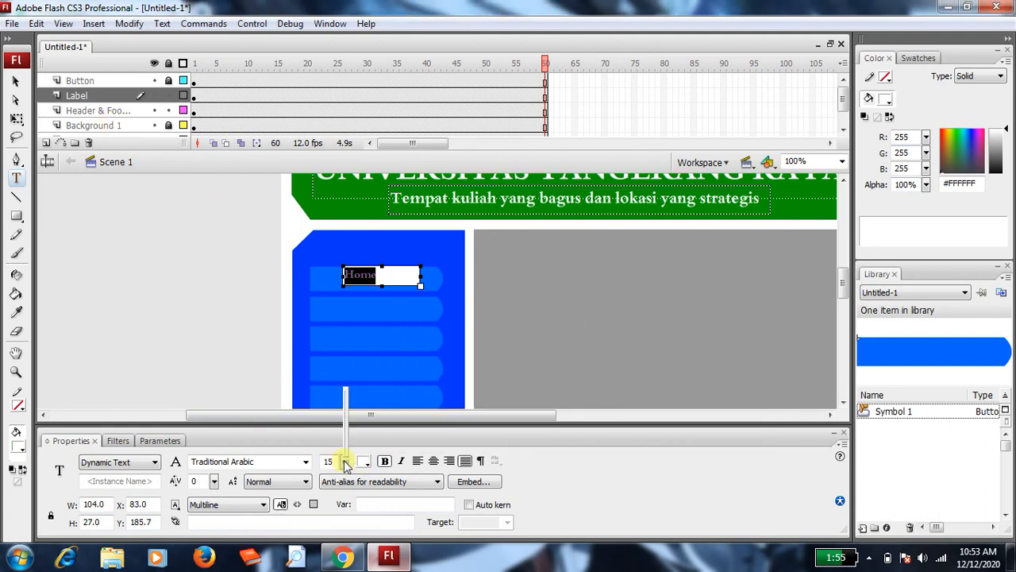
drag(346, 466, 346, 462)
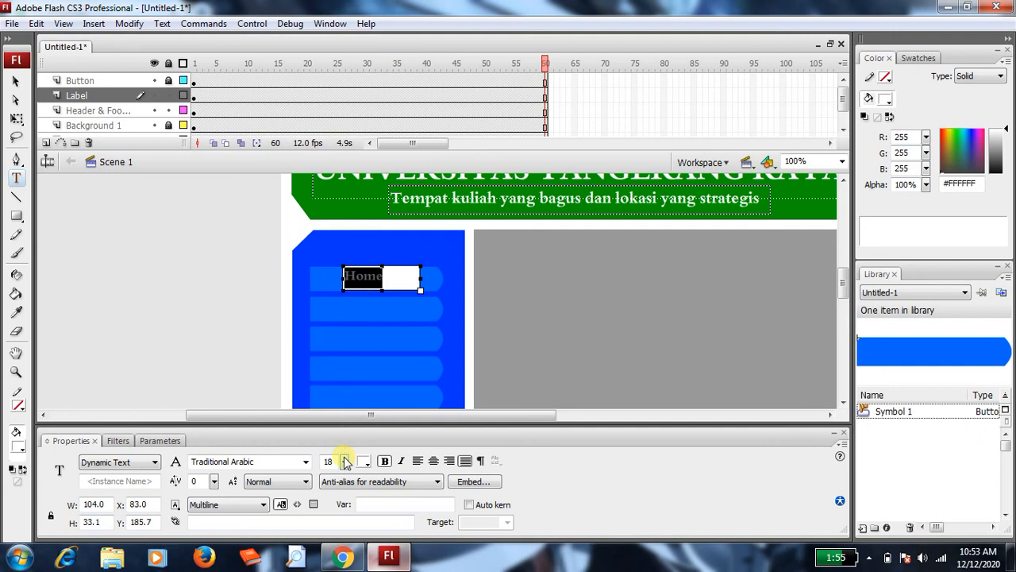
Finish editing the Home text and move the Label layer above the Button layer
click(16, 81)
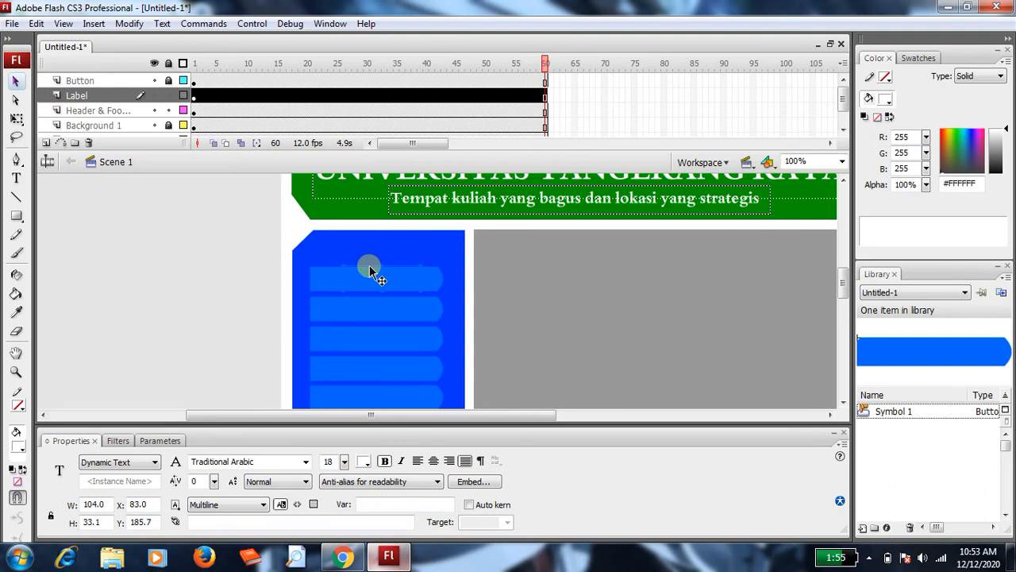
click(92, 98)
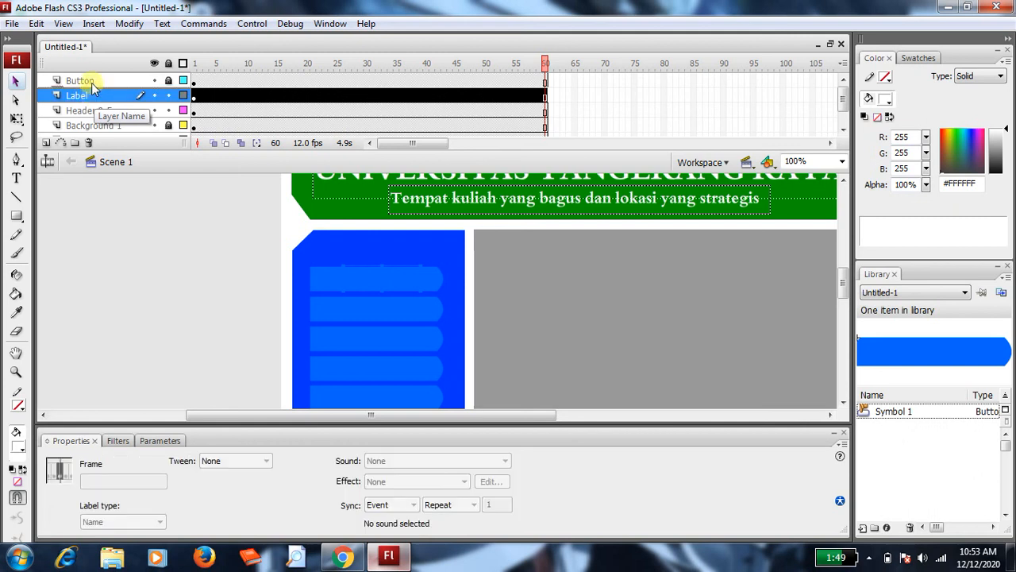
drag(92, 80, 89, 76)
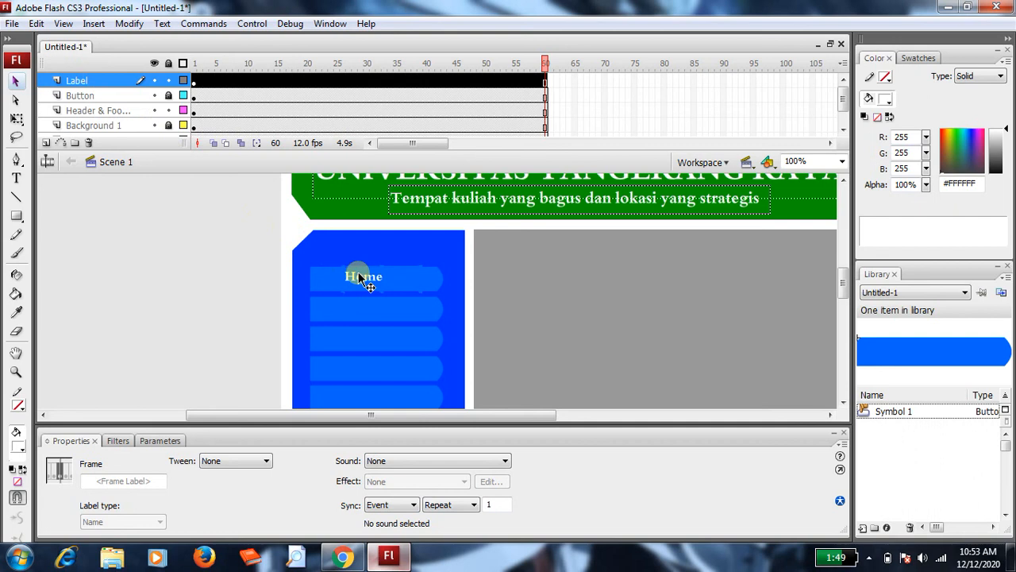
Nudge the Home label slightly down and left to sit near the start of the first menu button, and deselect it
key(Down)
key(Left)
key(Left)
key(Left)
key(Left)
key(Left)
key(Left)
key(Left)
key(Left)
key(Left)
key(Left)
key(Left)
key(Left)
key(Left)
key(Left)
key(Left)
key(Left)
key(Left)
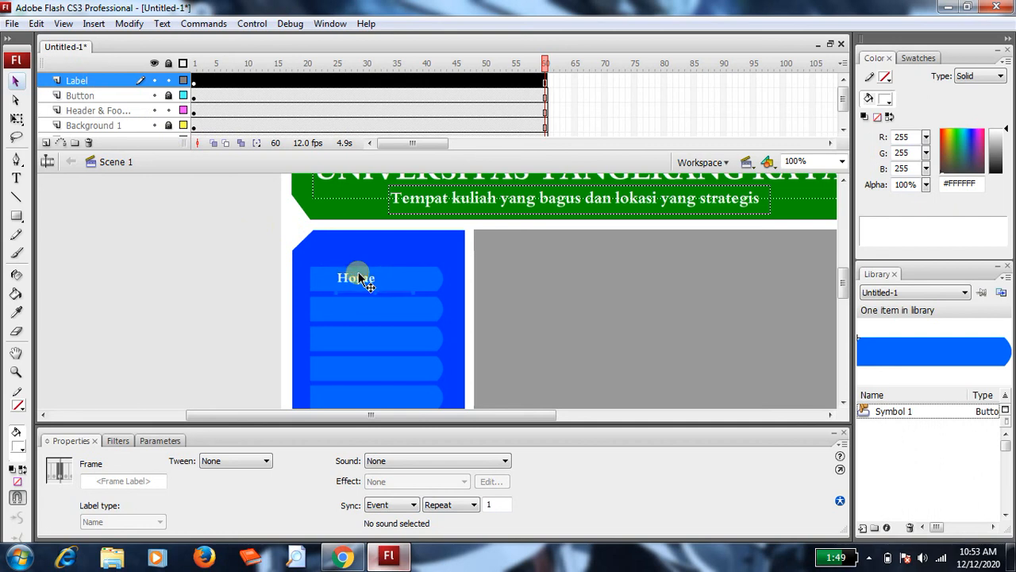
key(Left)
key(Left)
key(Left)
key(Left)
key(Left)
key(Left)
key(Left)
key(Right)
click(181, 338)
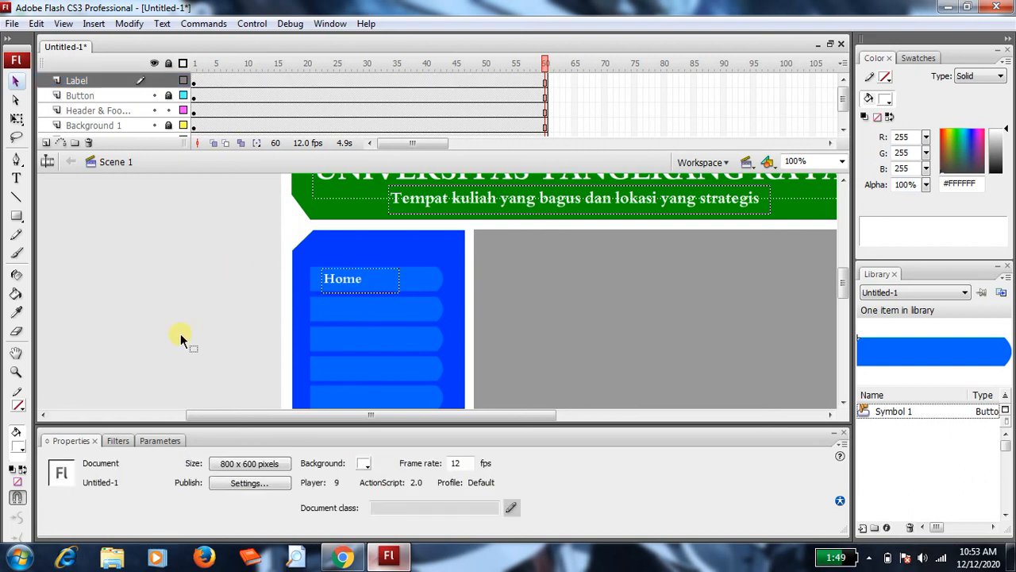
Paste a copy of the Home label onto the second menu button at X 55.0, Y 227.5, and select its text
key(ctrl+v)
drag(435, 287, 314, 309)
double_click(355, 314)
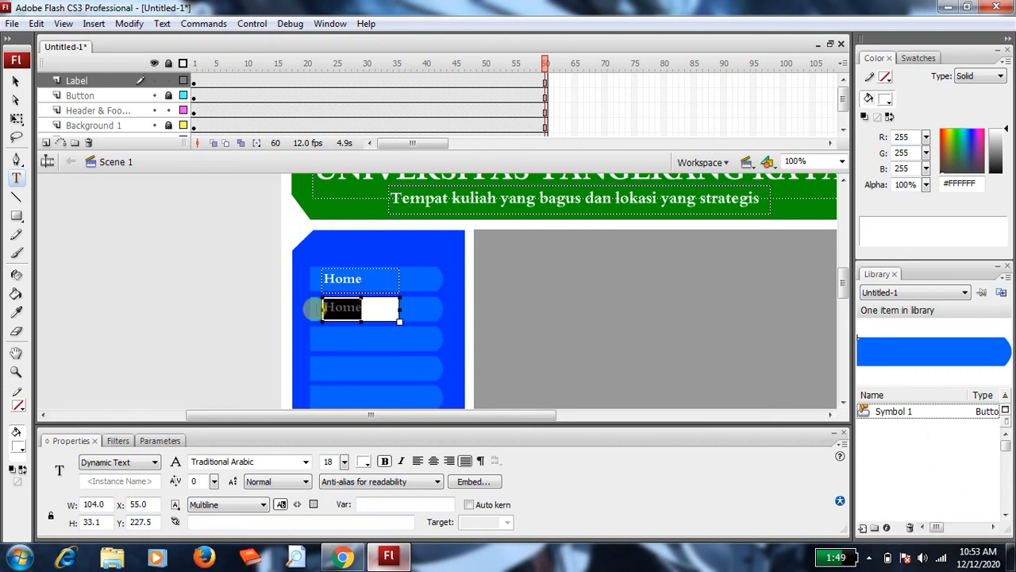
Replace the second label's text with Profil Kampus and resize its text box to one line, 121 wide
text(Profil)
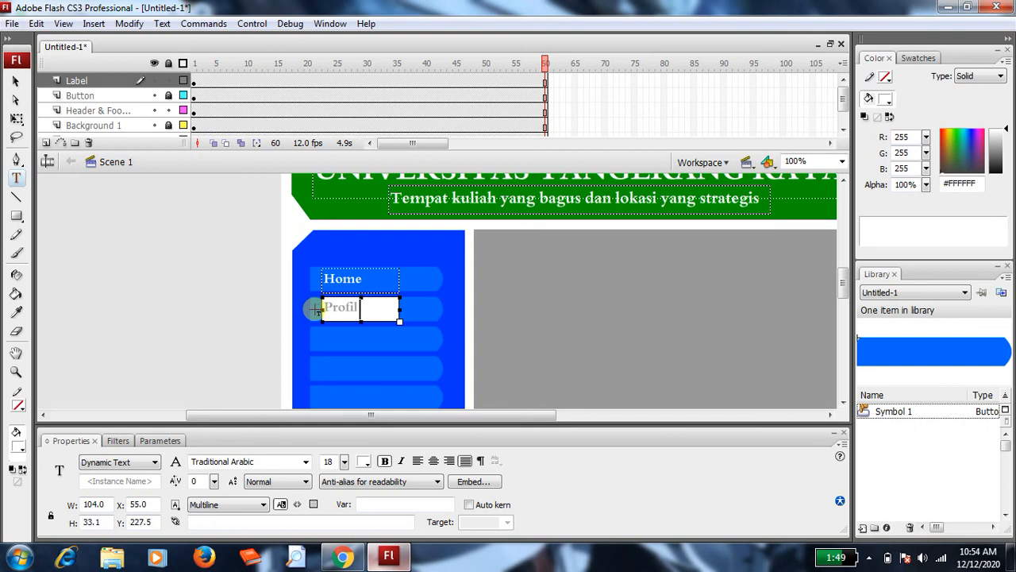
text( Kampus)
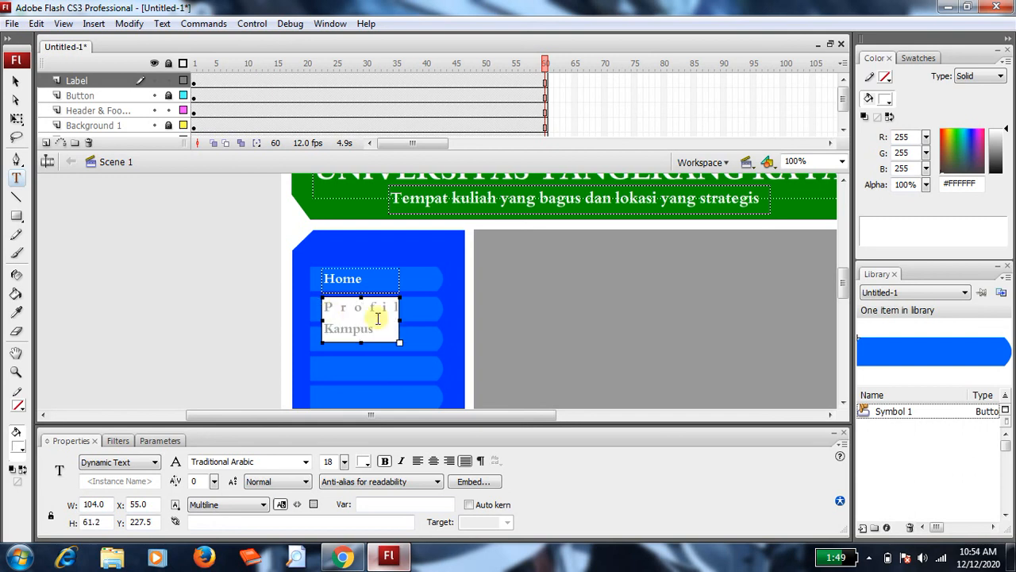
drag(399, 319, 436, 319)
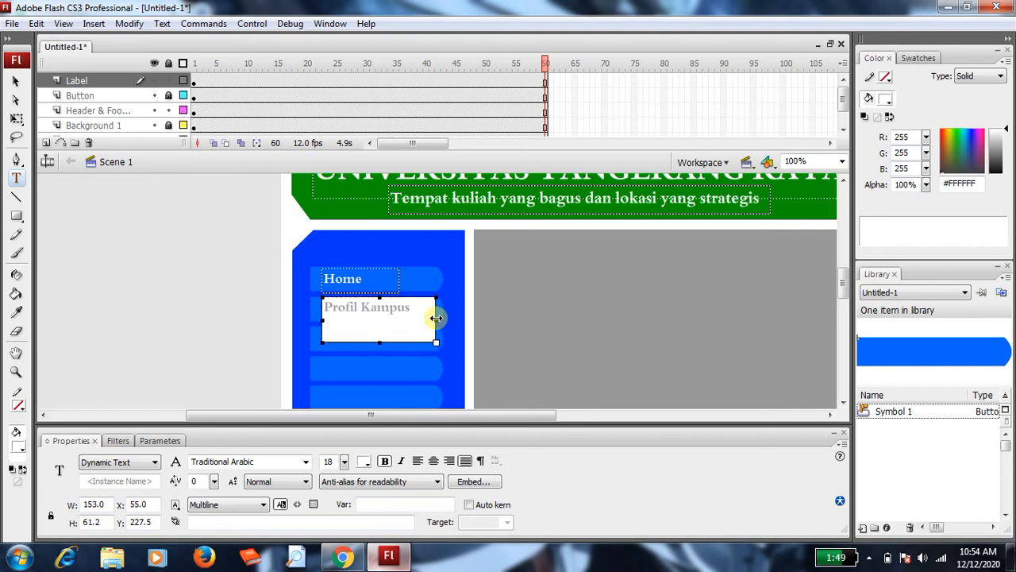
drag(383, 341, 413, 308)
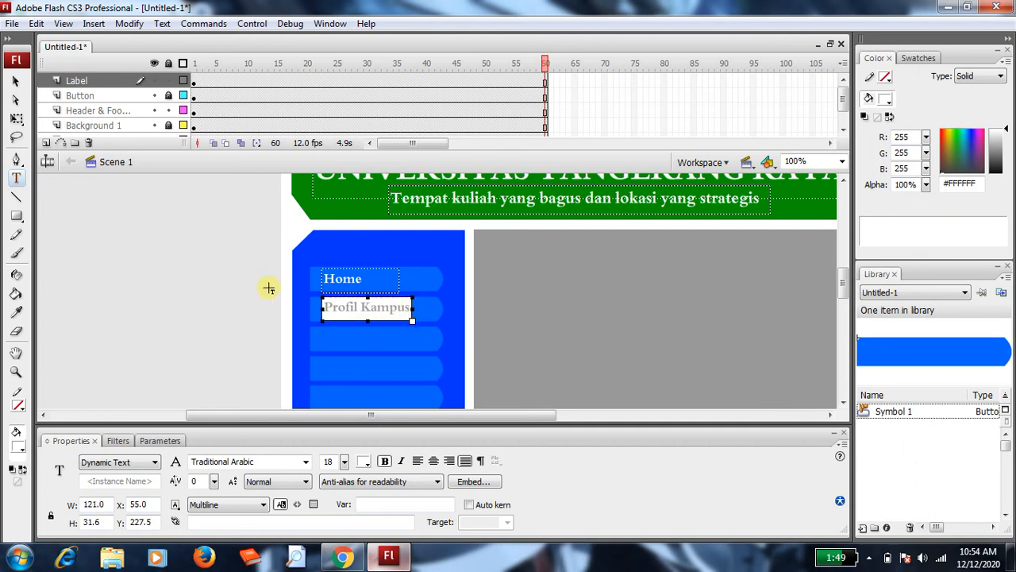
click(15, 81)
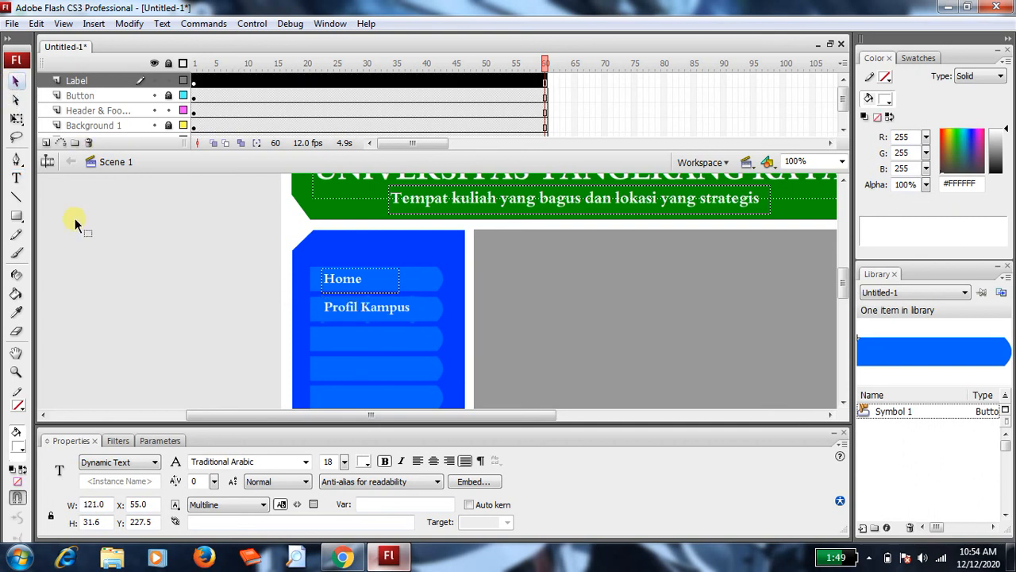
Paste another copy of the Home label onto the third menu button at X 55.0, Y 267.5
click(173, 365)
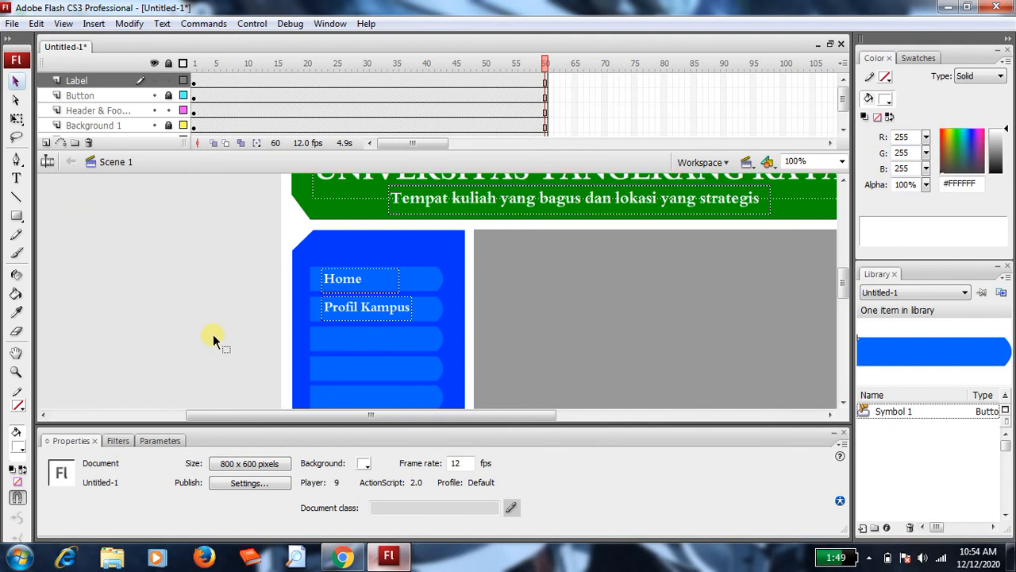
key(ctrl+v)
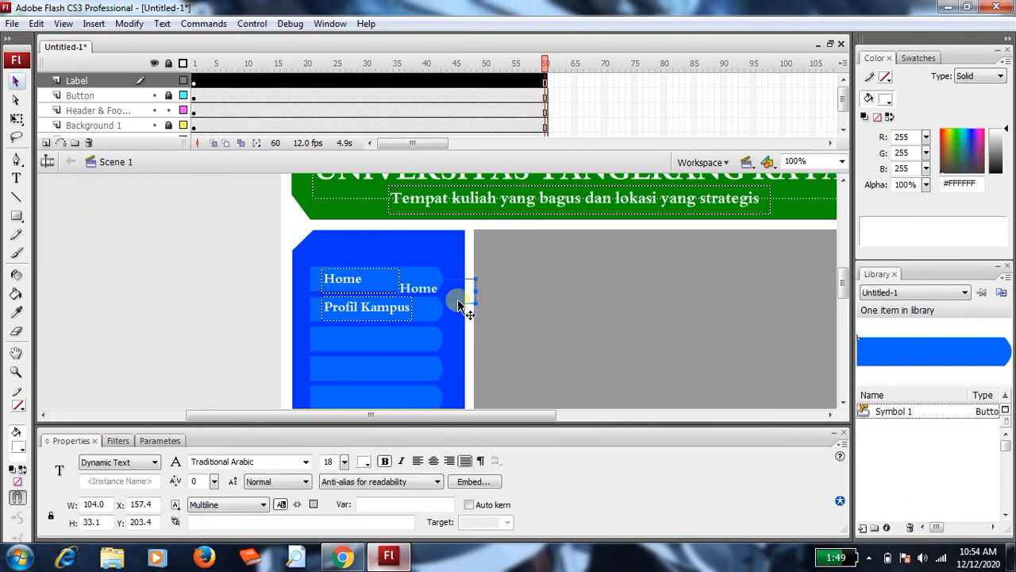
drag(459, 302, 382, 354)
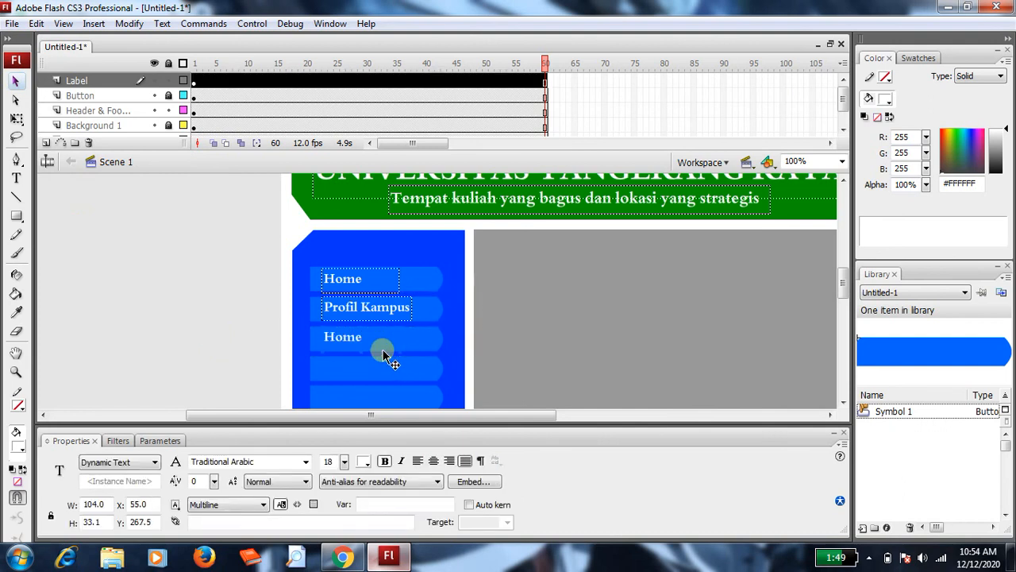
Replace the third label's text with Jurusan and narrow its text box to 70 wide
key(t)
click(328, 338)
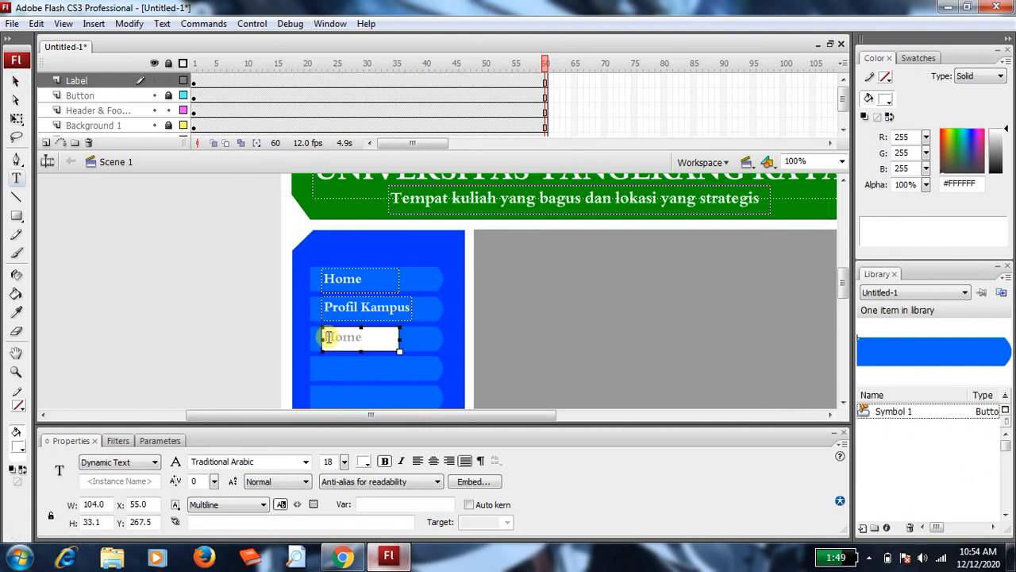
drag(328, 338, 391, 334)
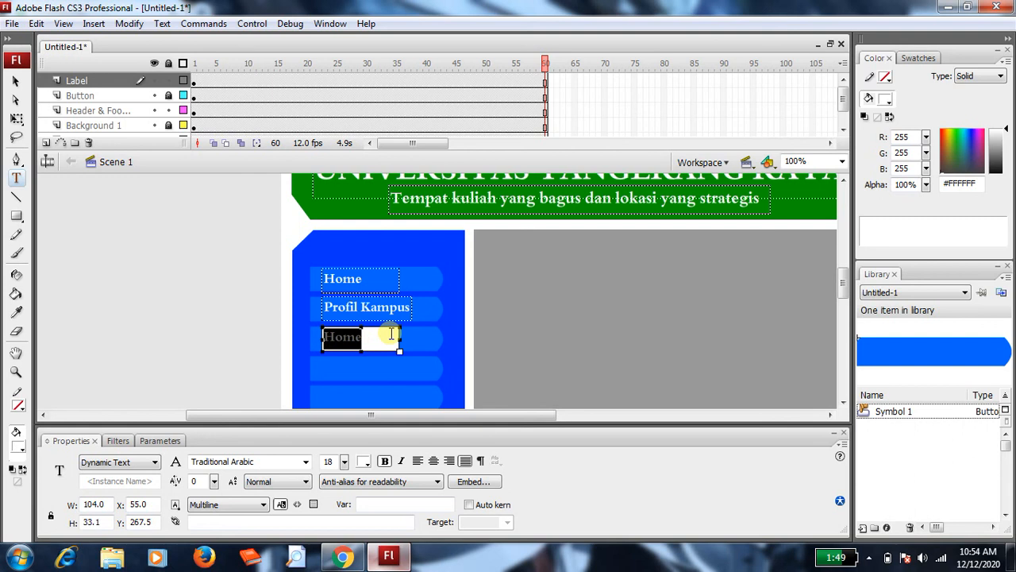
text(Jurusan)
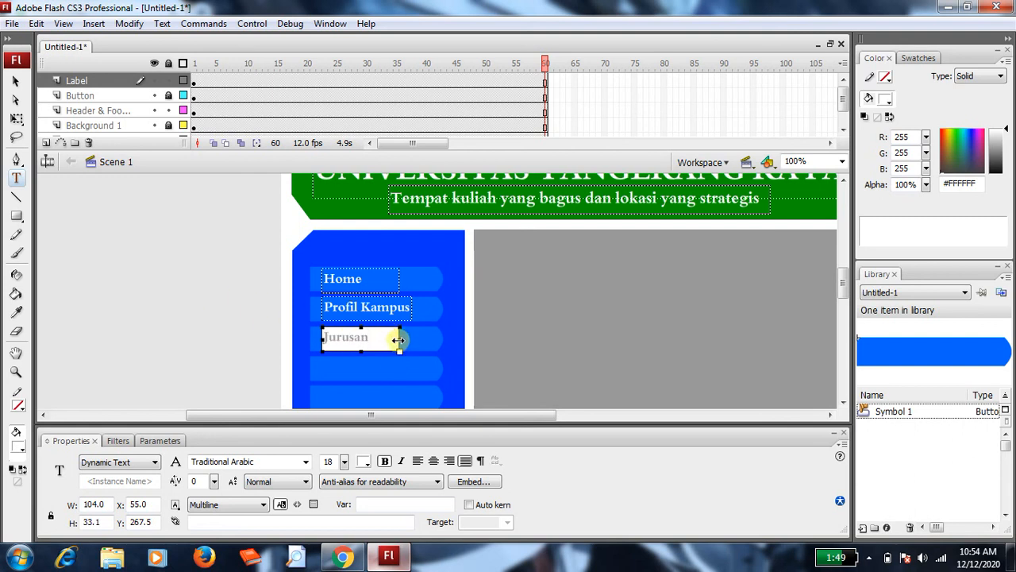
drag(399, 340, 374, 340)
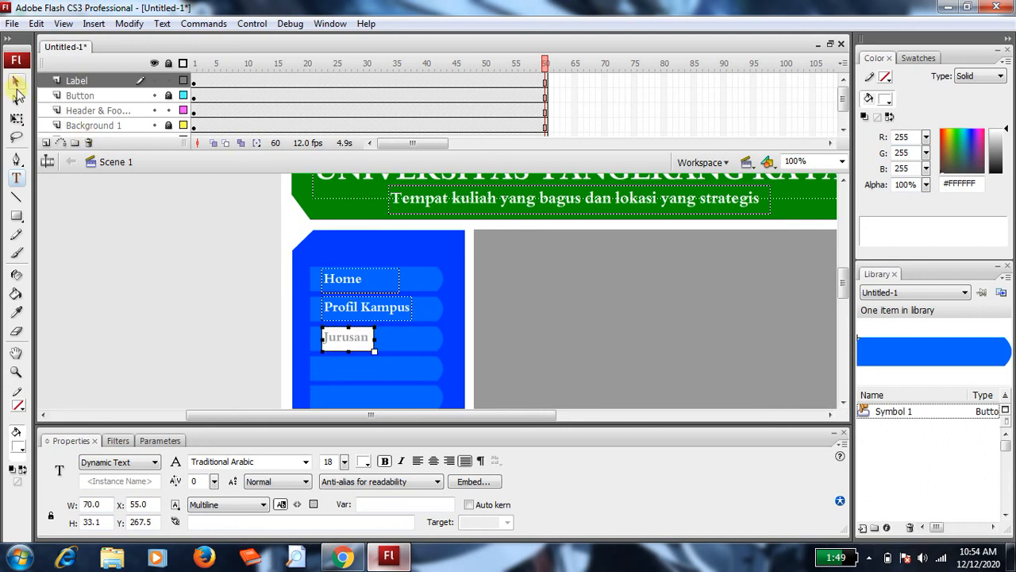
click(16, 82)
Paste another copy of the Home label and align it on the fourth menu button at X 55.0, Y 310.4
click(209, 363)
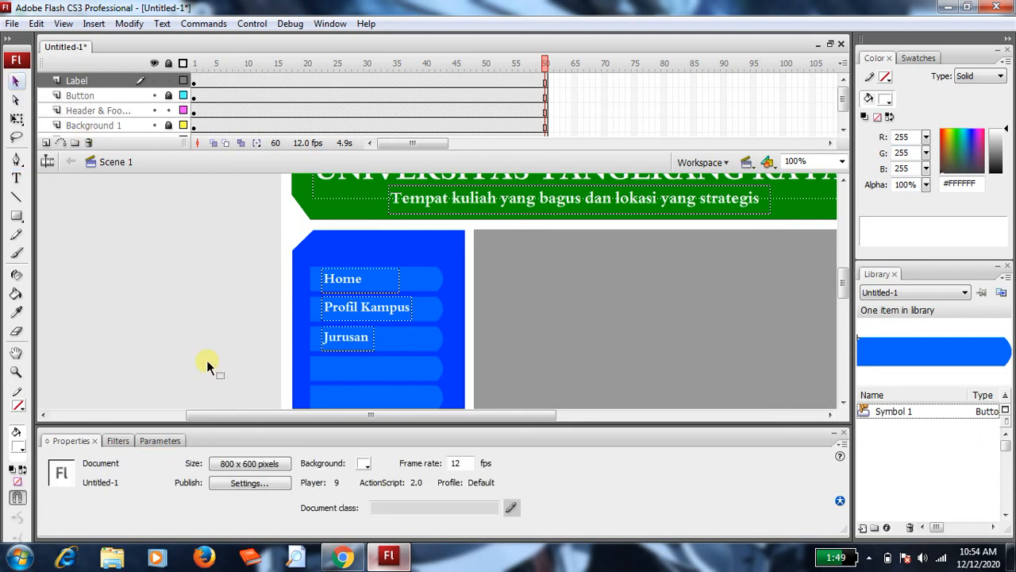
key(ctrl+v)
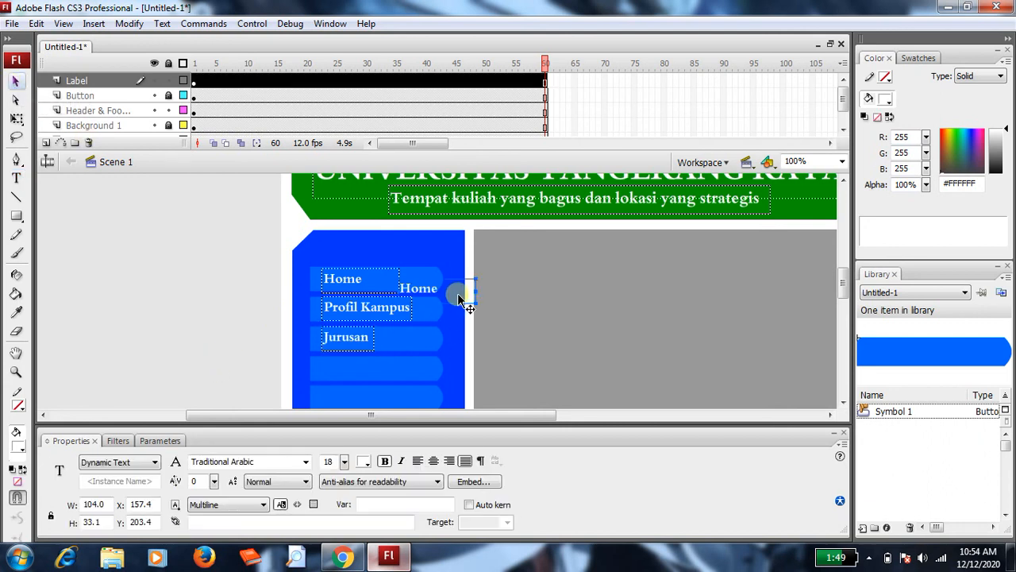
drag(459, 302, 380, 373)
key(Down)
key(Down)
key(Down)
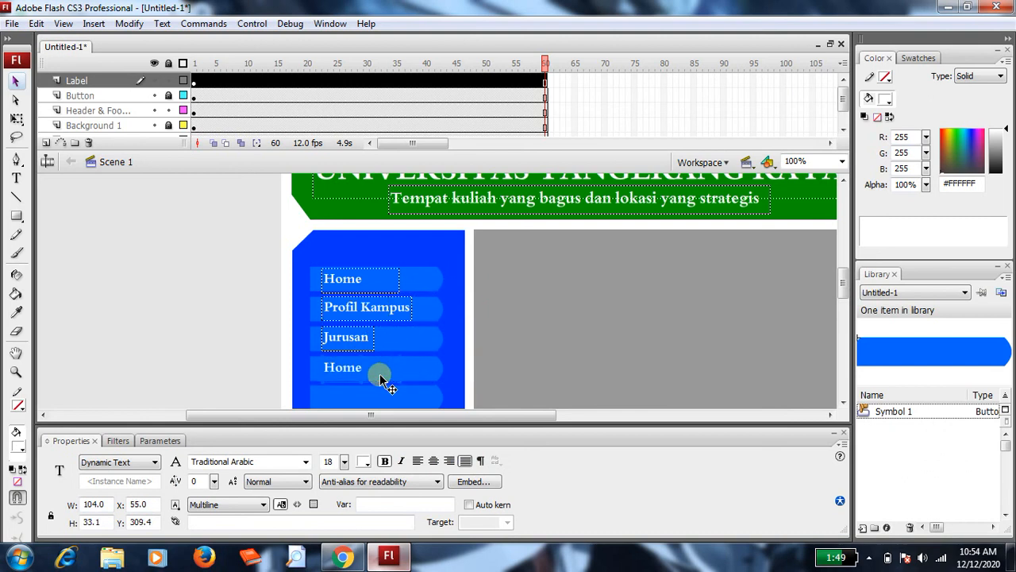
Replace the fourth label's text with Gallery and leave text editing
double_click(364, 372)
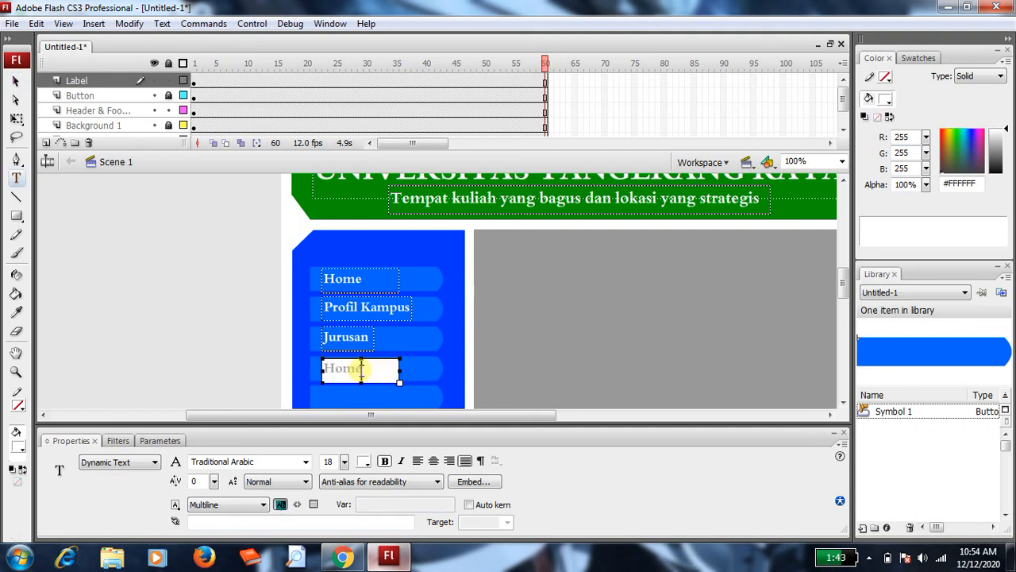
drag(366, 371, 315, 370)
key(ctrl+c)
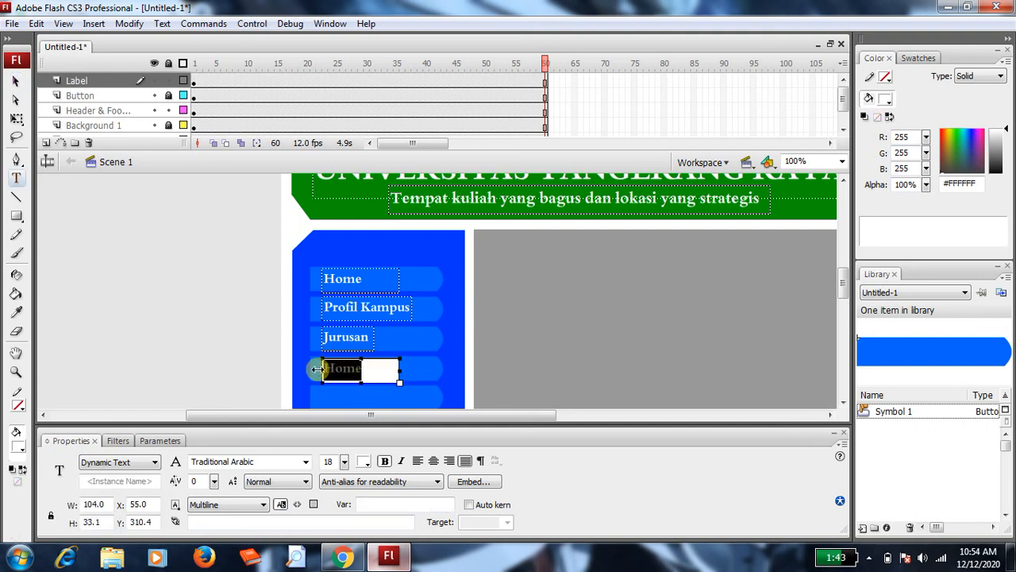
text(Gallery)
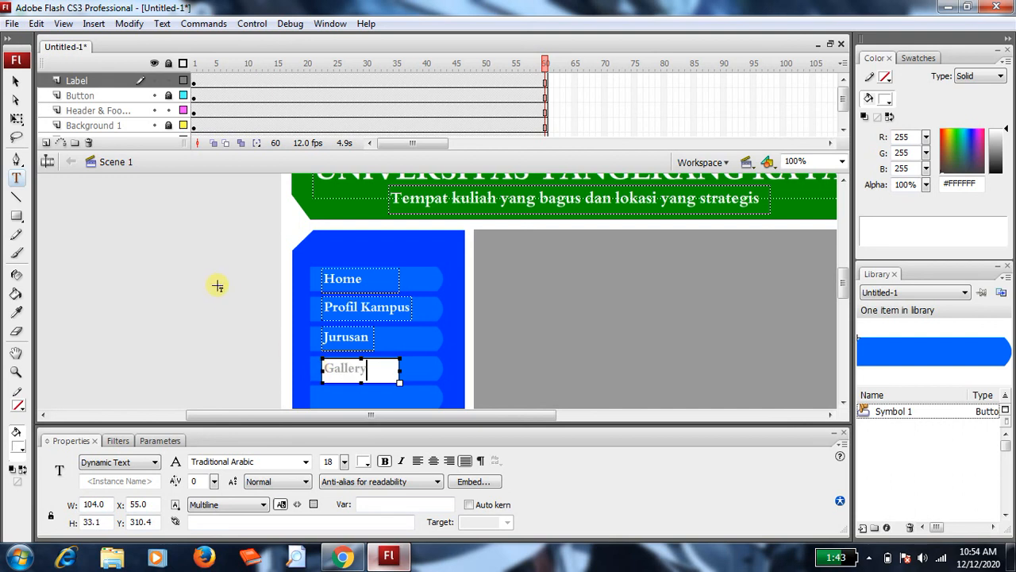
click(15, 81)
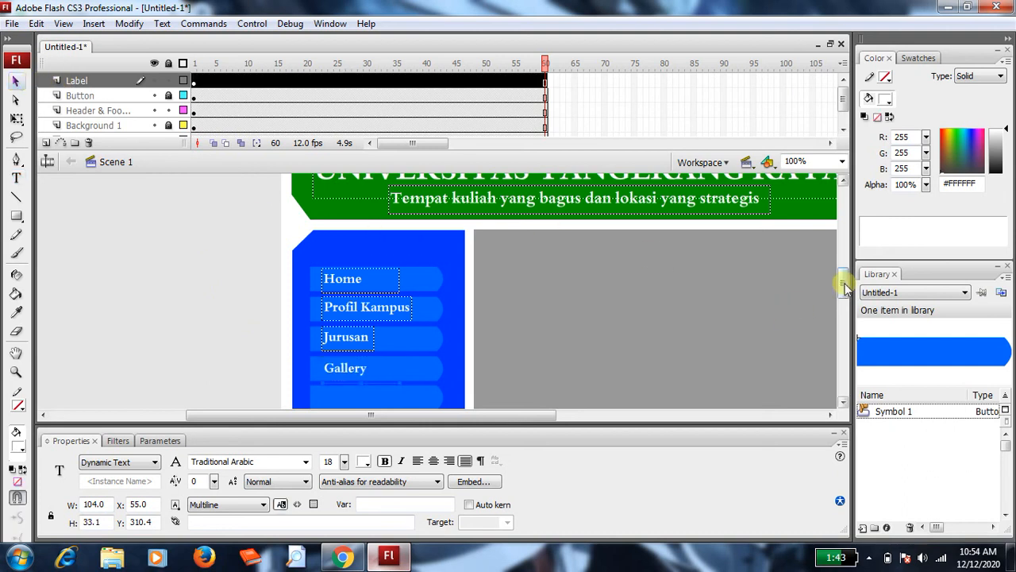
Paste another copy of the Home label and align it on the fifth menu button at X 55.0, Y 349.4
drag(844, 287, 843, 294)
click(169, 314)
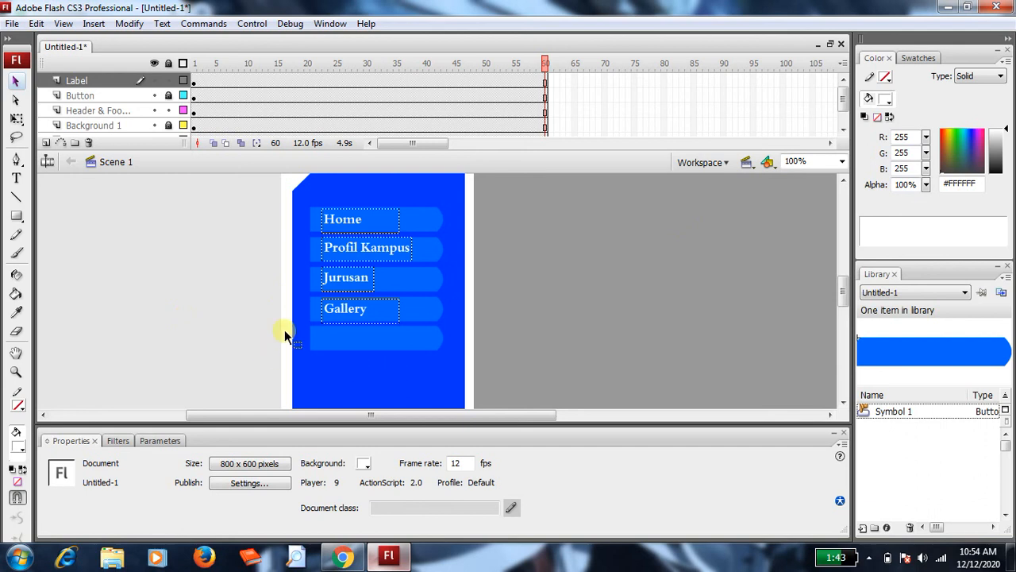
key(ctrl+v)
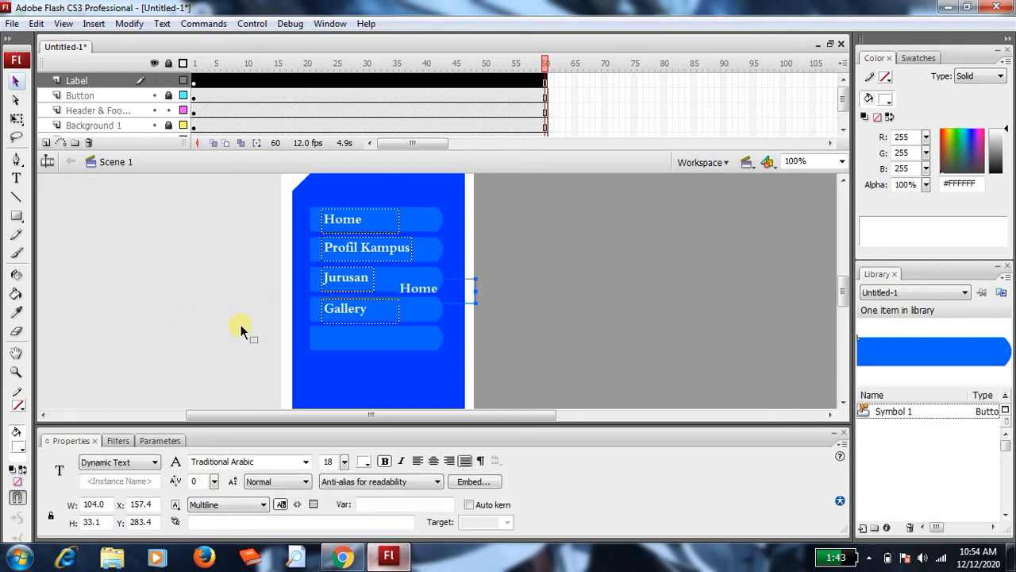
drag(436, 296, 236, 345)
Replace the fifth label's text with Kontak and leave text editing
double_click(360, 341)
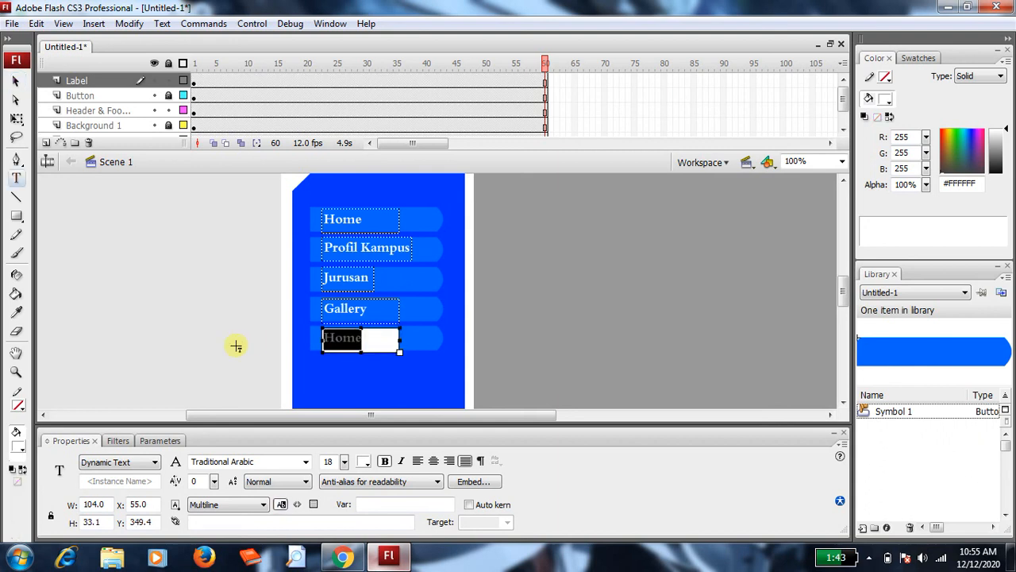
text(Kontak)
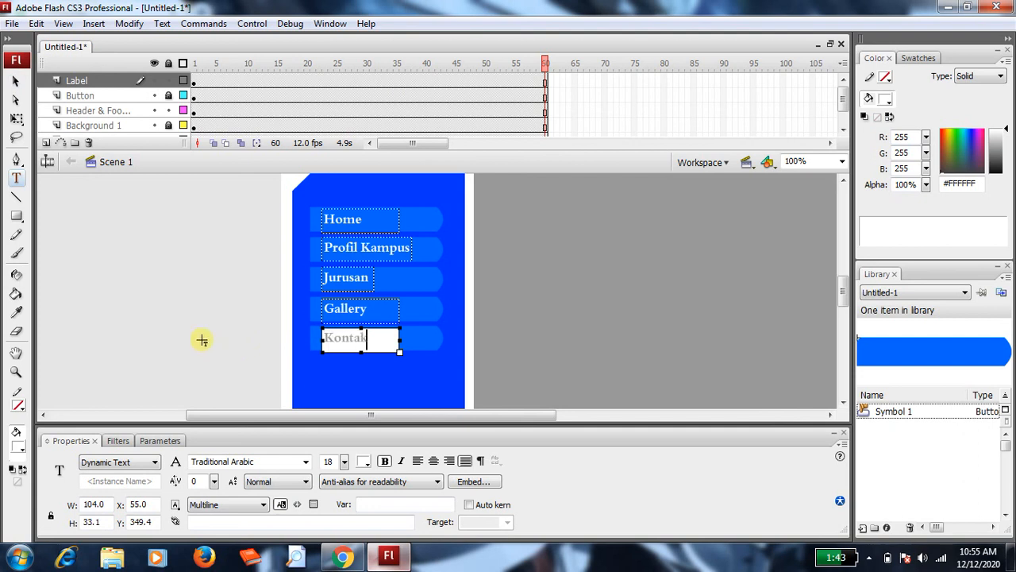
click(16, 80)
click(165, 262)
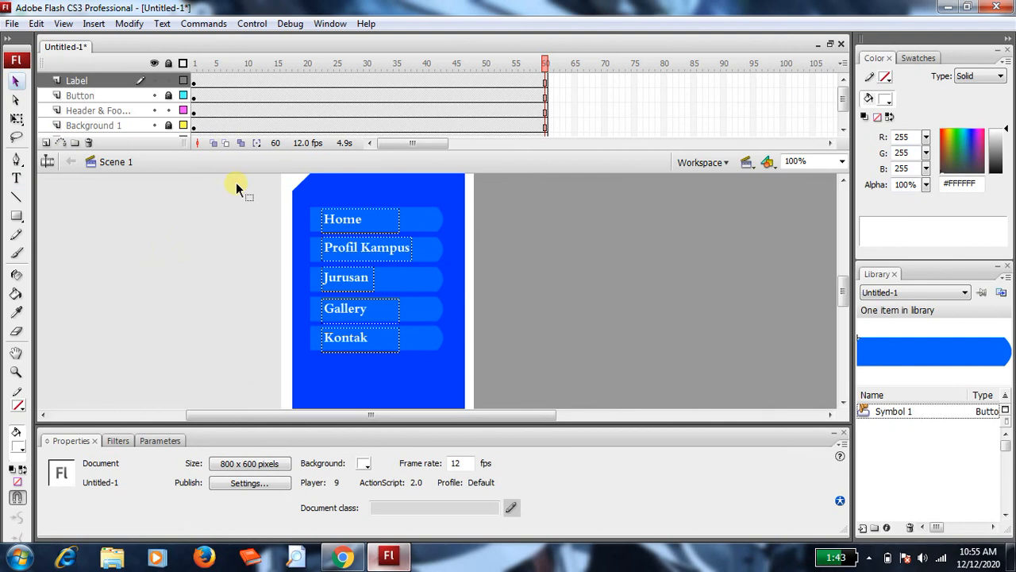
Test the movie to check the page with its five labelled buttons, view it full screen, and close the preview
click(258, 26)
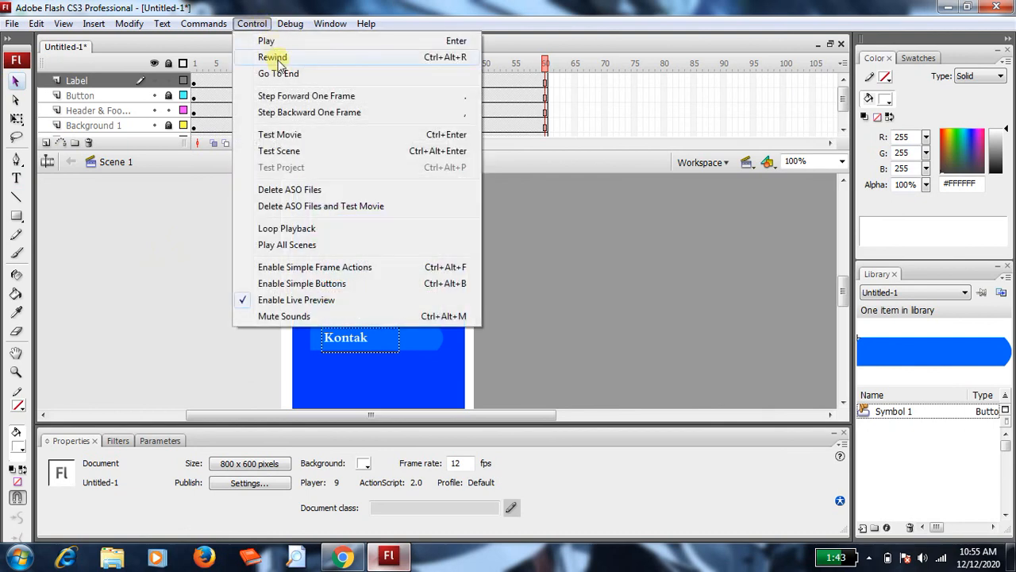
click(279, 134)
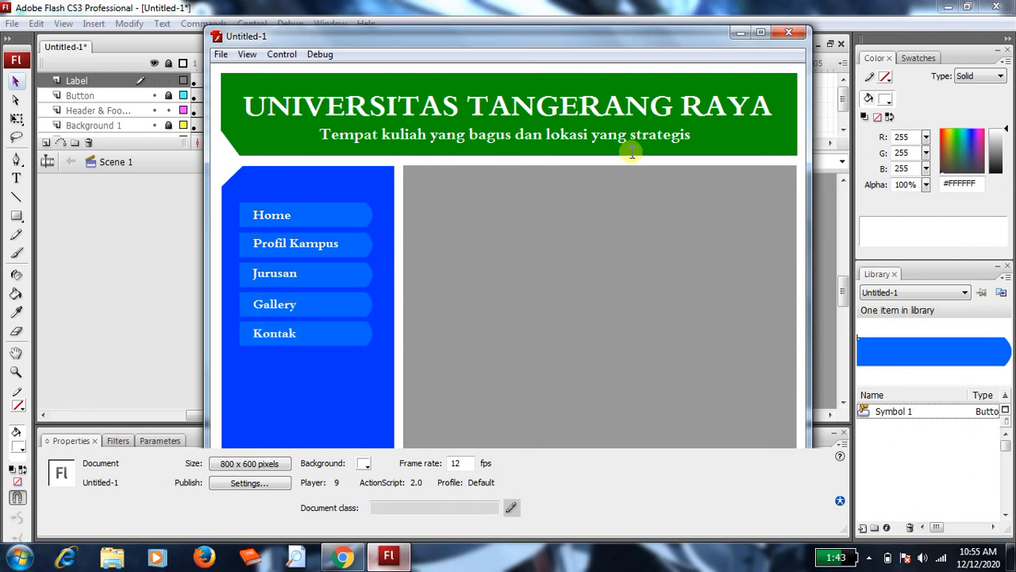
click(761, 32)
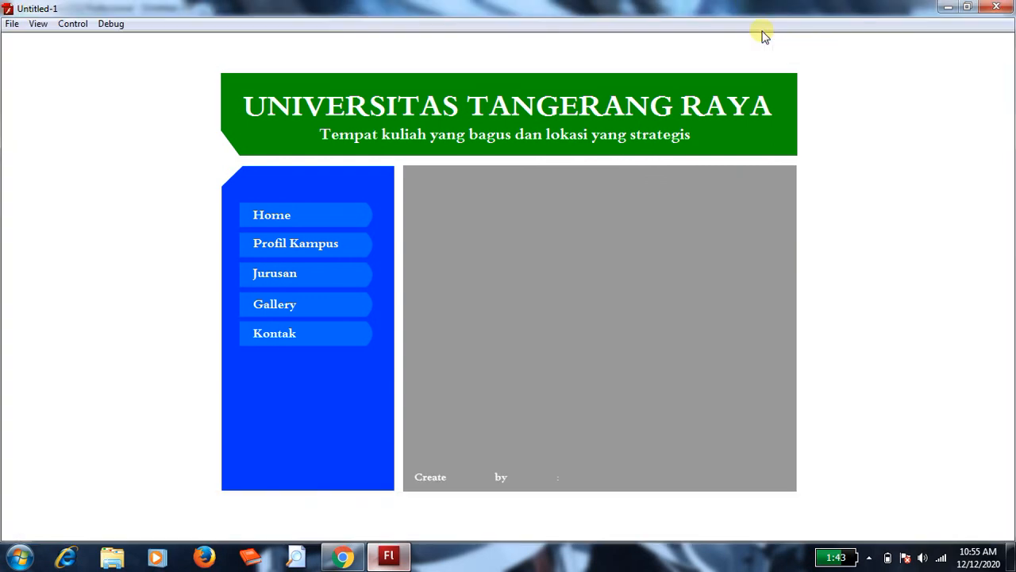
click(967, 6)
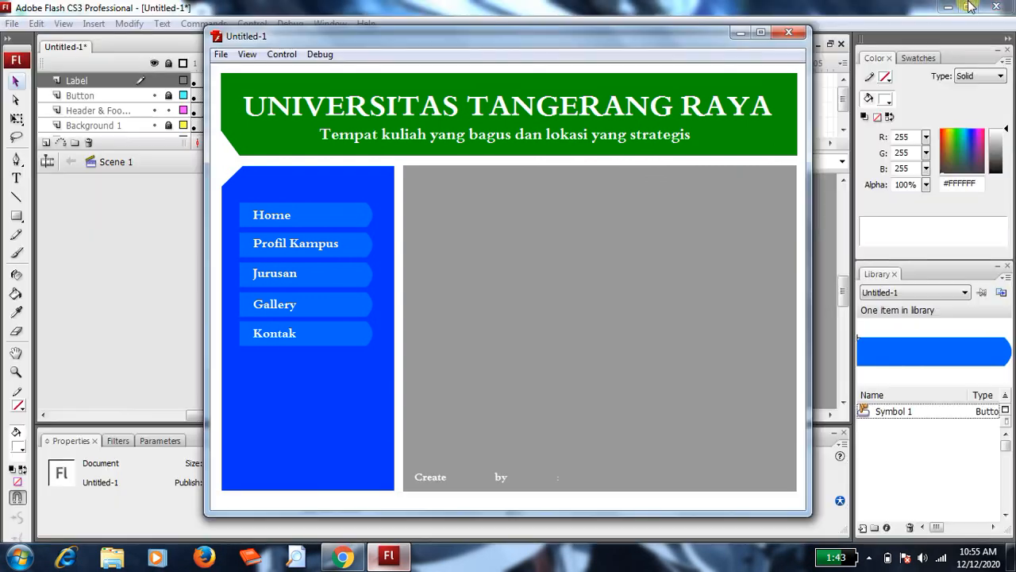
click(789, 31)
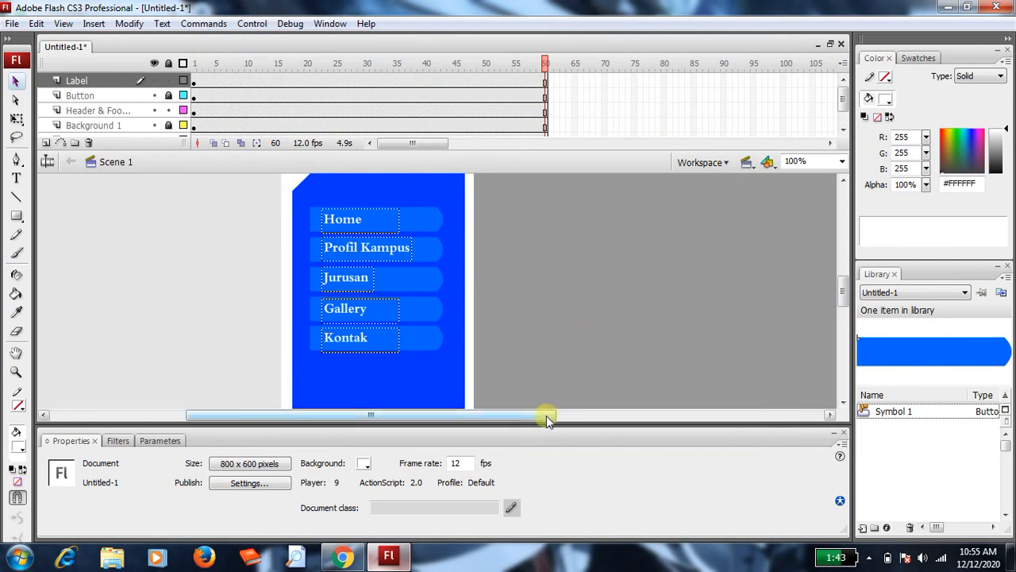
drag(547, 415, 622, 433)
drag(601, 439, 605, 437)
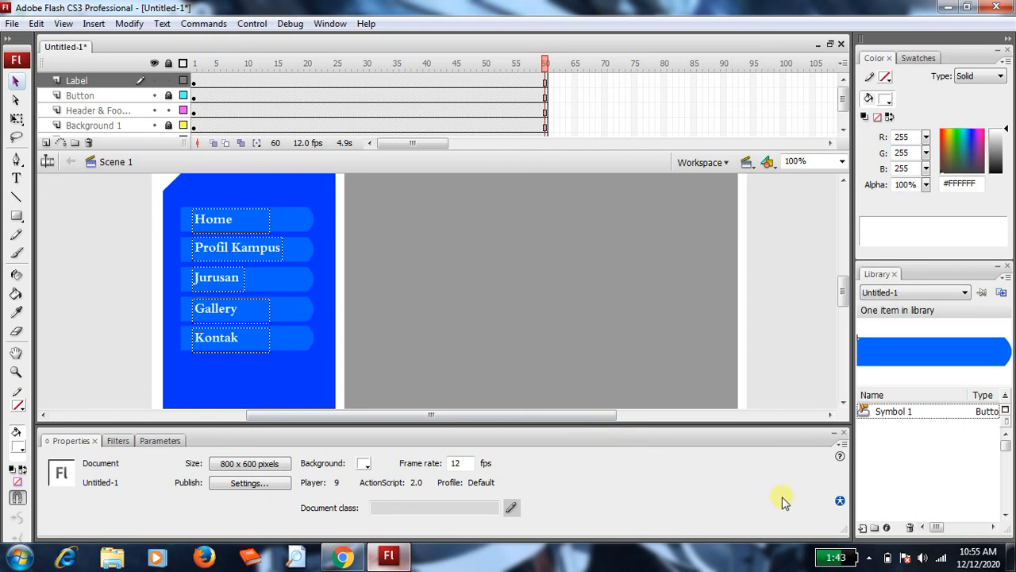
click(869, 556)
click(868, 481)
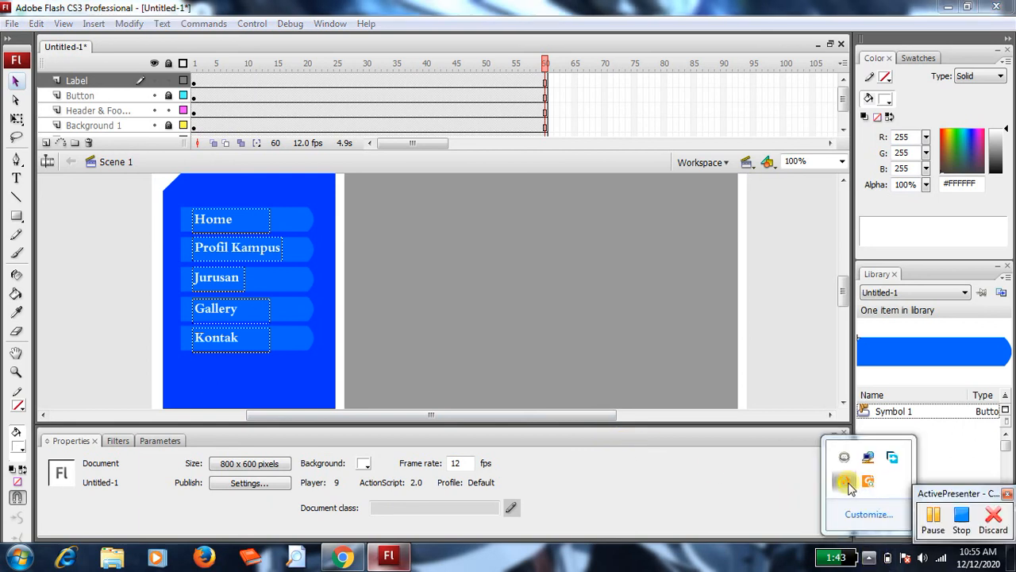